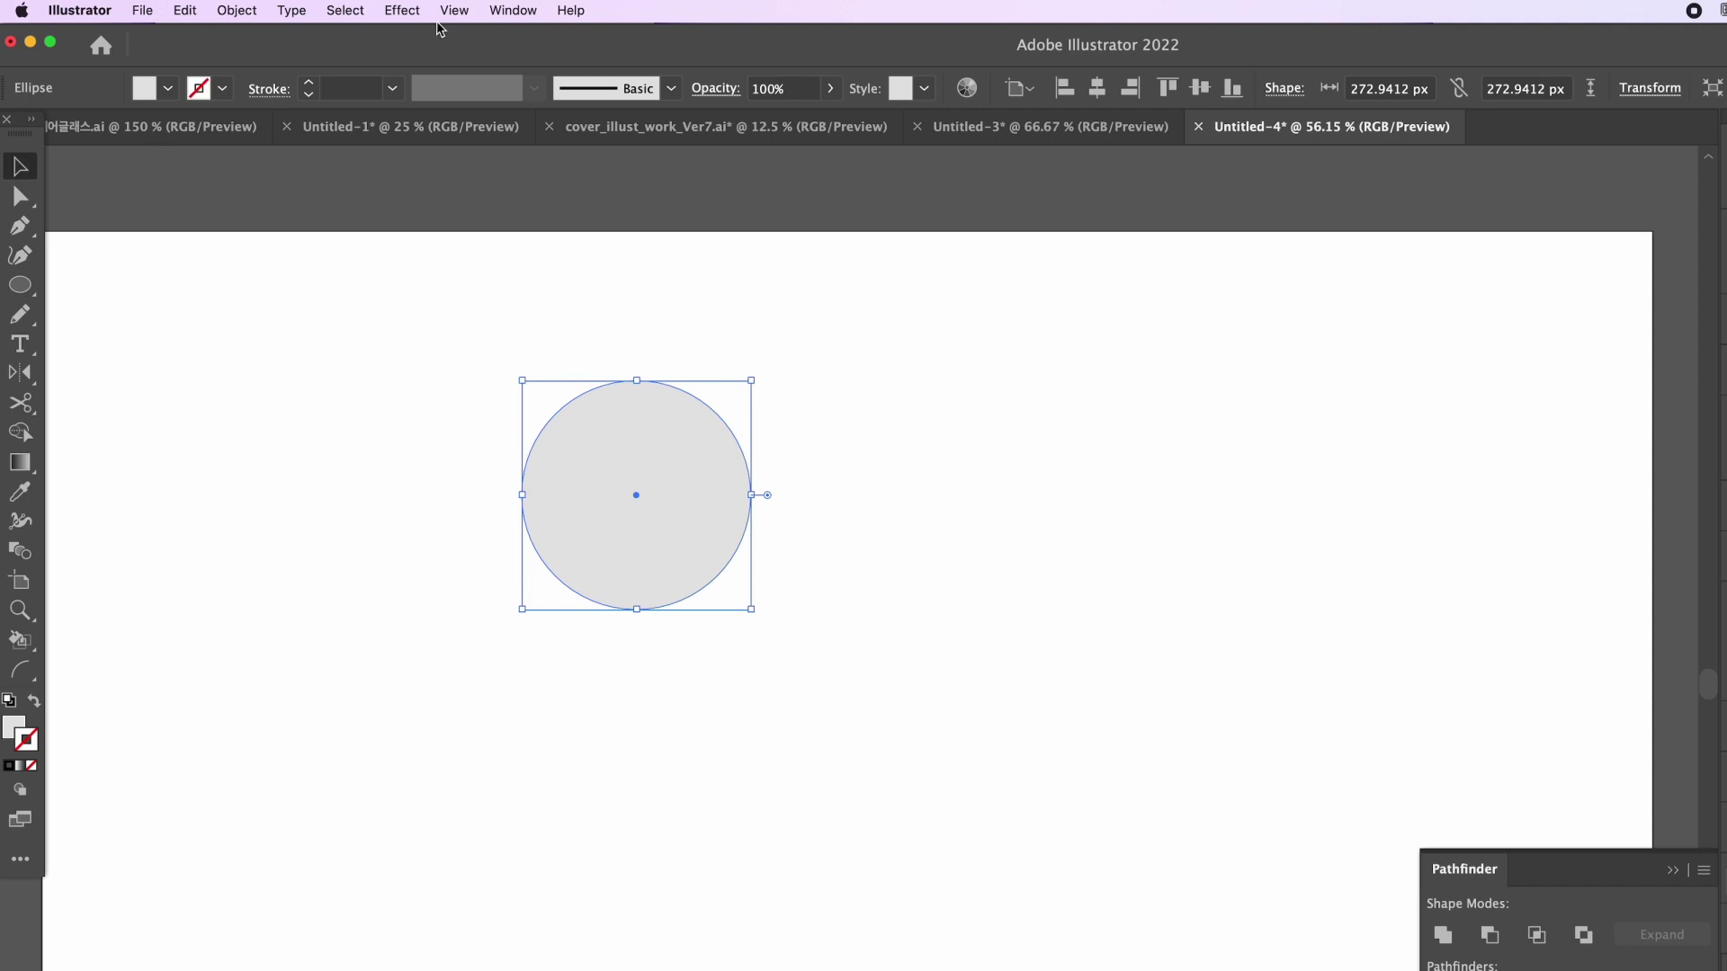
Apply a 3D Extrude effect to the grey circle with a depth of 114 px
mouse_move(447, 149)
click(746, 148)
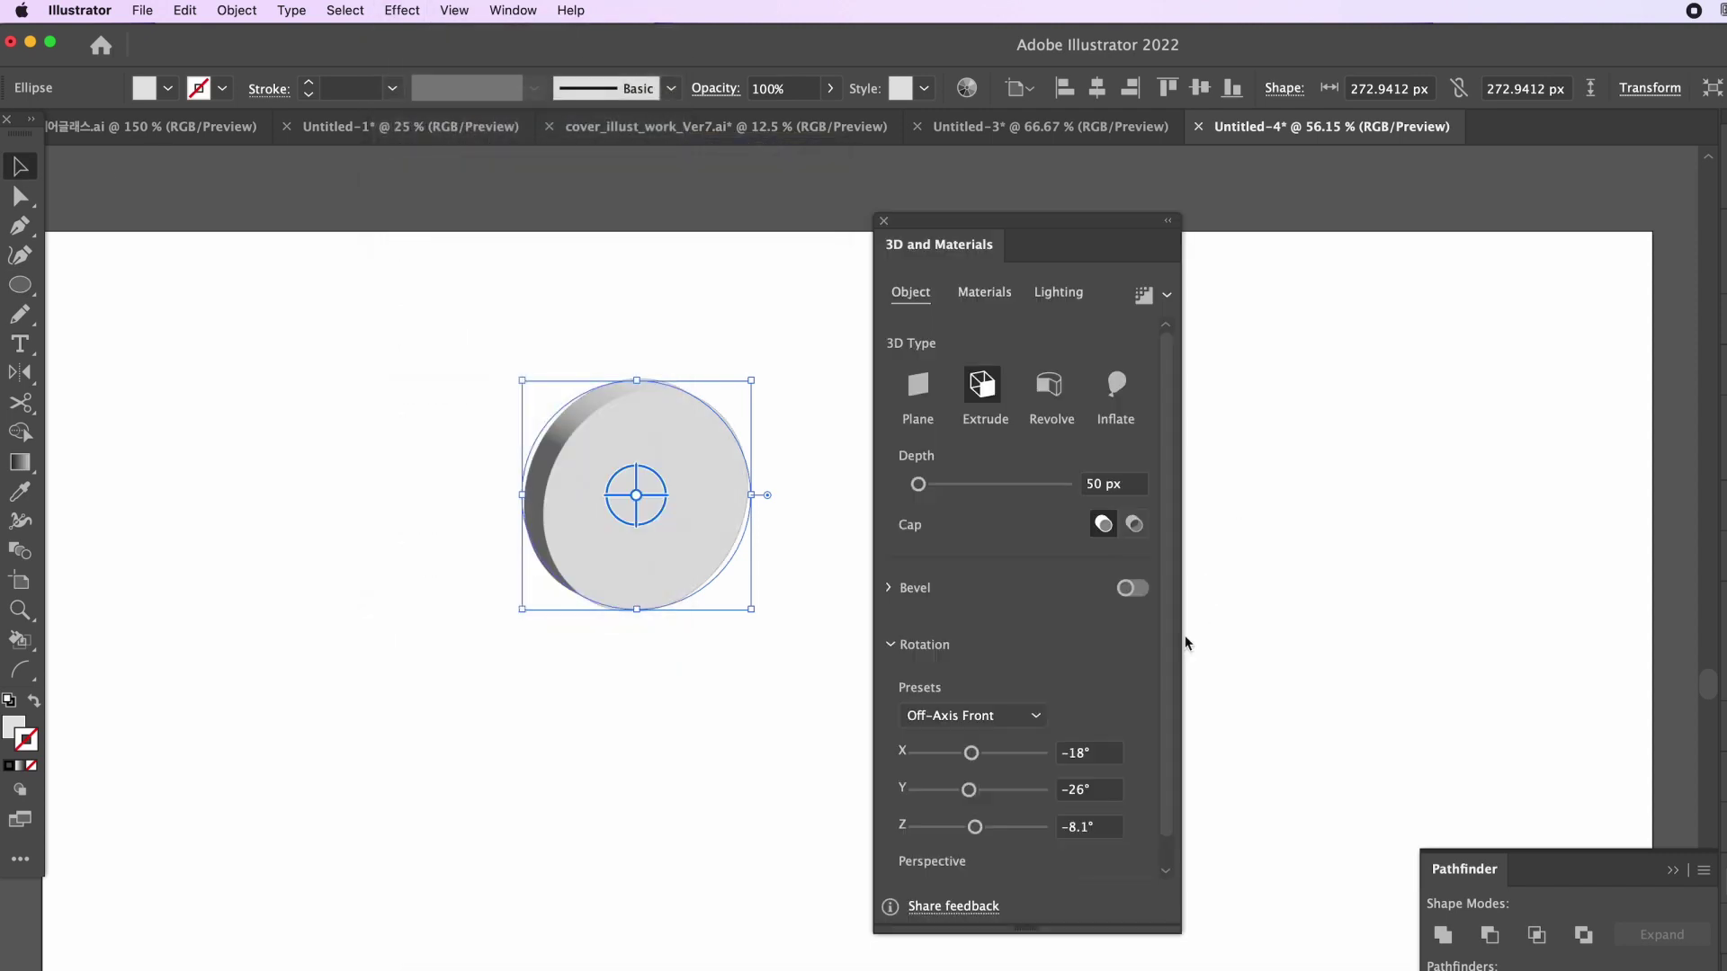
drag(930, 491, 923, 486)
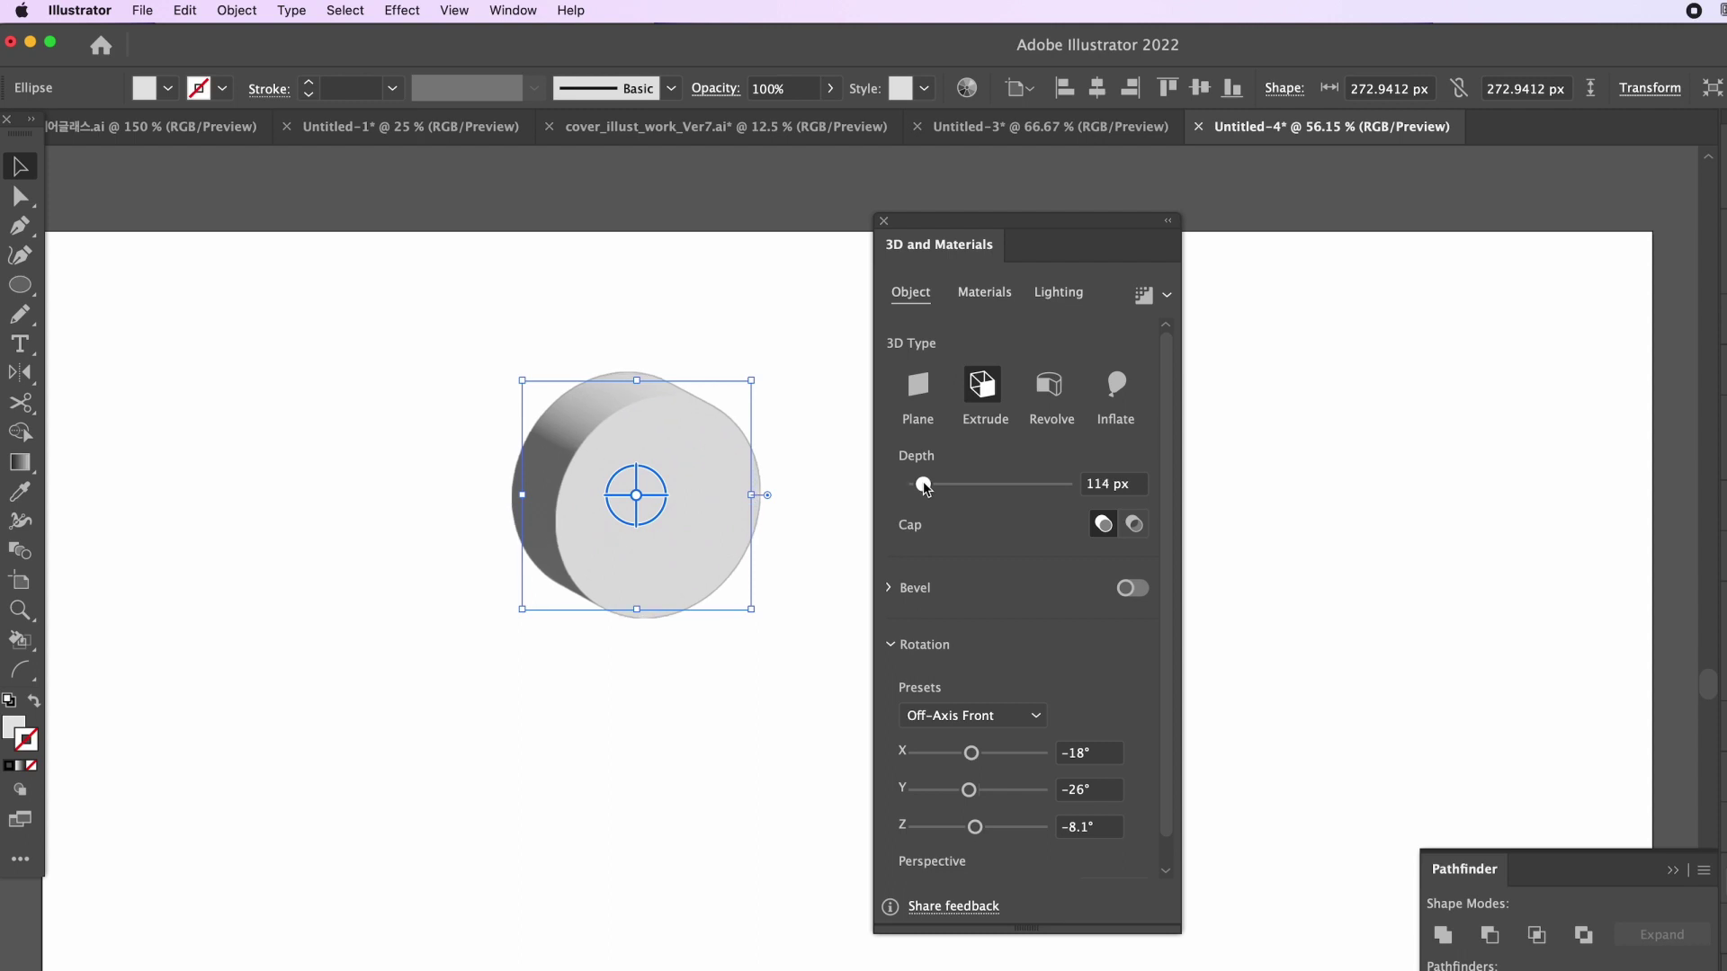
Add a bevel to the extruded disc, with the Round shape and a width of 7%
click(890, 589)
click(1134, 589)
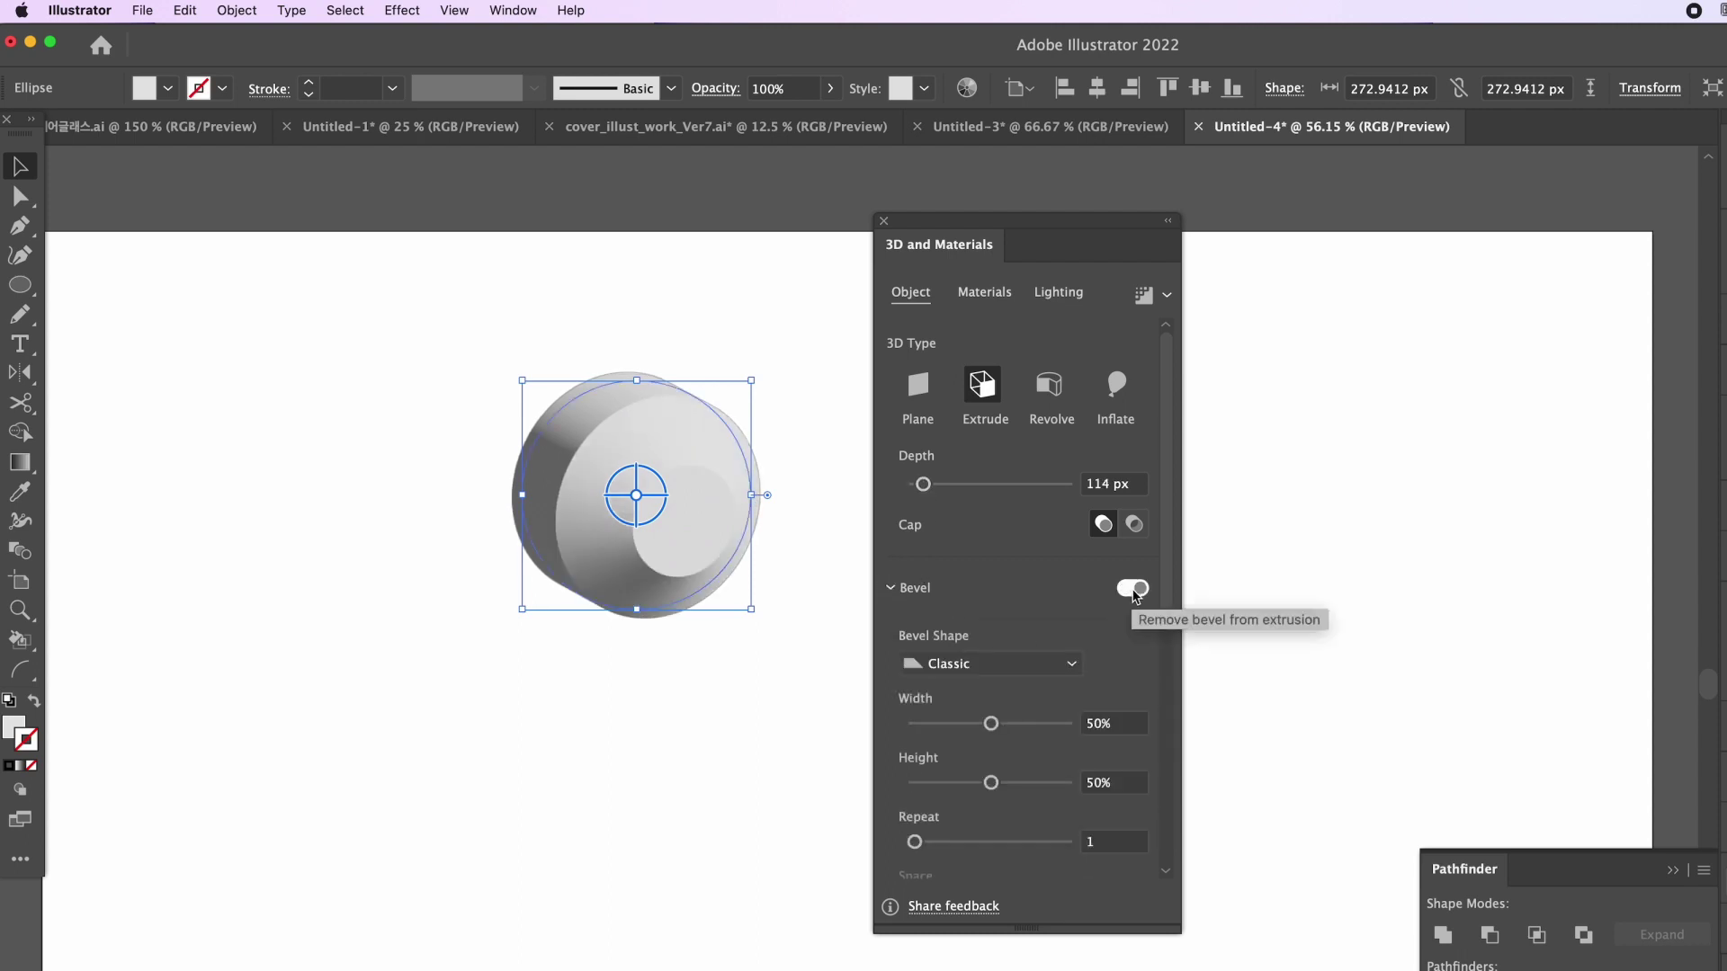
drag(991, 724, 926, 725)
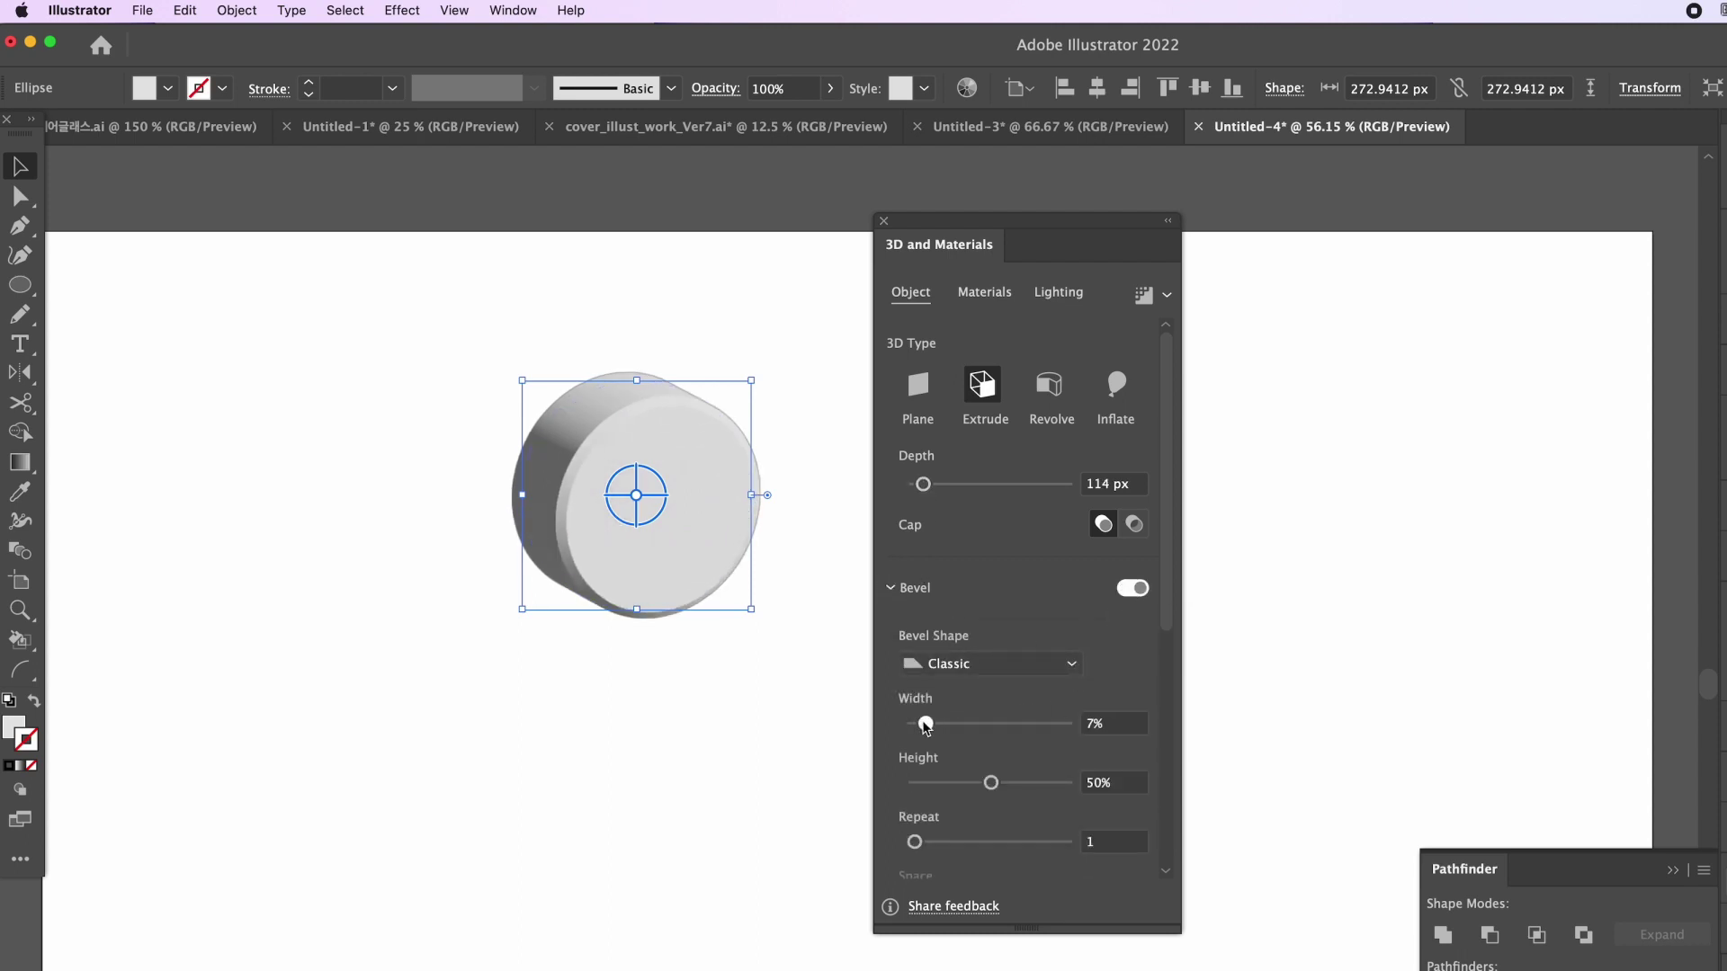
click(992, 676)
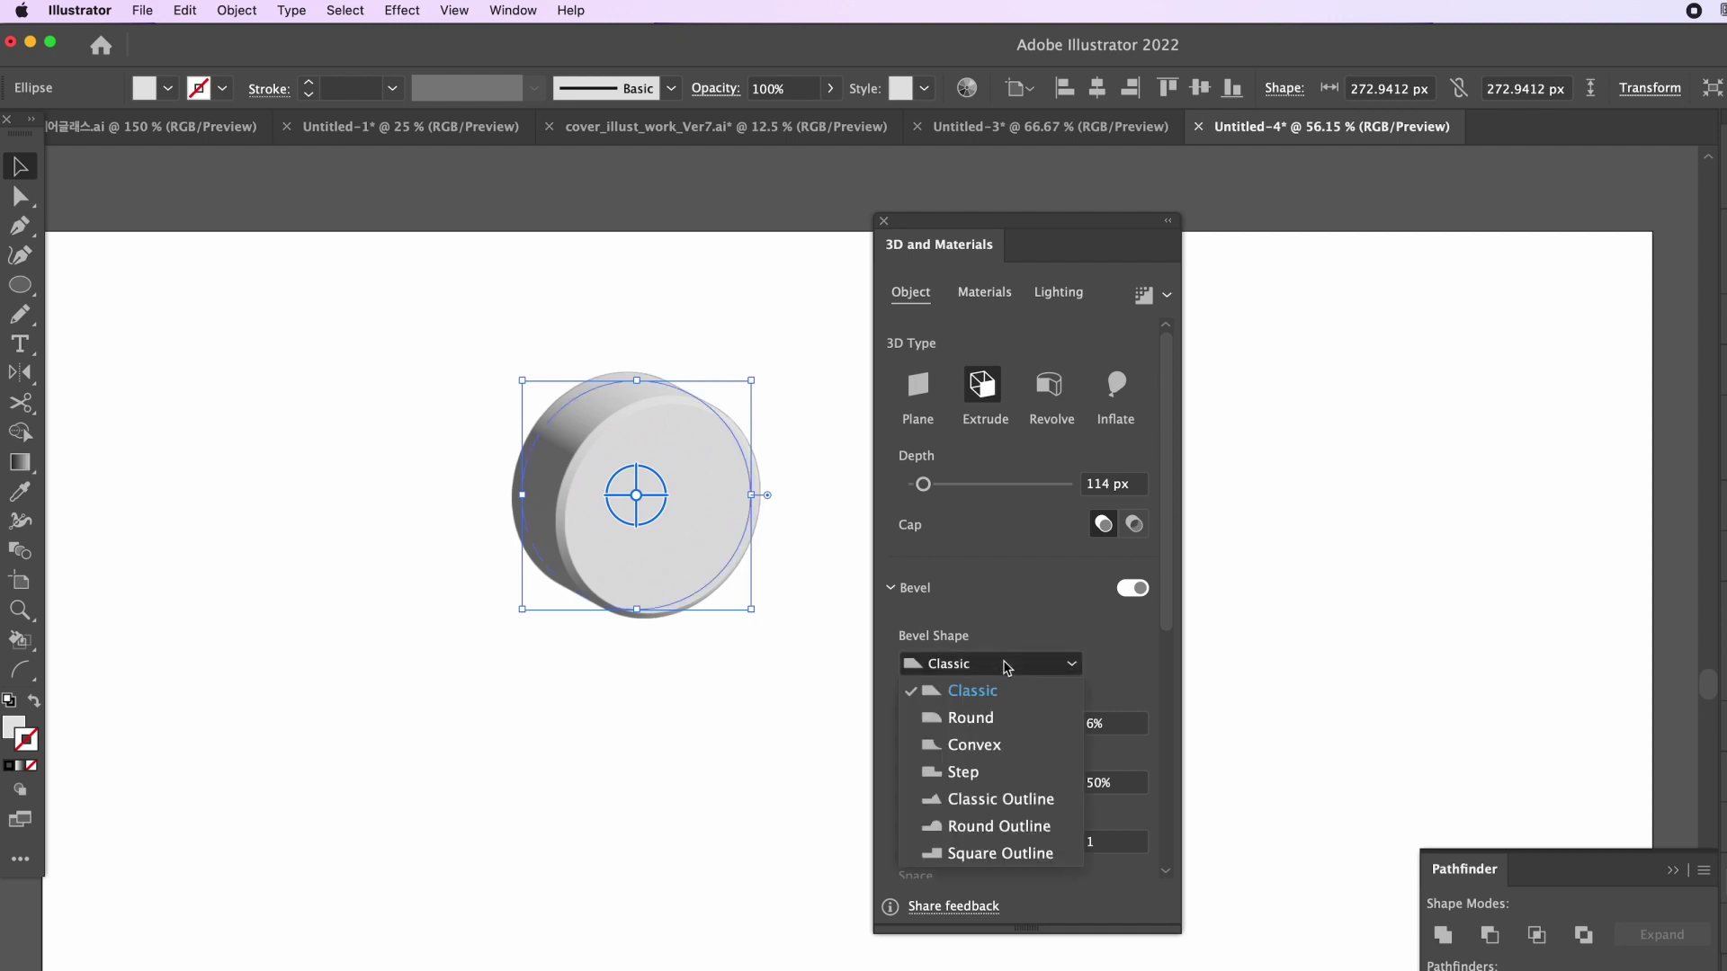
click(994, 719)
drag(929, 725, 929, 725)
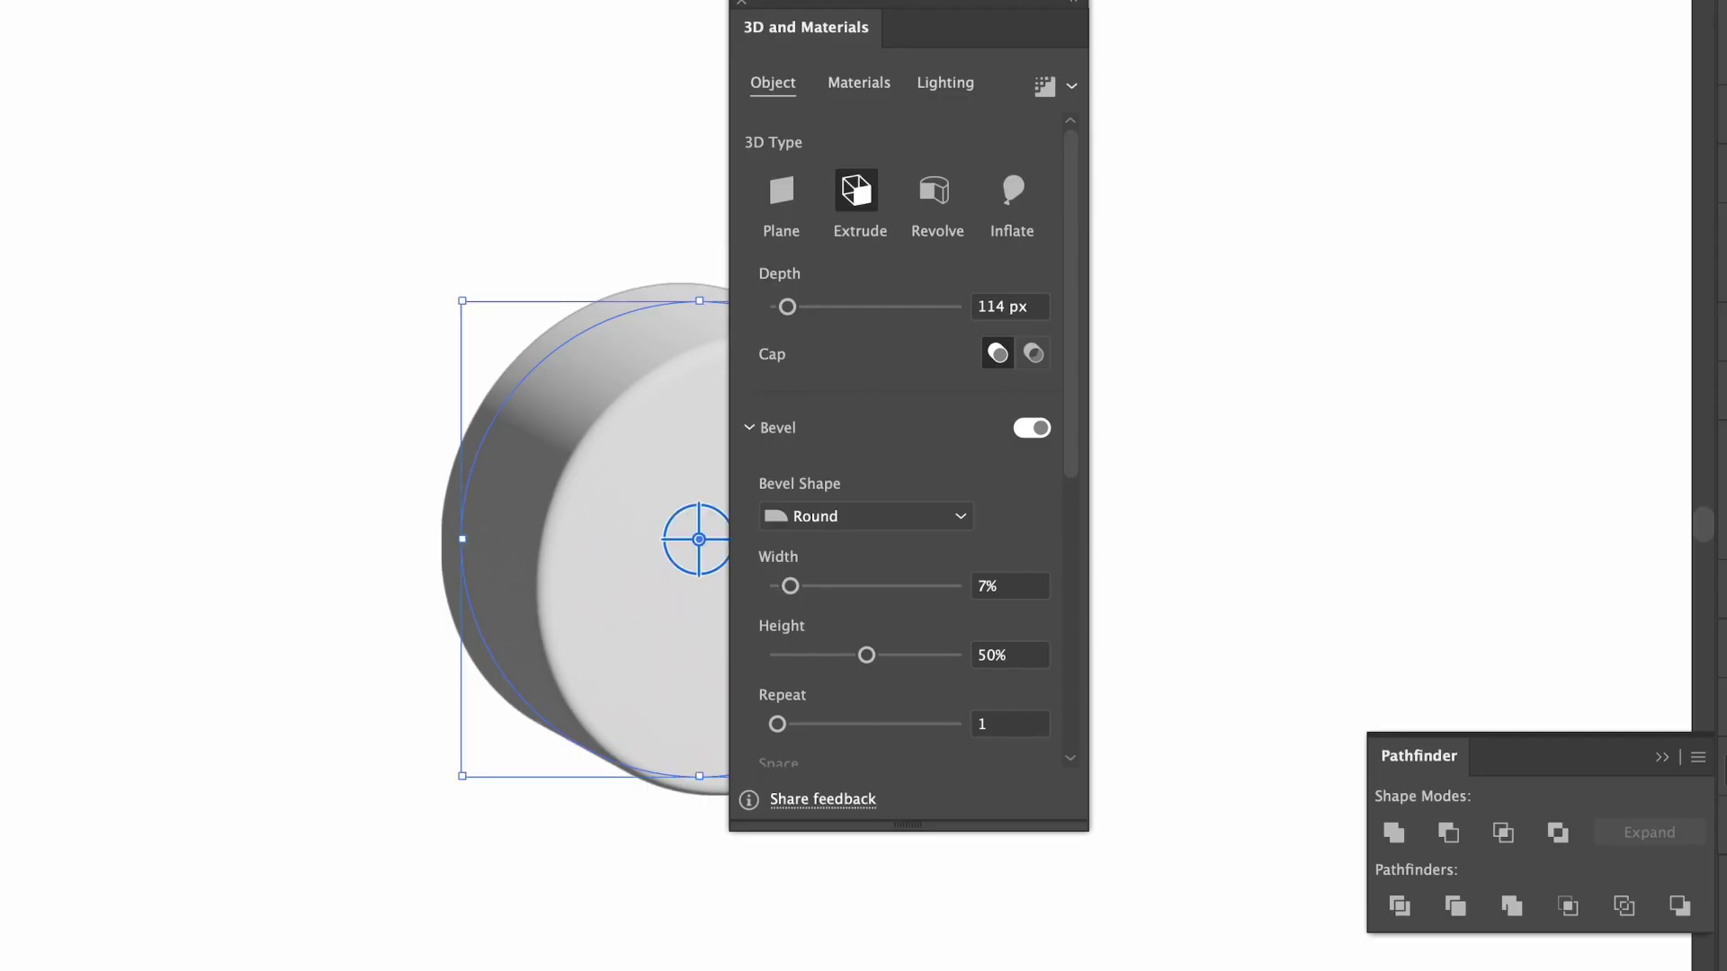
Set the bevel's height to 35%, keep its repeat at 1, and turn the disc slightly counterclockwise around Z
drag(914, 4, 1199, 60)
mouse_move(1153, 710)
mouse_down()
mouse_move(1178, 710)
mouse_move(1079, 710)
mouse_move(1148, 710)
mouse_up()
drag(1077, 779, 1216, 779)
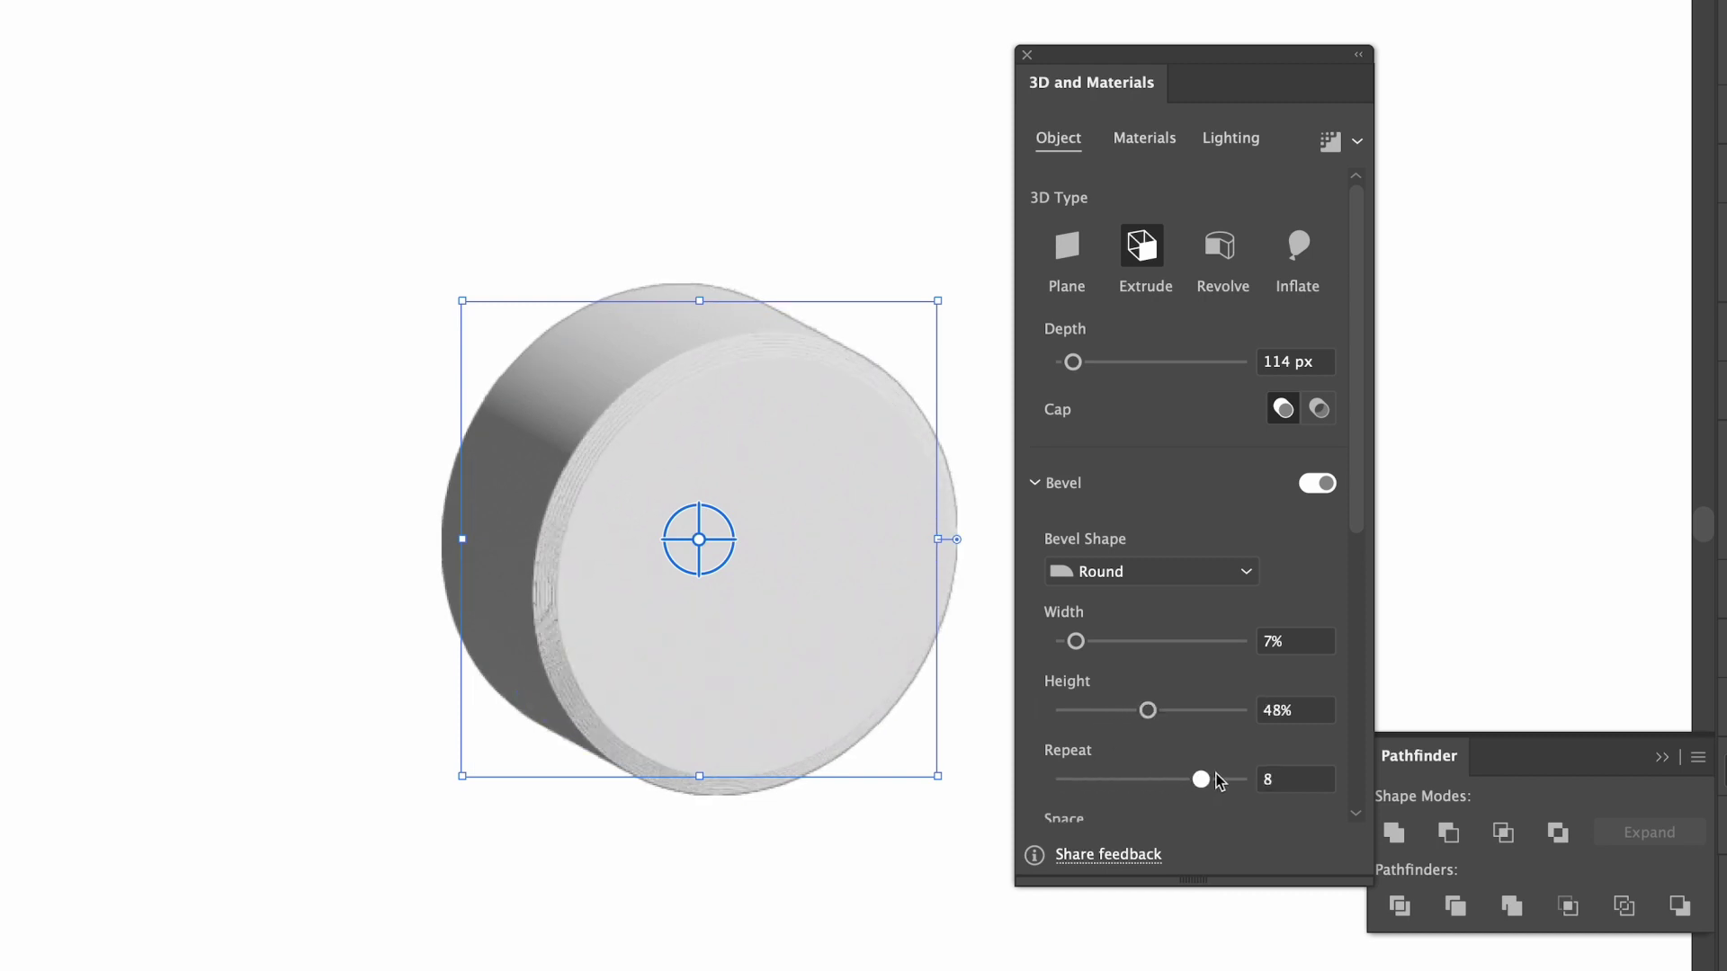
drag(1152, 705, 1124, 711)
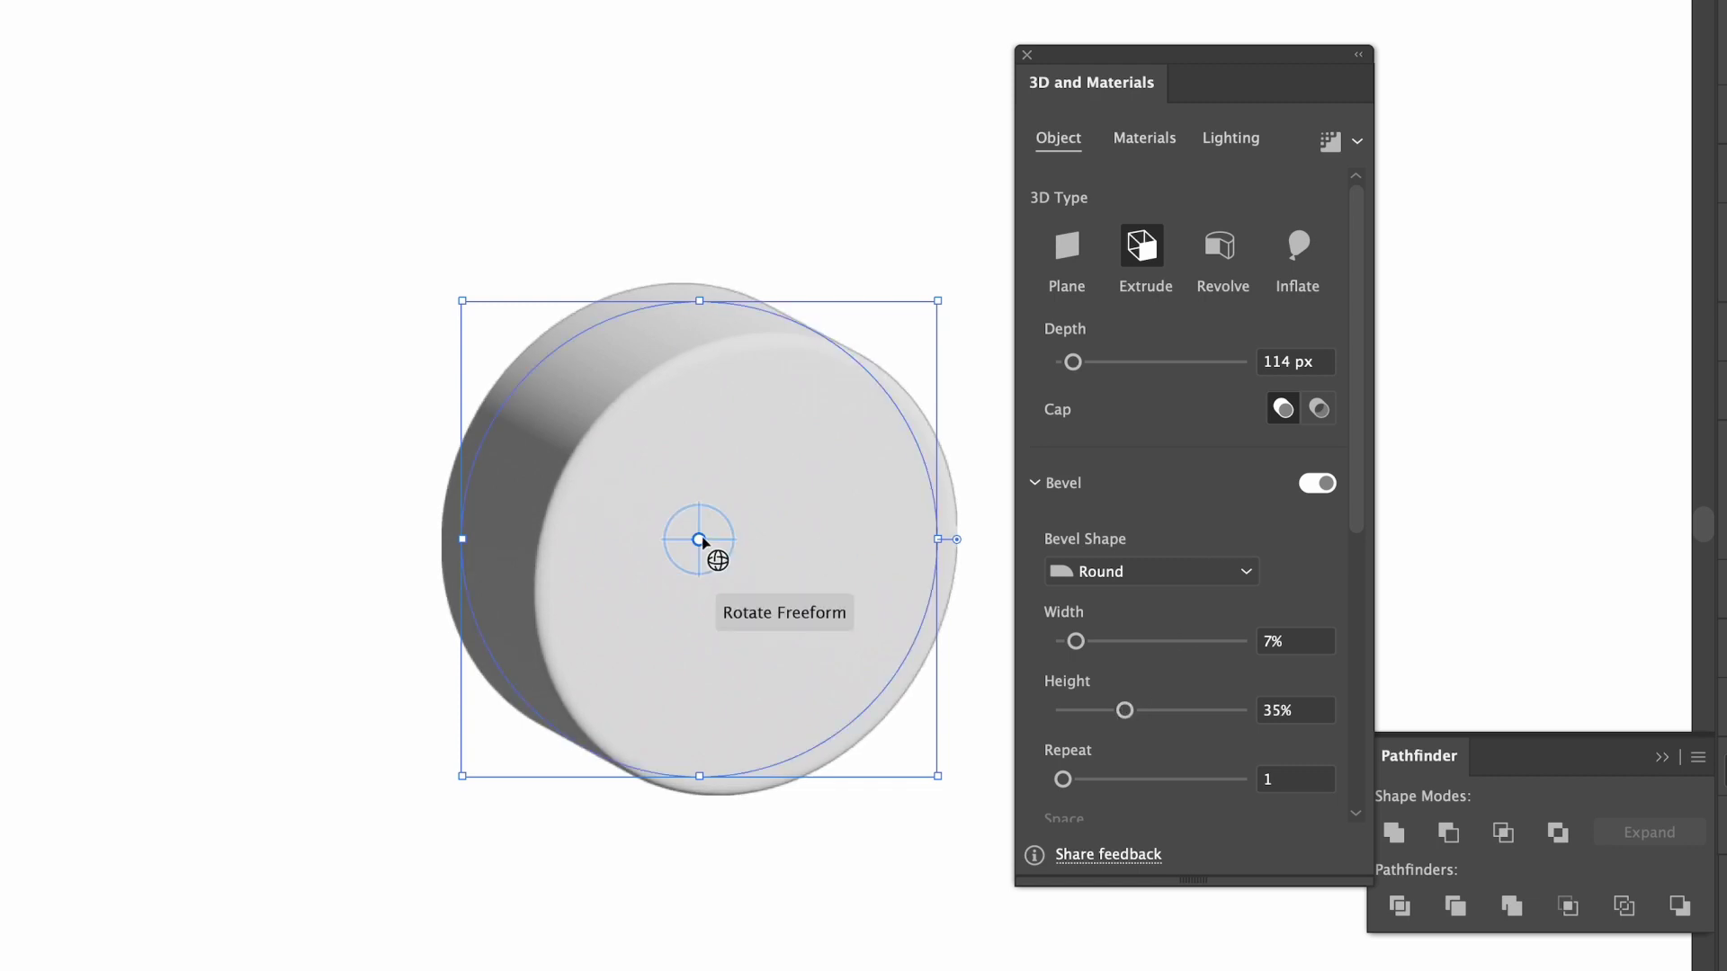
drag(735, 534, 1044, 365)
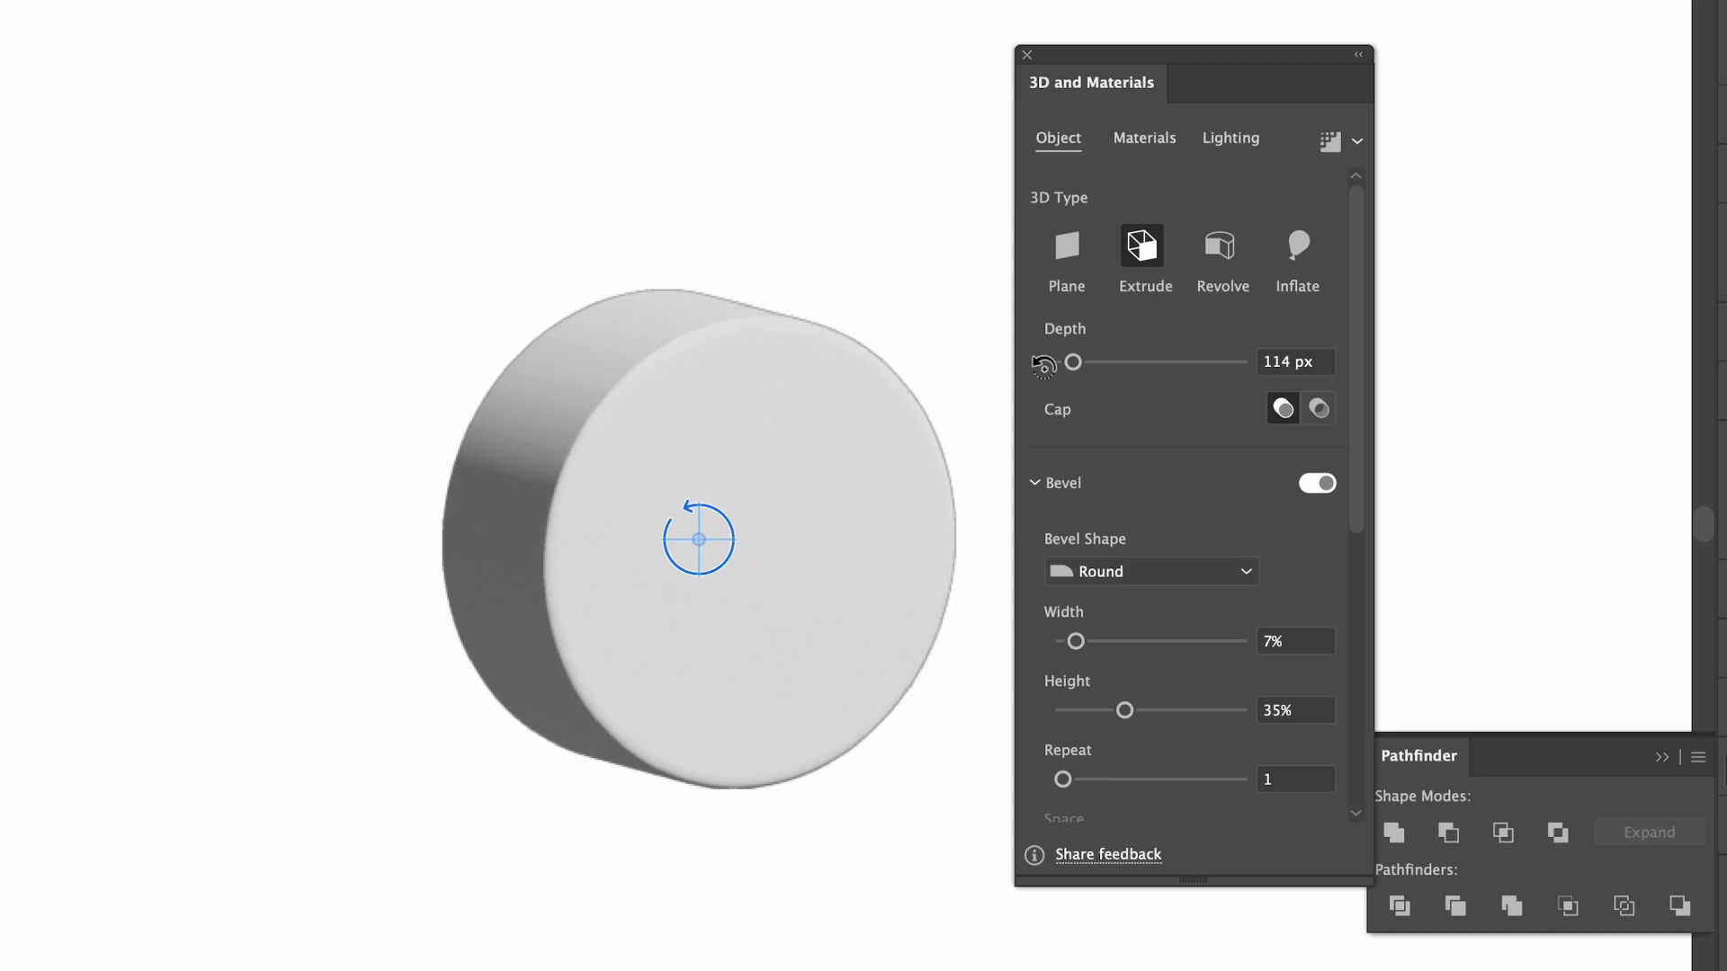
Try Fine Leather and Calacatta Marble on the disc, and apply the Natural Chestnut Wood material
click(1145, 138)
click(1189, 325)
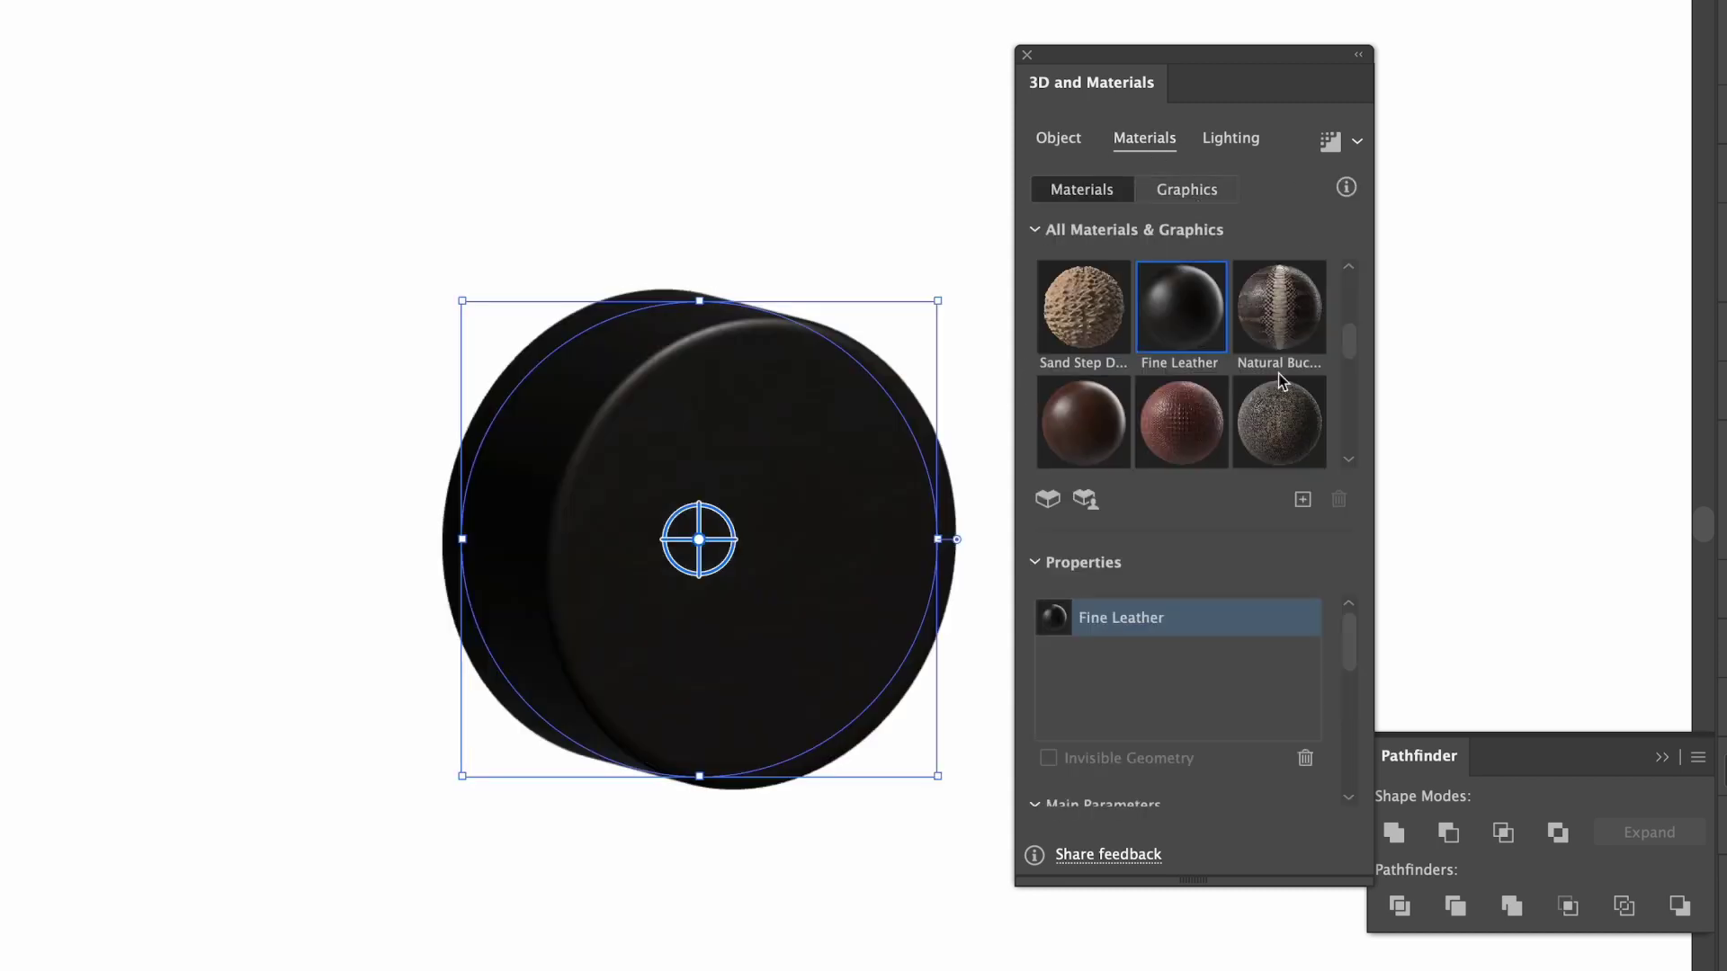
drag(1346, 346, 1347, 369)
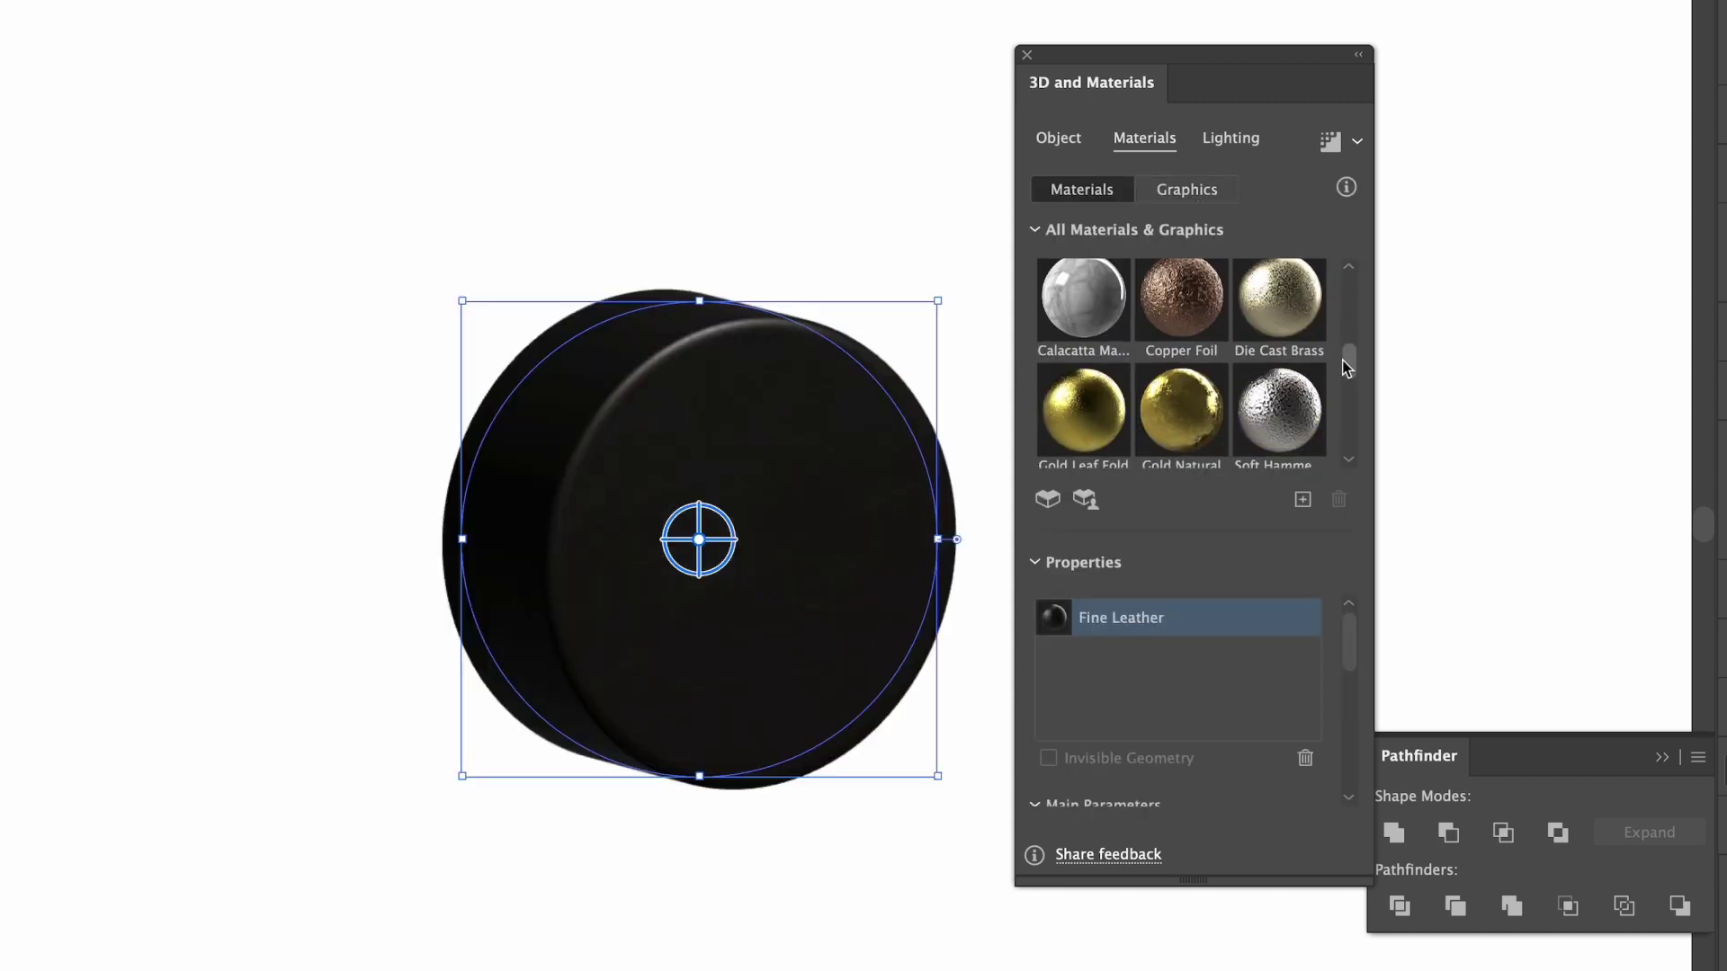
click(1069, 311)
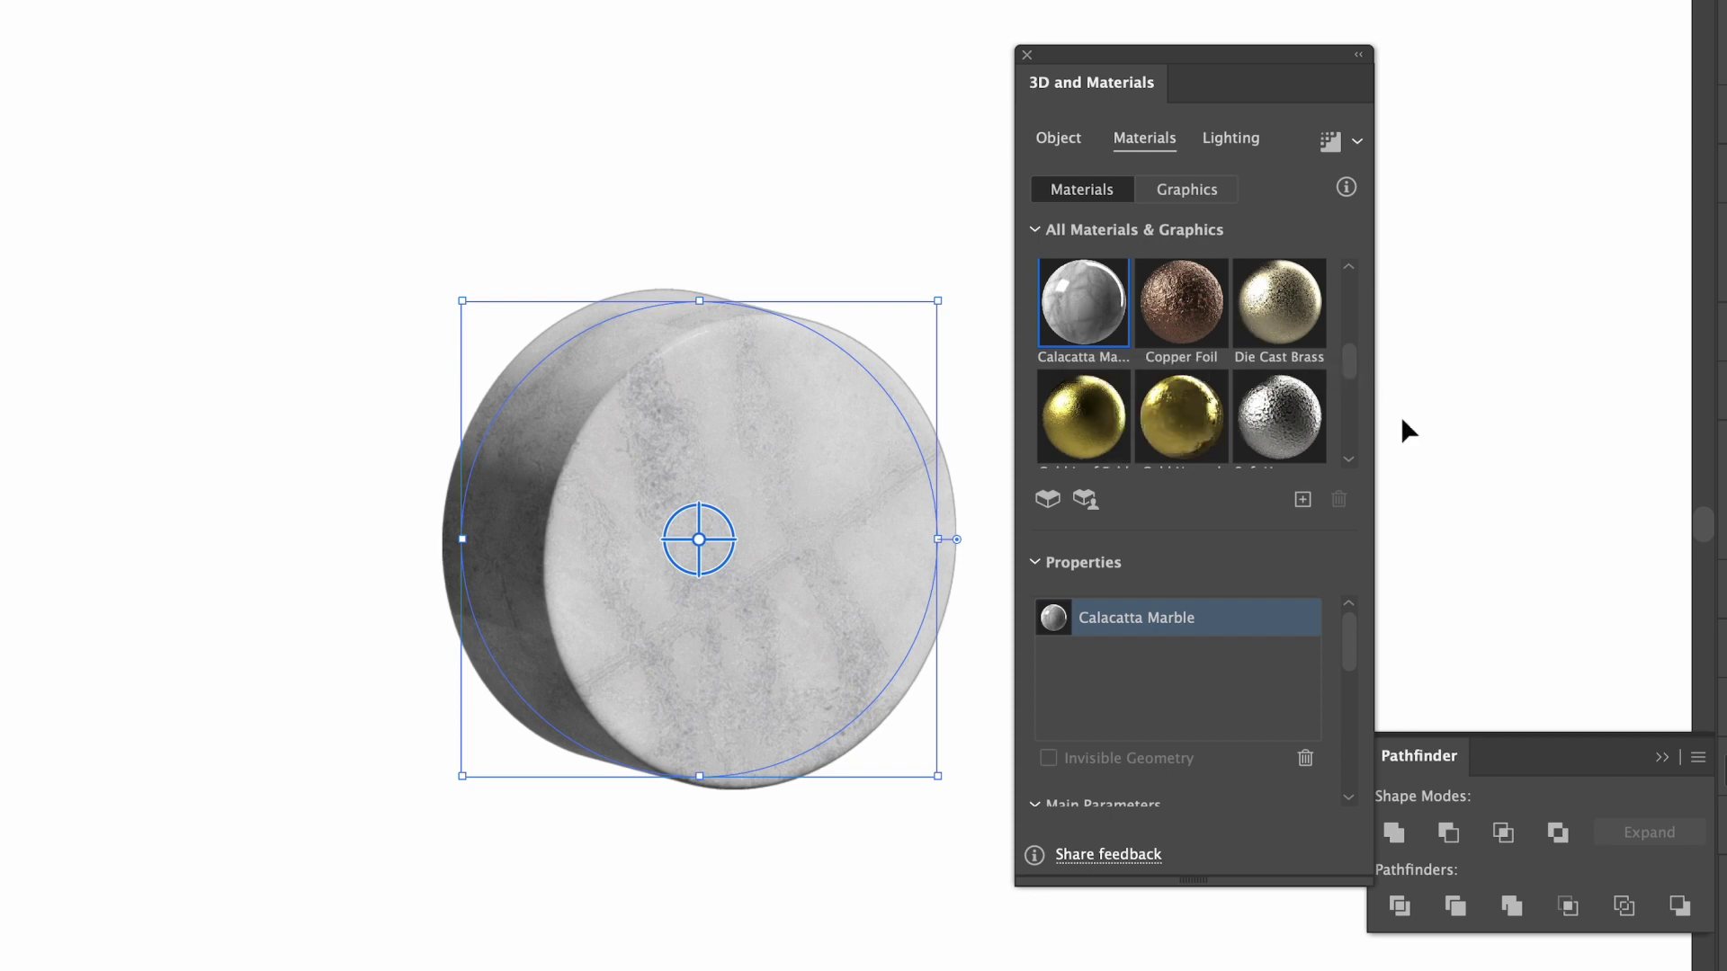
drag(1342, 378, 1334, 450)
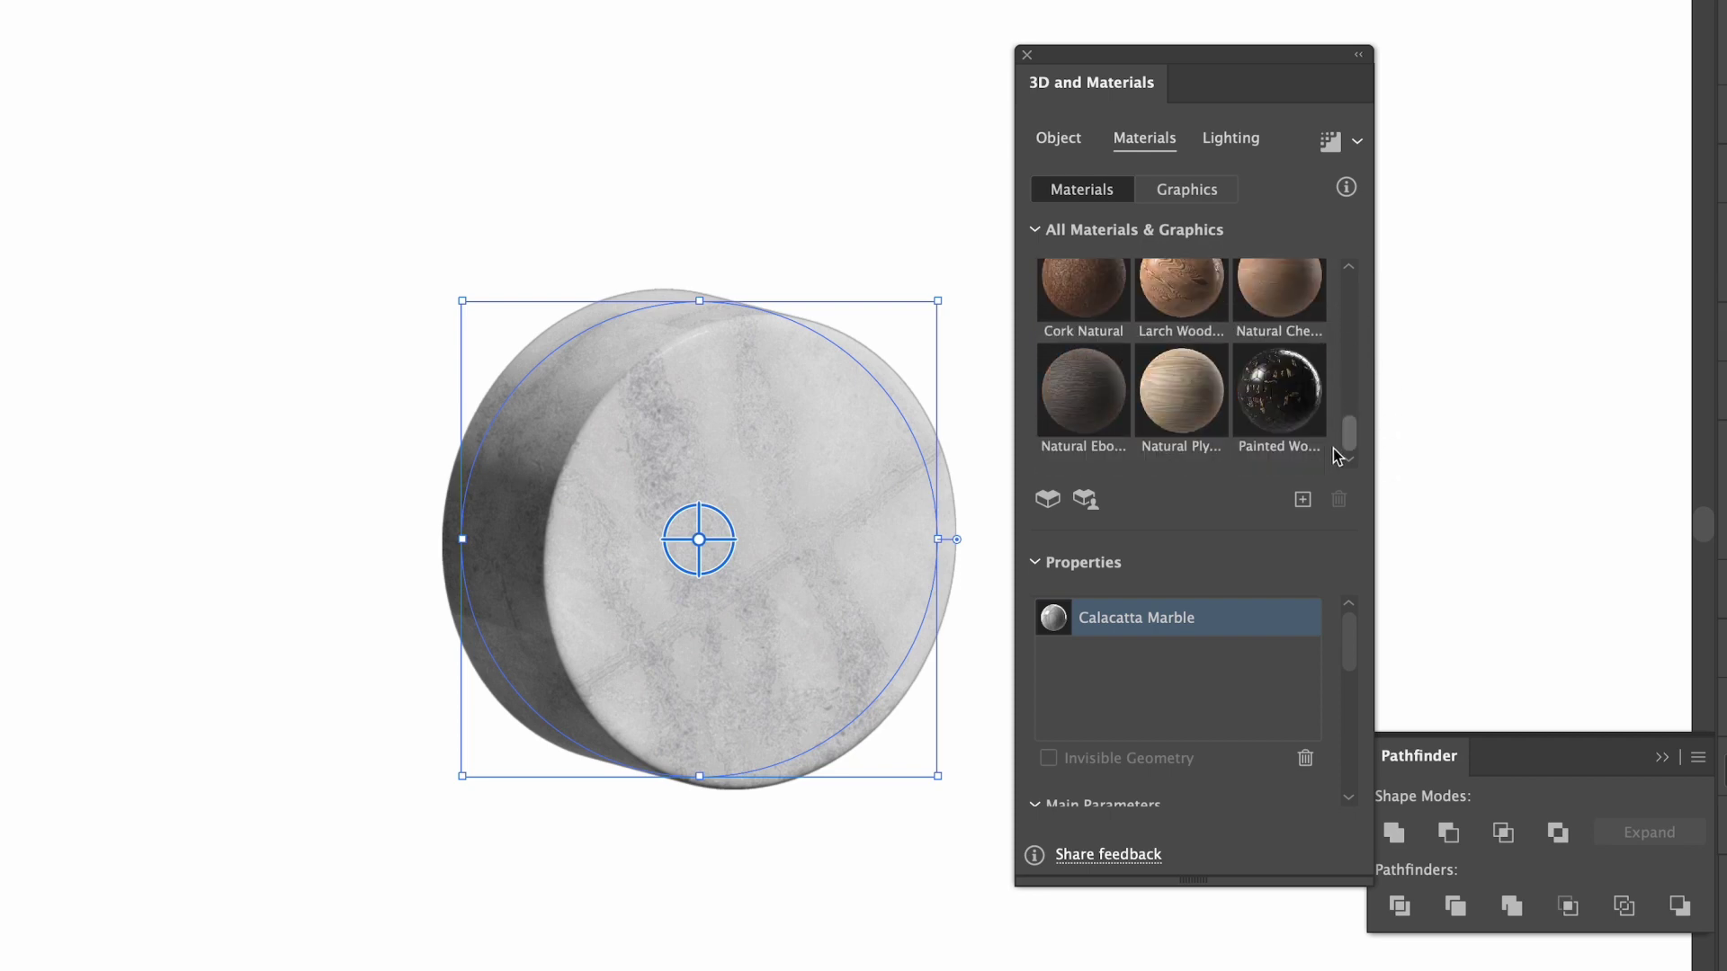
click(1295, 414)
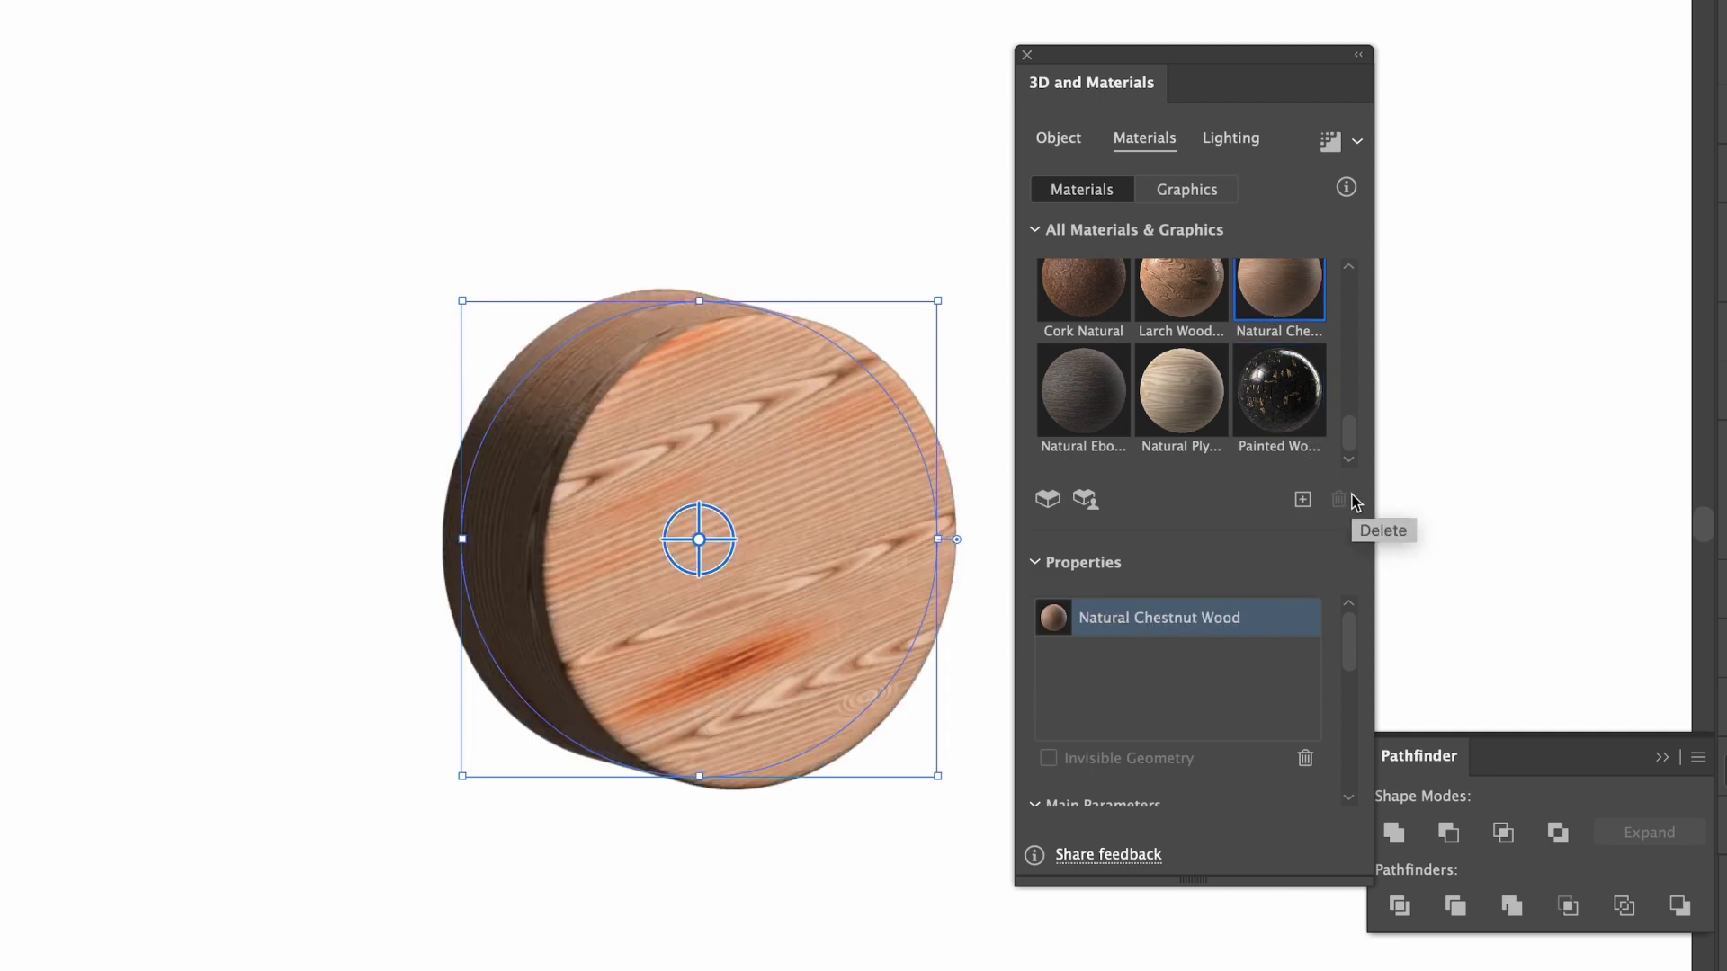
Try the Creased Plastic Film material on the disc, and reapply Natural Chestnut Wood
drag(1351, 453, 1348, 419)
click(1074, 346)
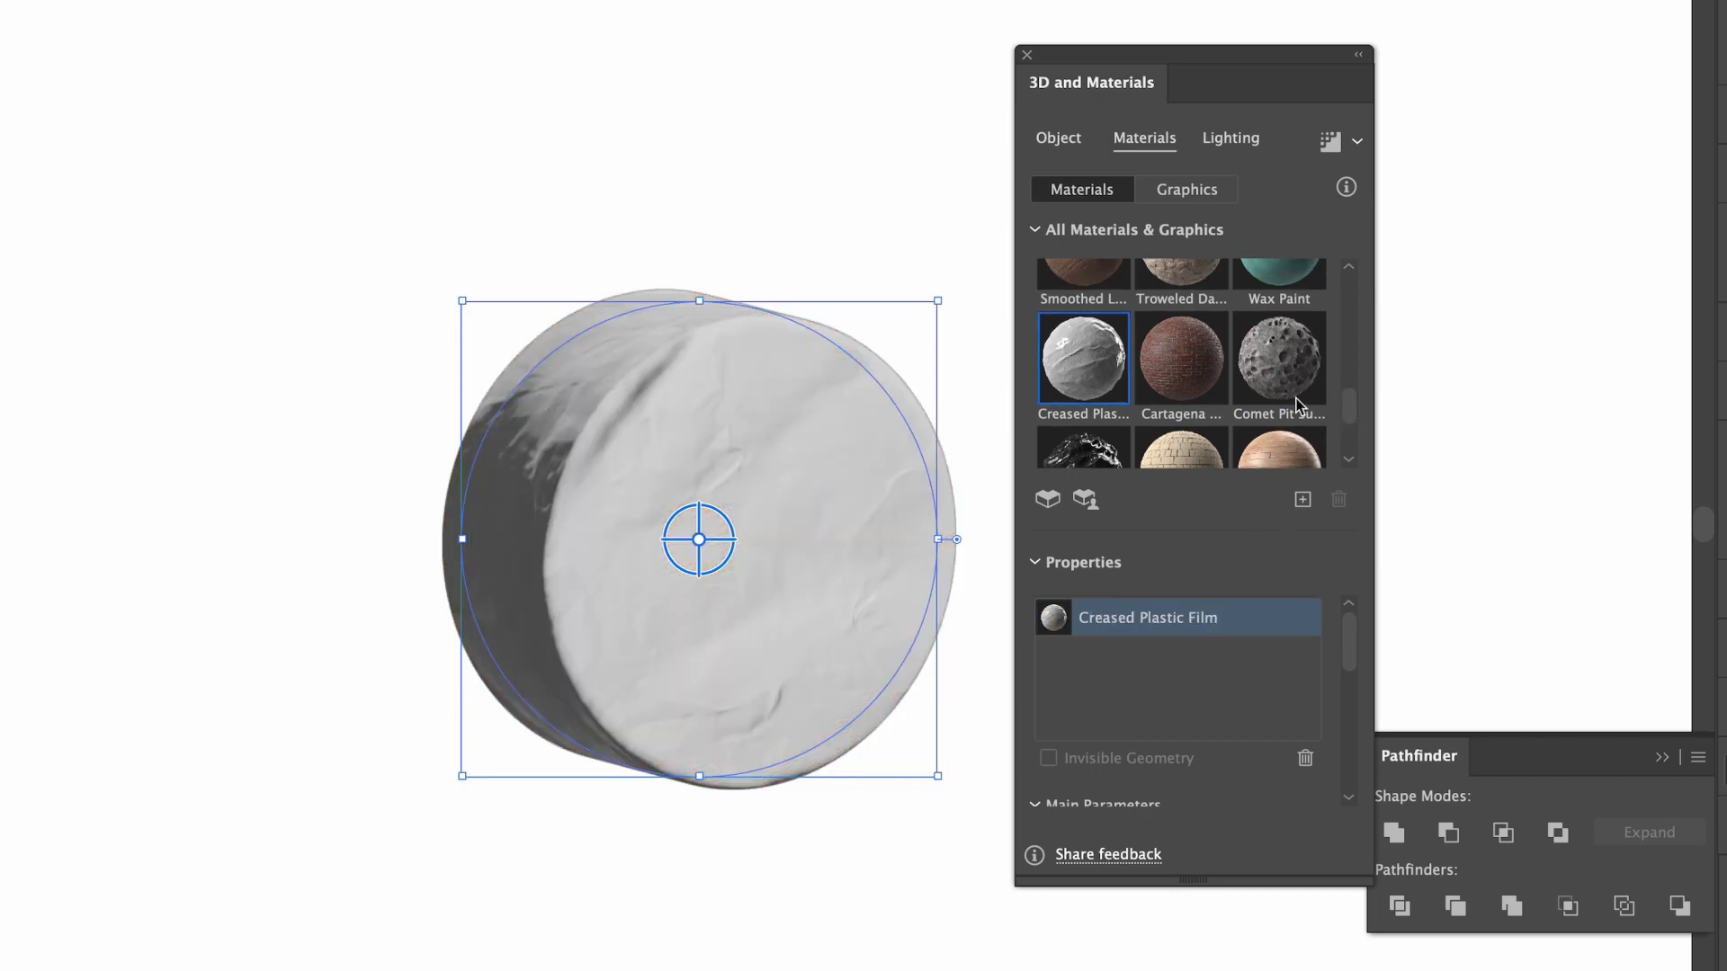
scroll(1293, 333, down, 3)
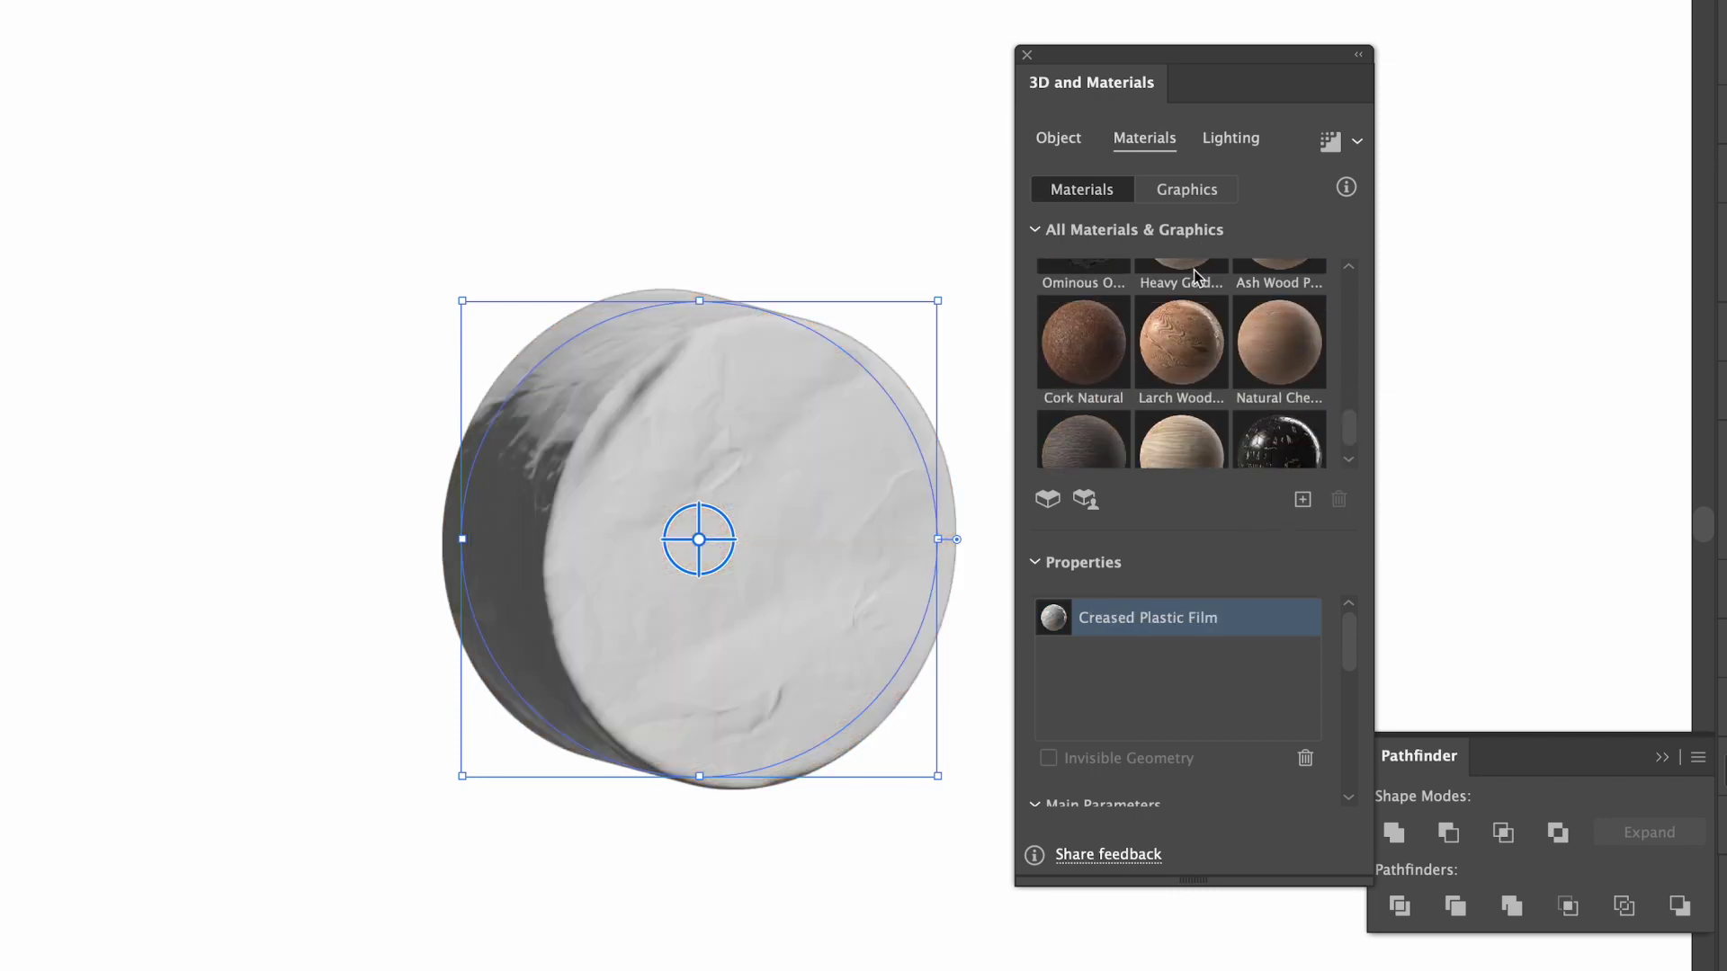
scroll(1347, 424, up, 1)
click(1302, 441)
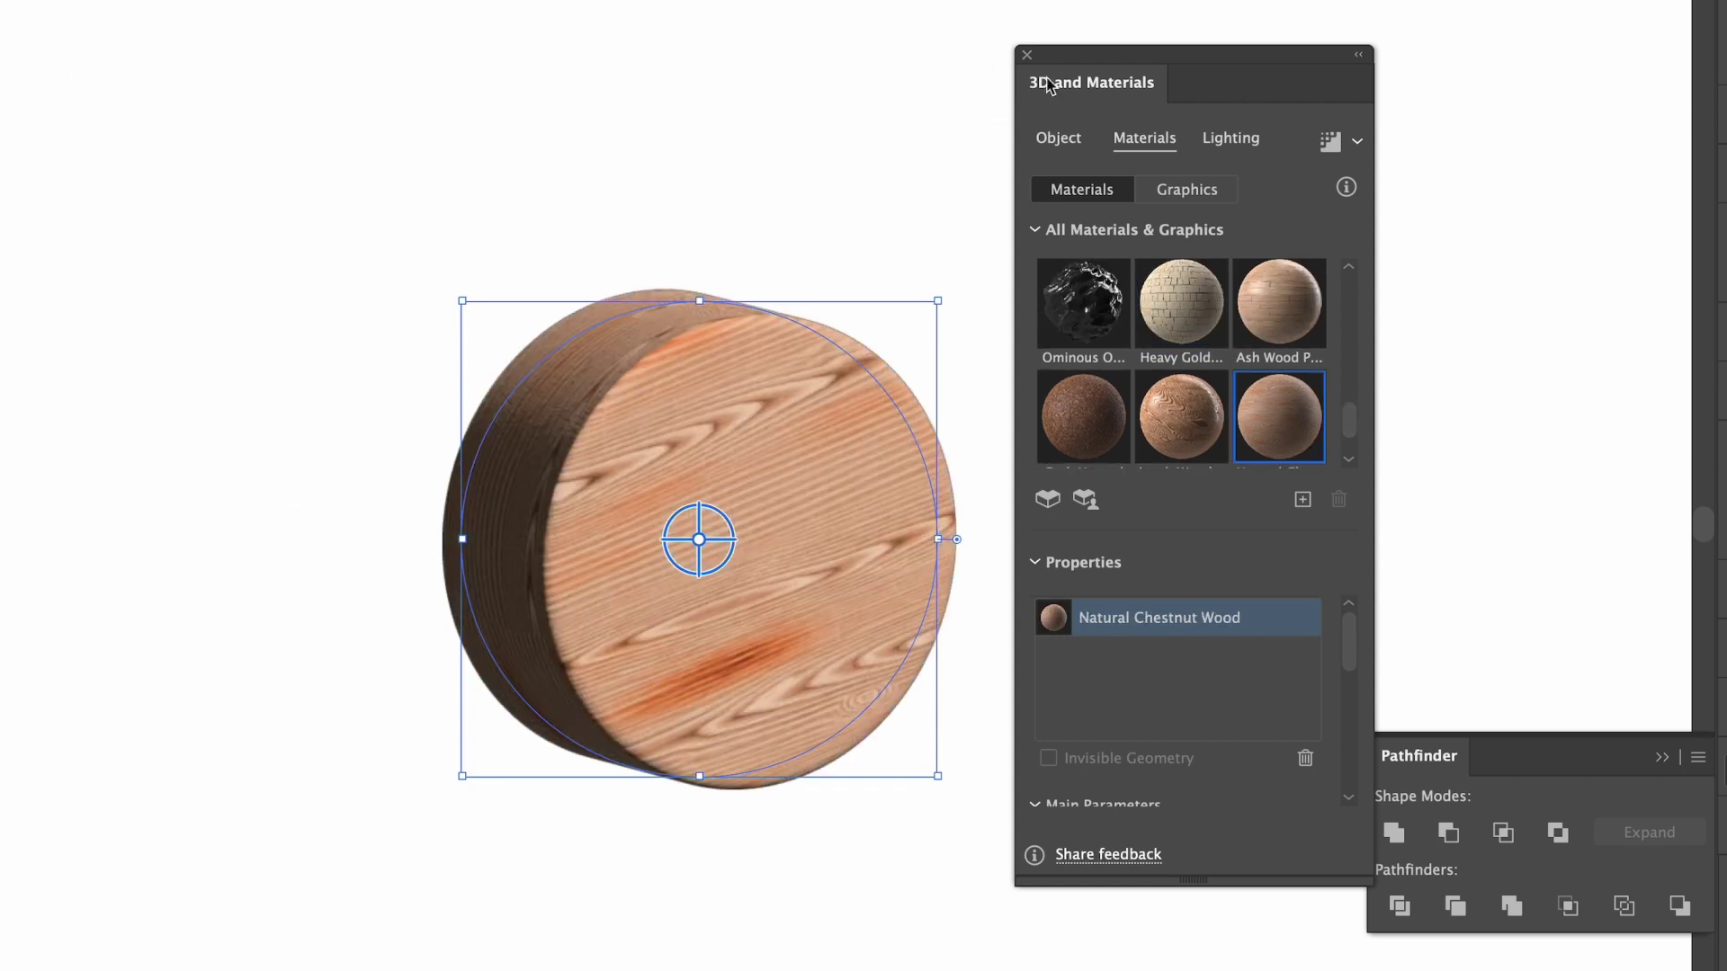
Compare the lighting presets on the wooden disc, apply Top Left, and rotate the disc slightly around X
click(1230, 139)
click(1146, 250)
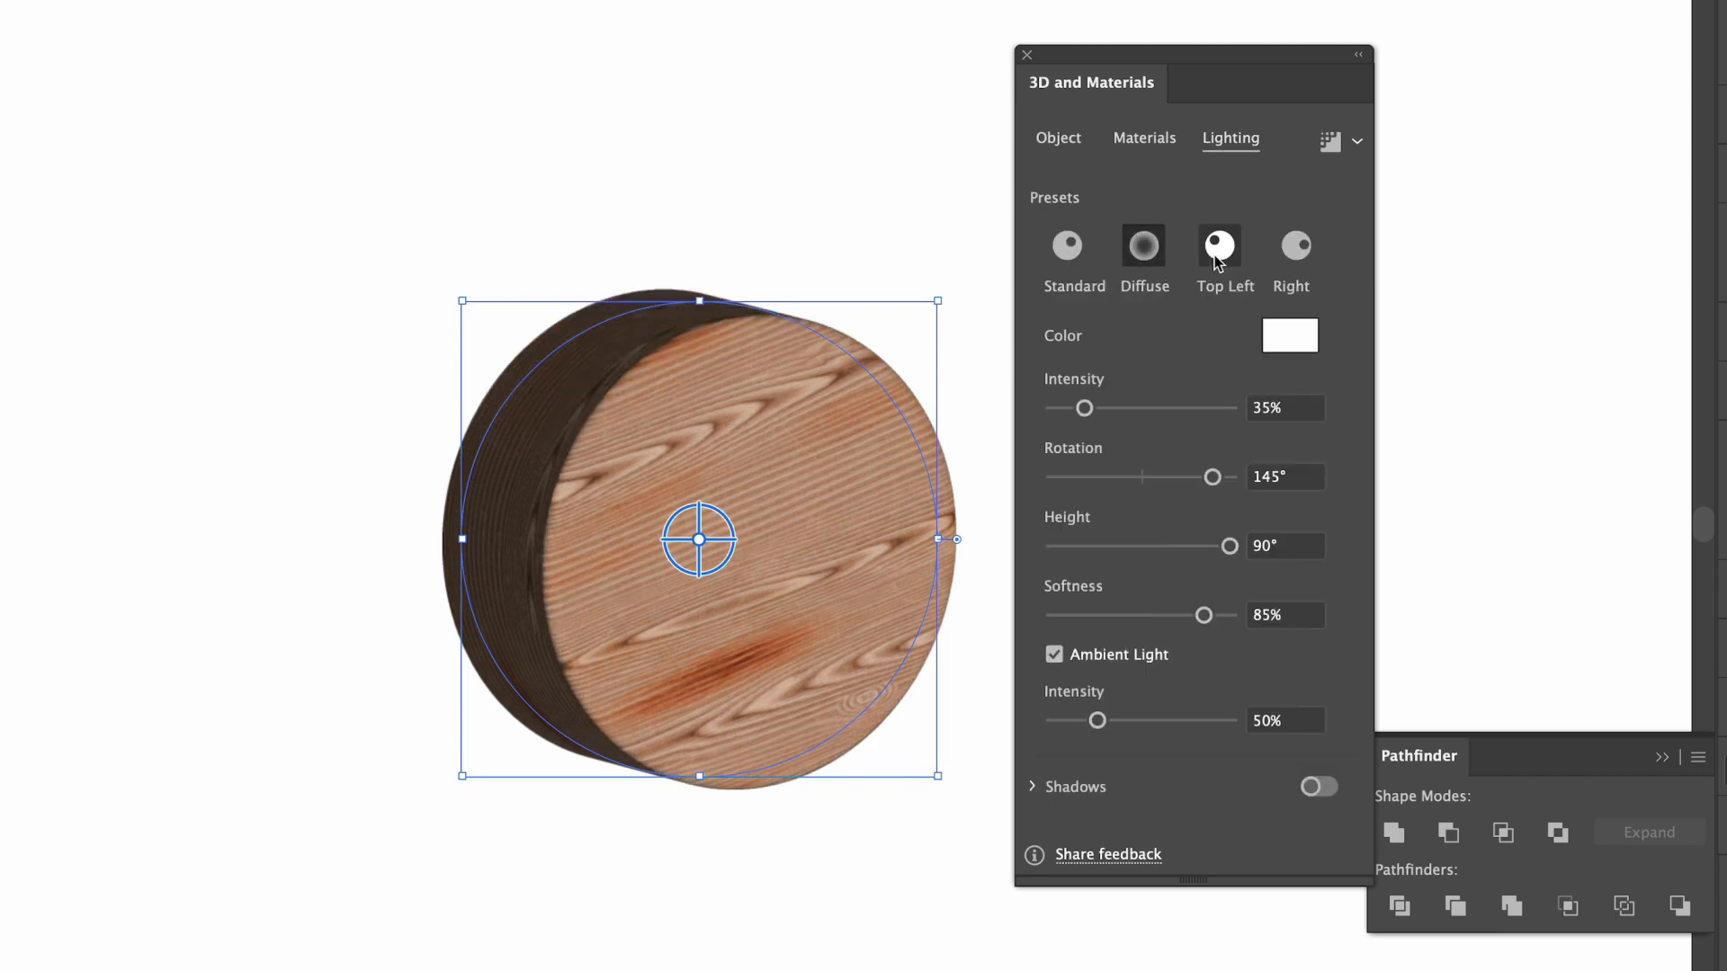
click(1220, 247)
click(1309, 252)
click(1068, 248)
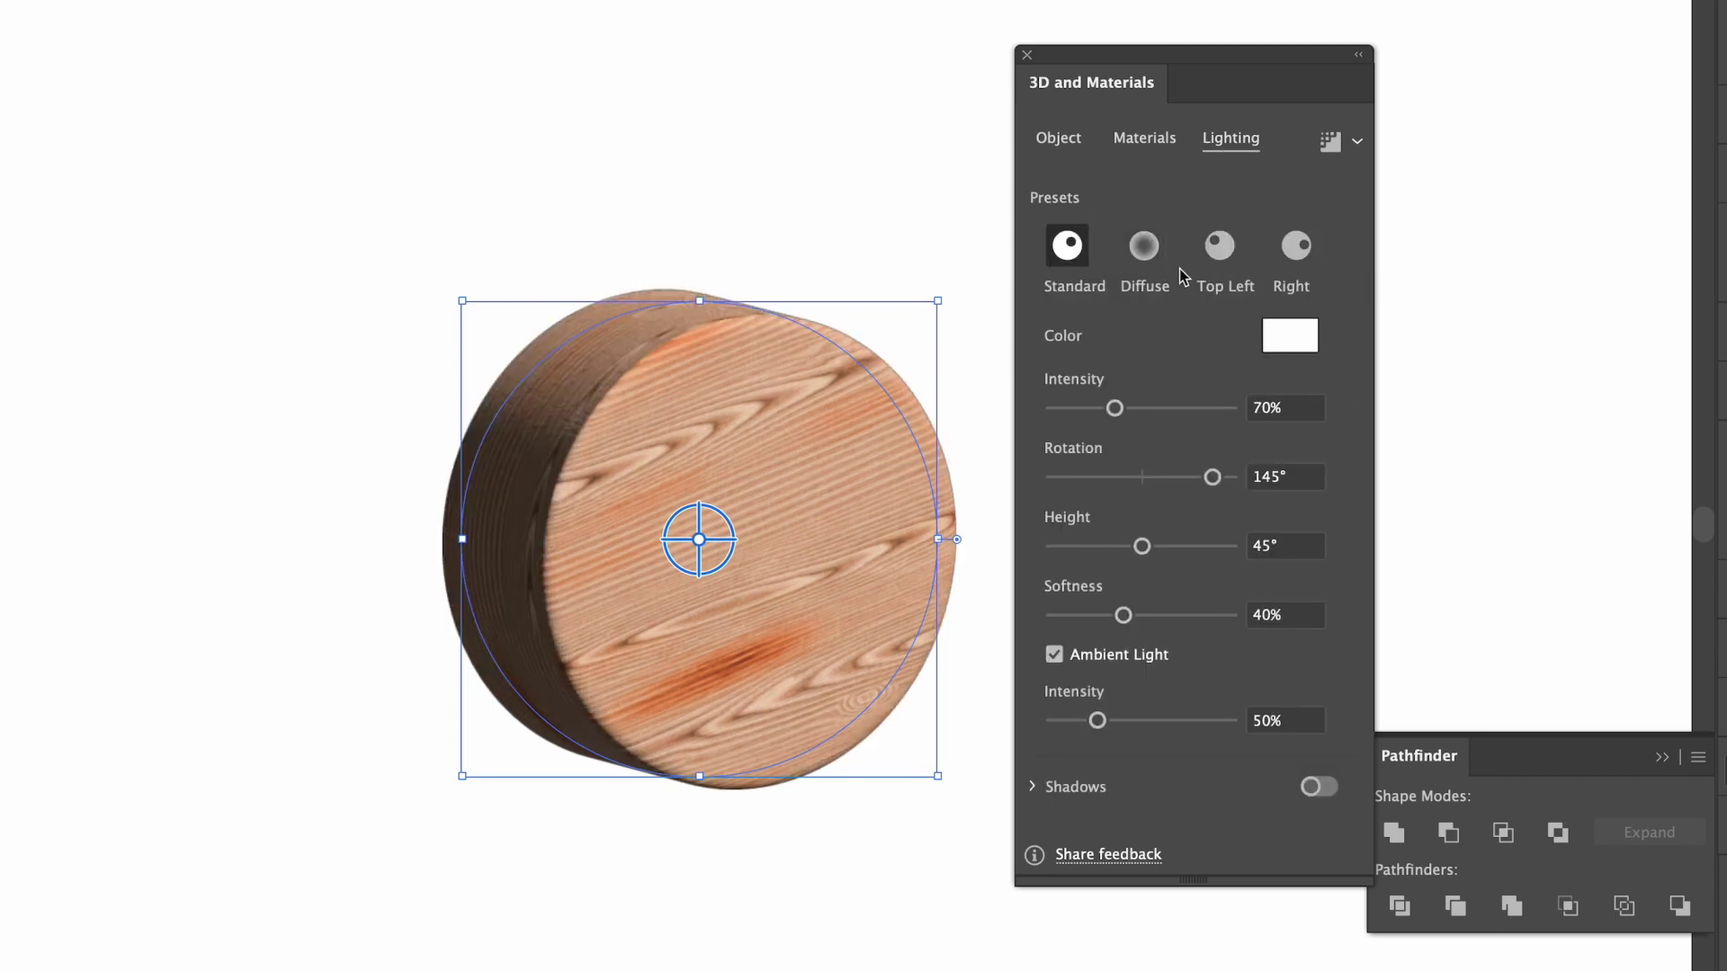
click(1204, 280)
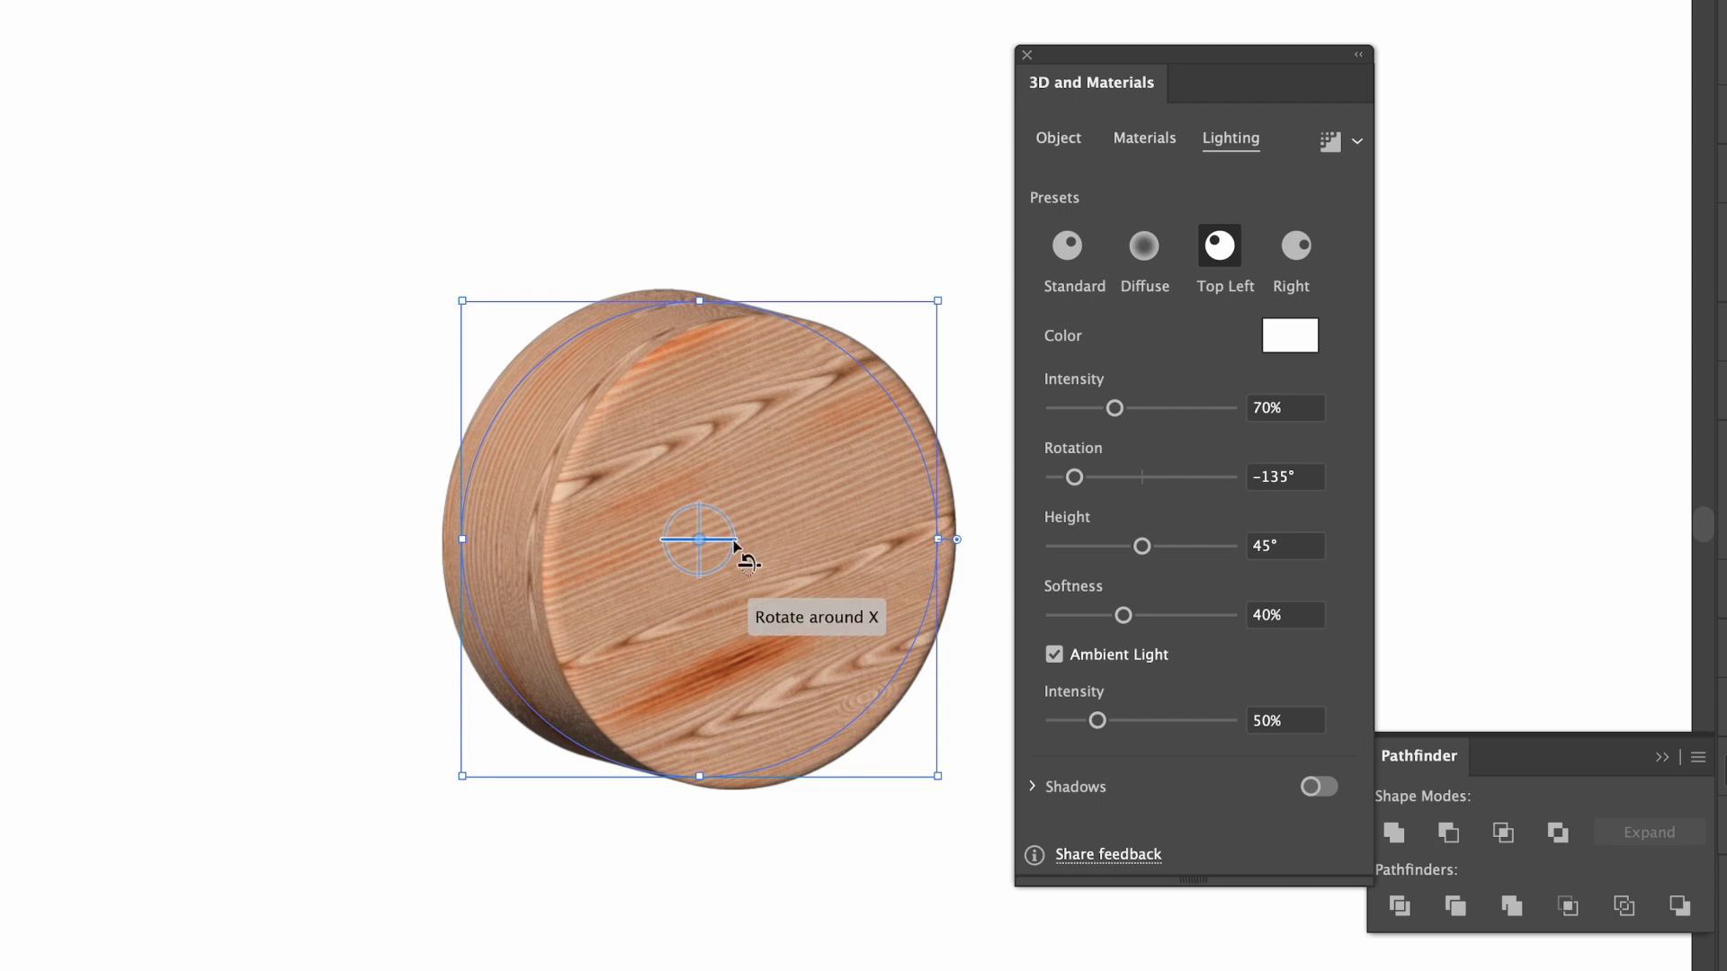
drag(725, 547, 756, 504)
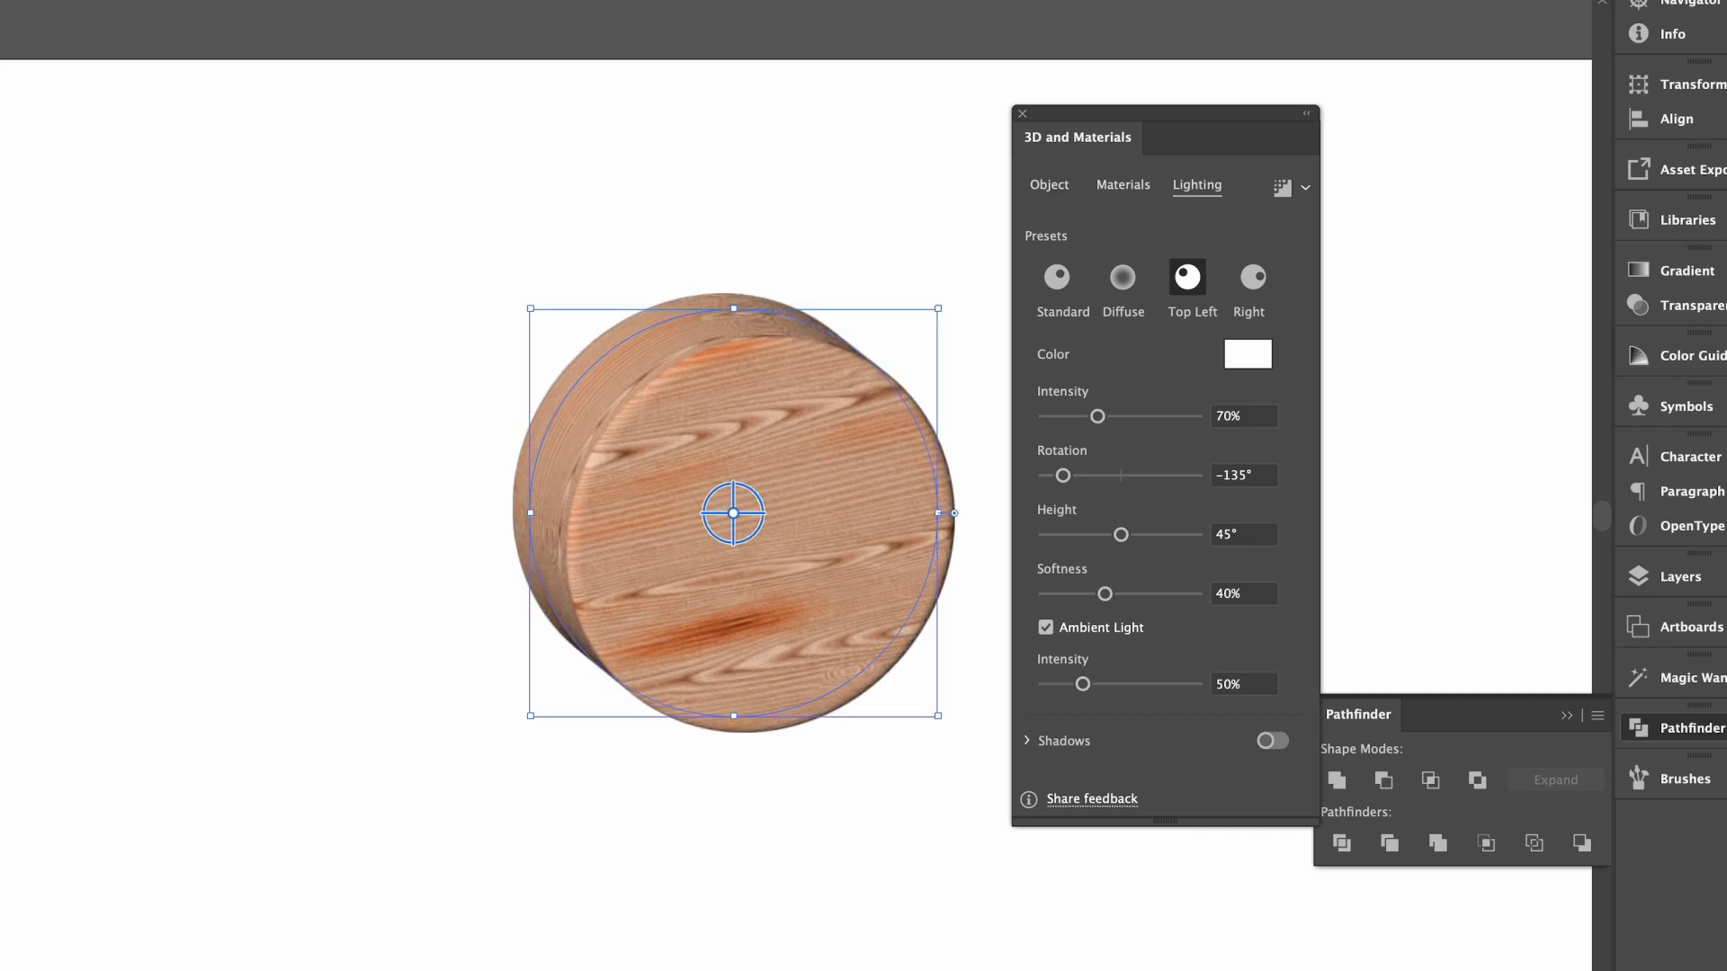
Duplicate the wooden disc to the lower right of the original and rotate the copy freely in 3D
click(1022, 115)
click(1014, 301)
key(ctrl+minus)
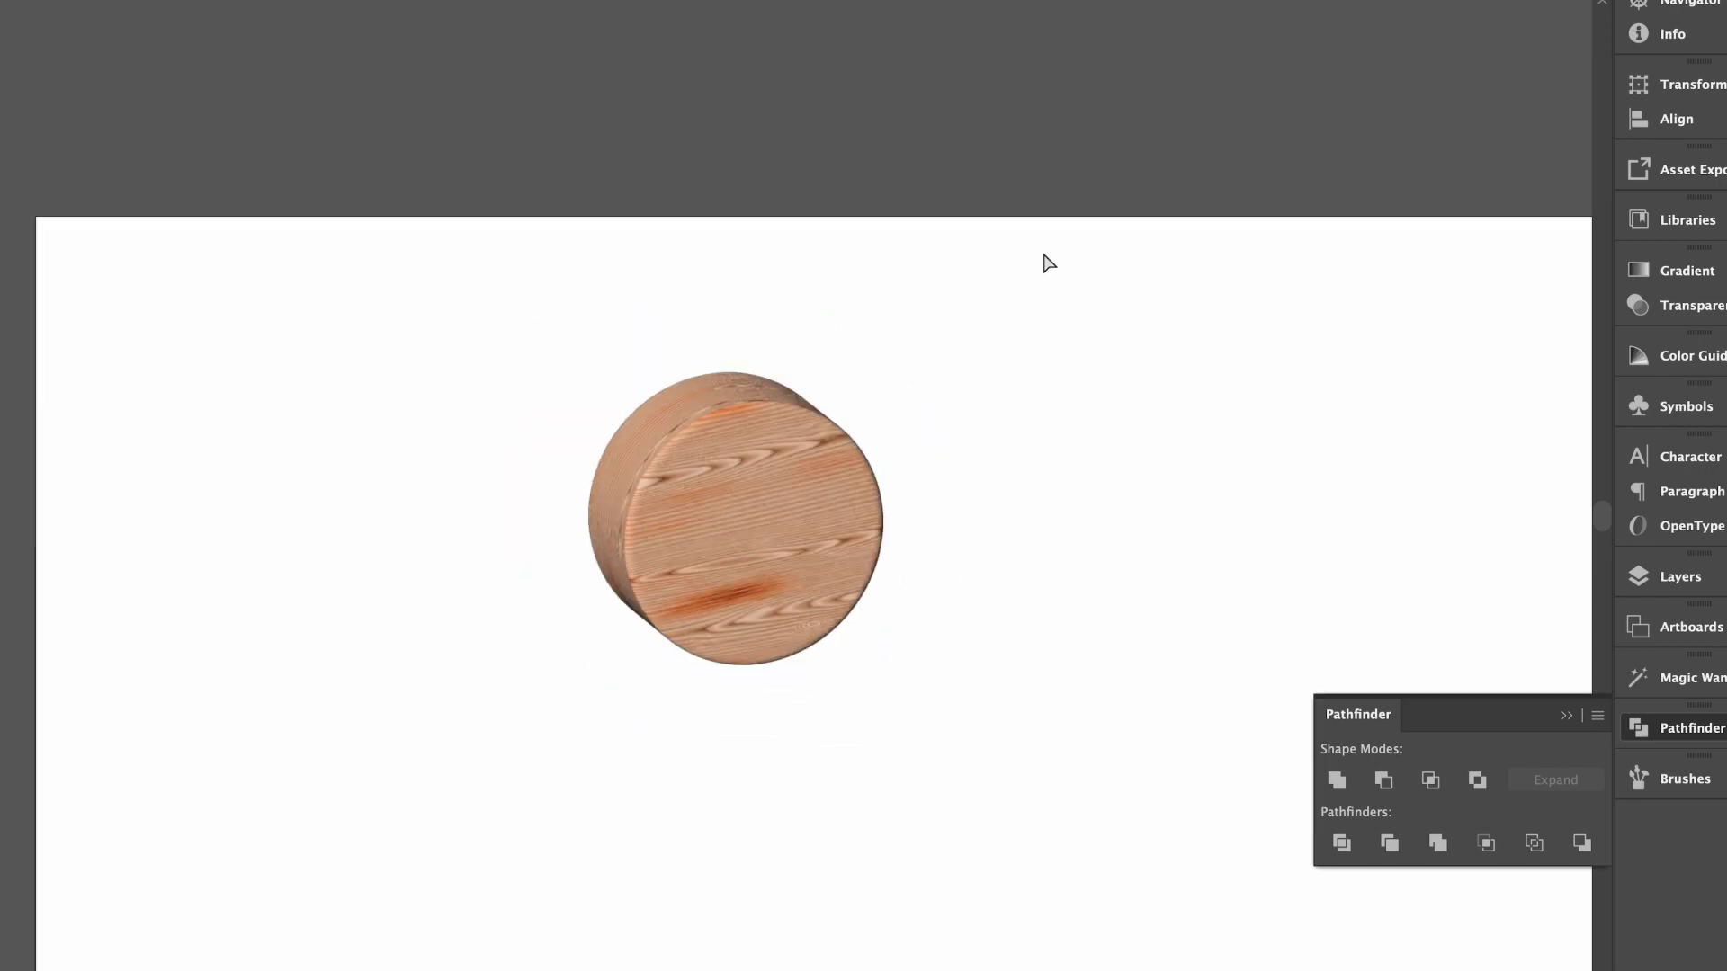
scroll(694, 470, down, 3)
drag(450, 241, 897, 602)
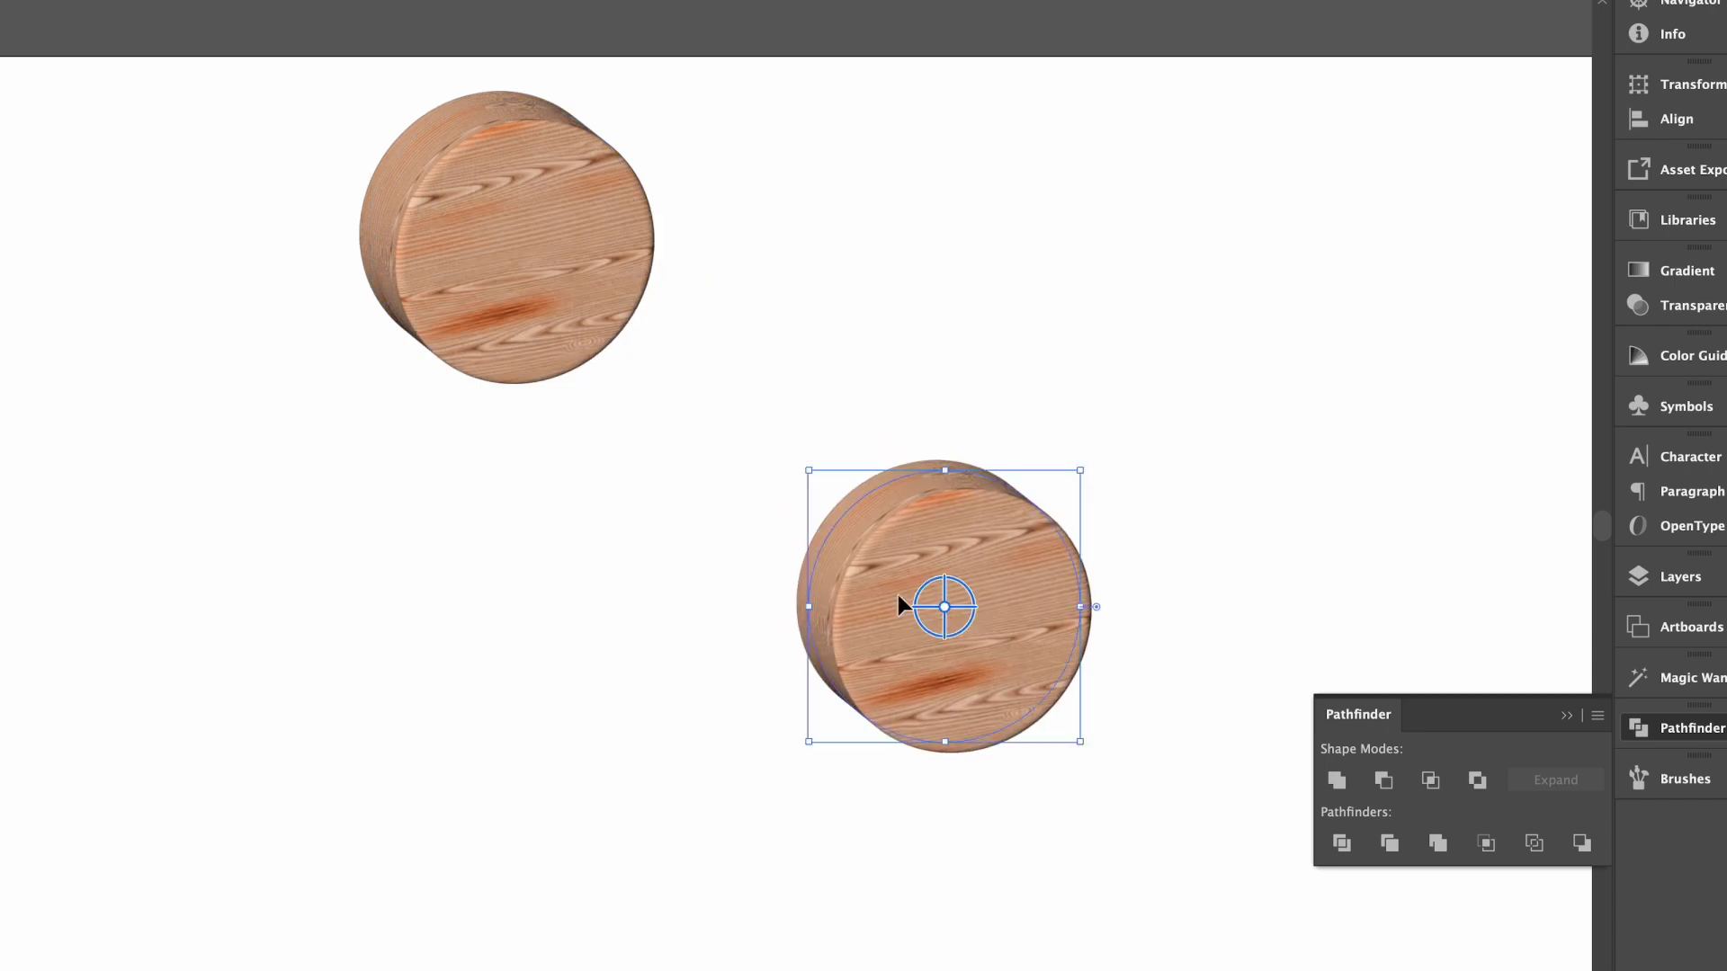
drag(944, 605, 531, 837)
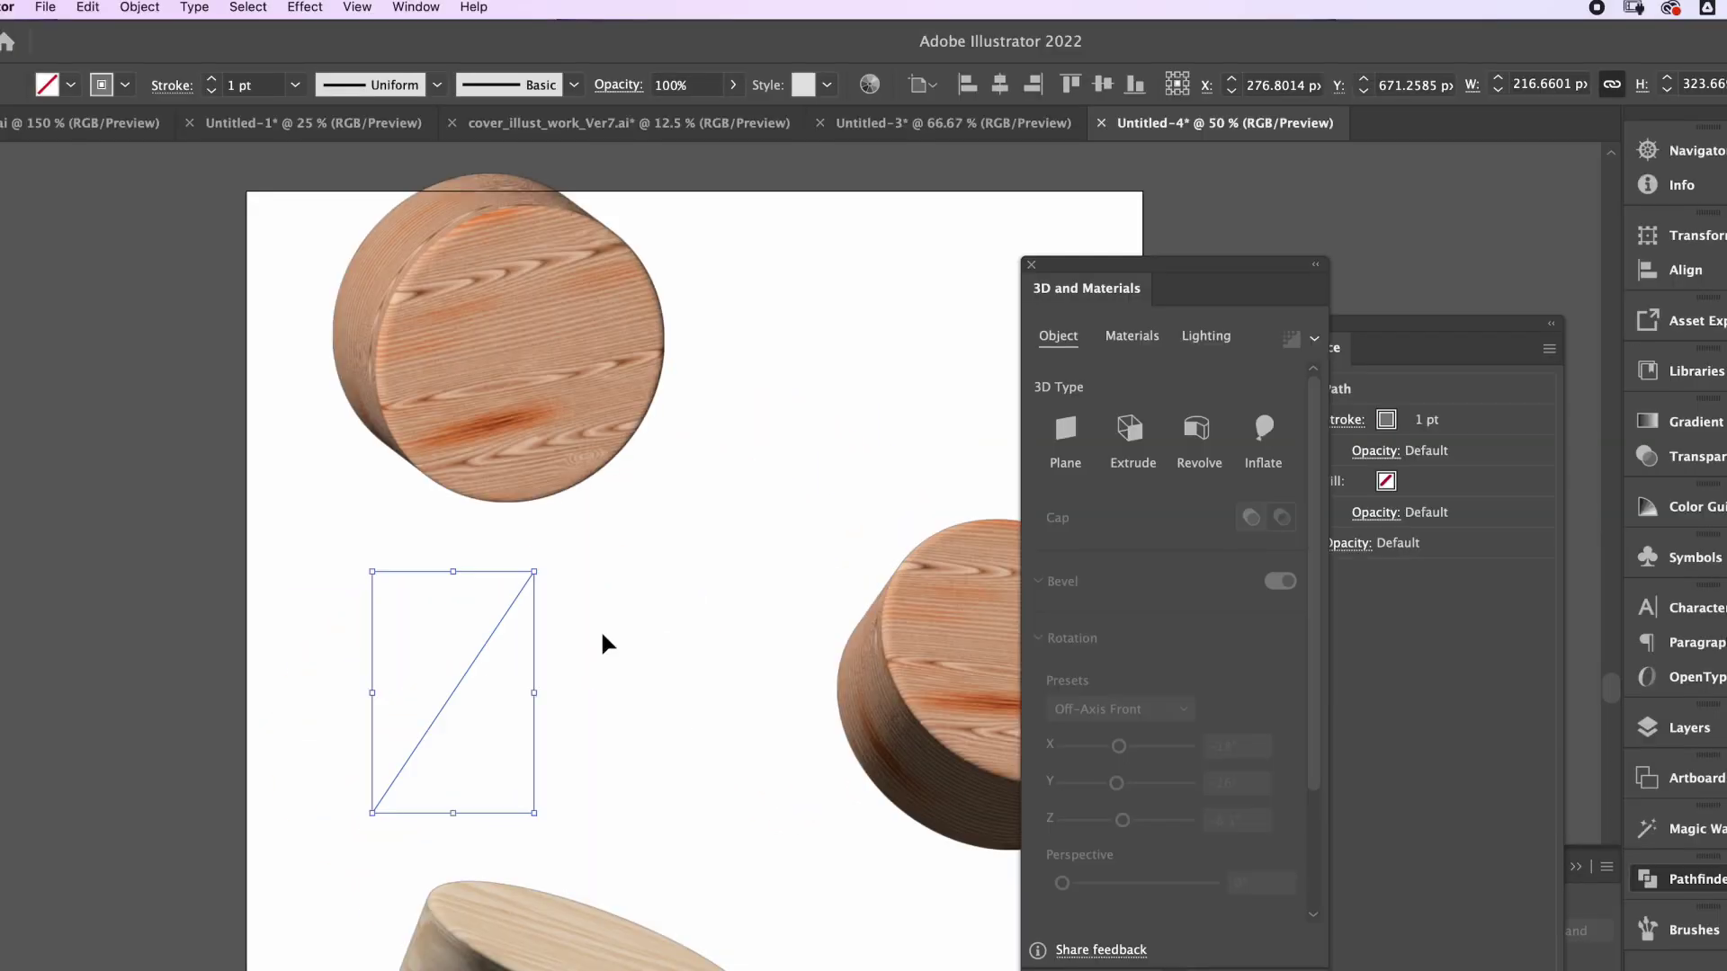
Delete the vertical edge of the triangle path, leaving an open profile of the diagonal and the base
key(a)
key(Delete)
click(504, 756)
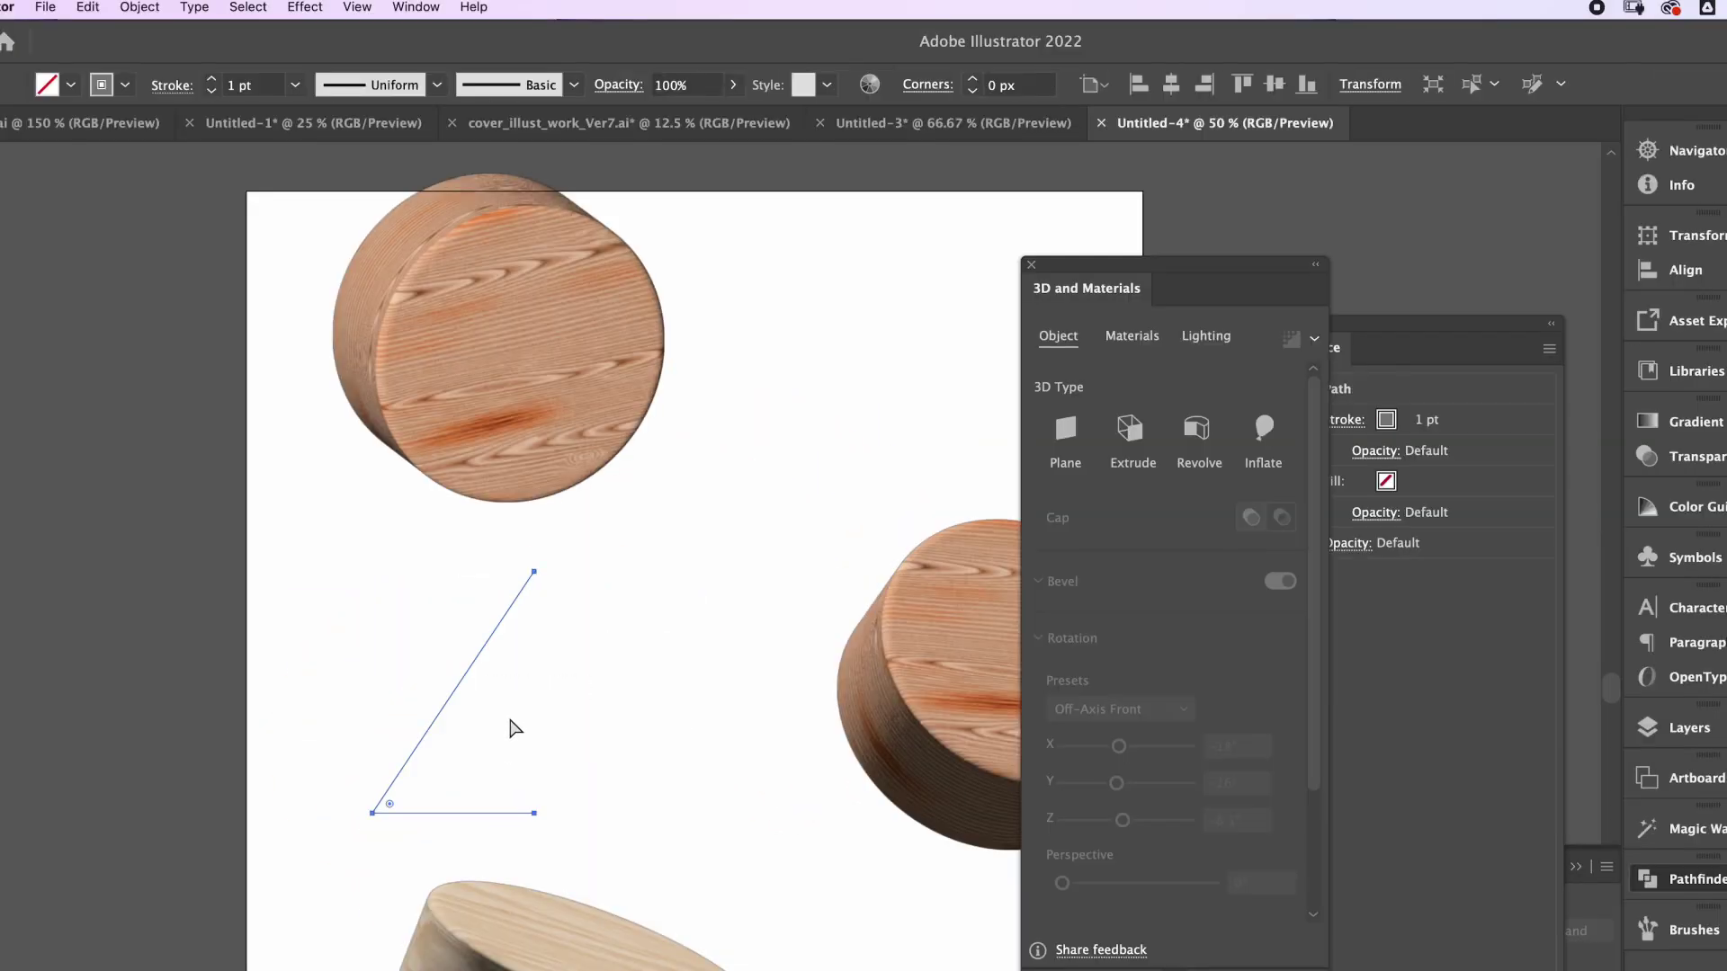
click(421, 738)
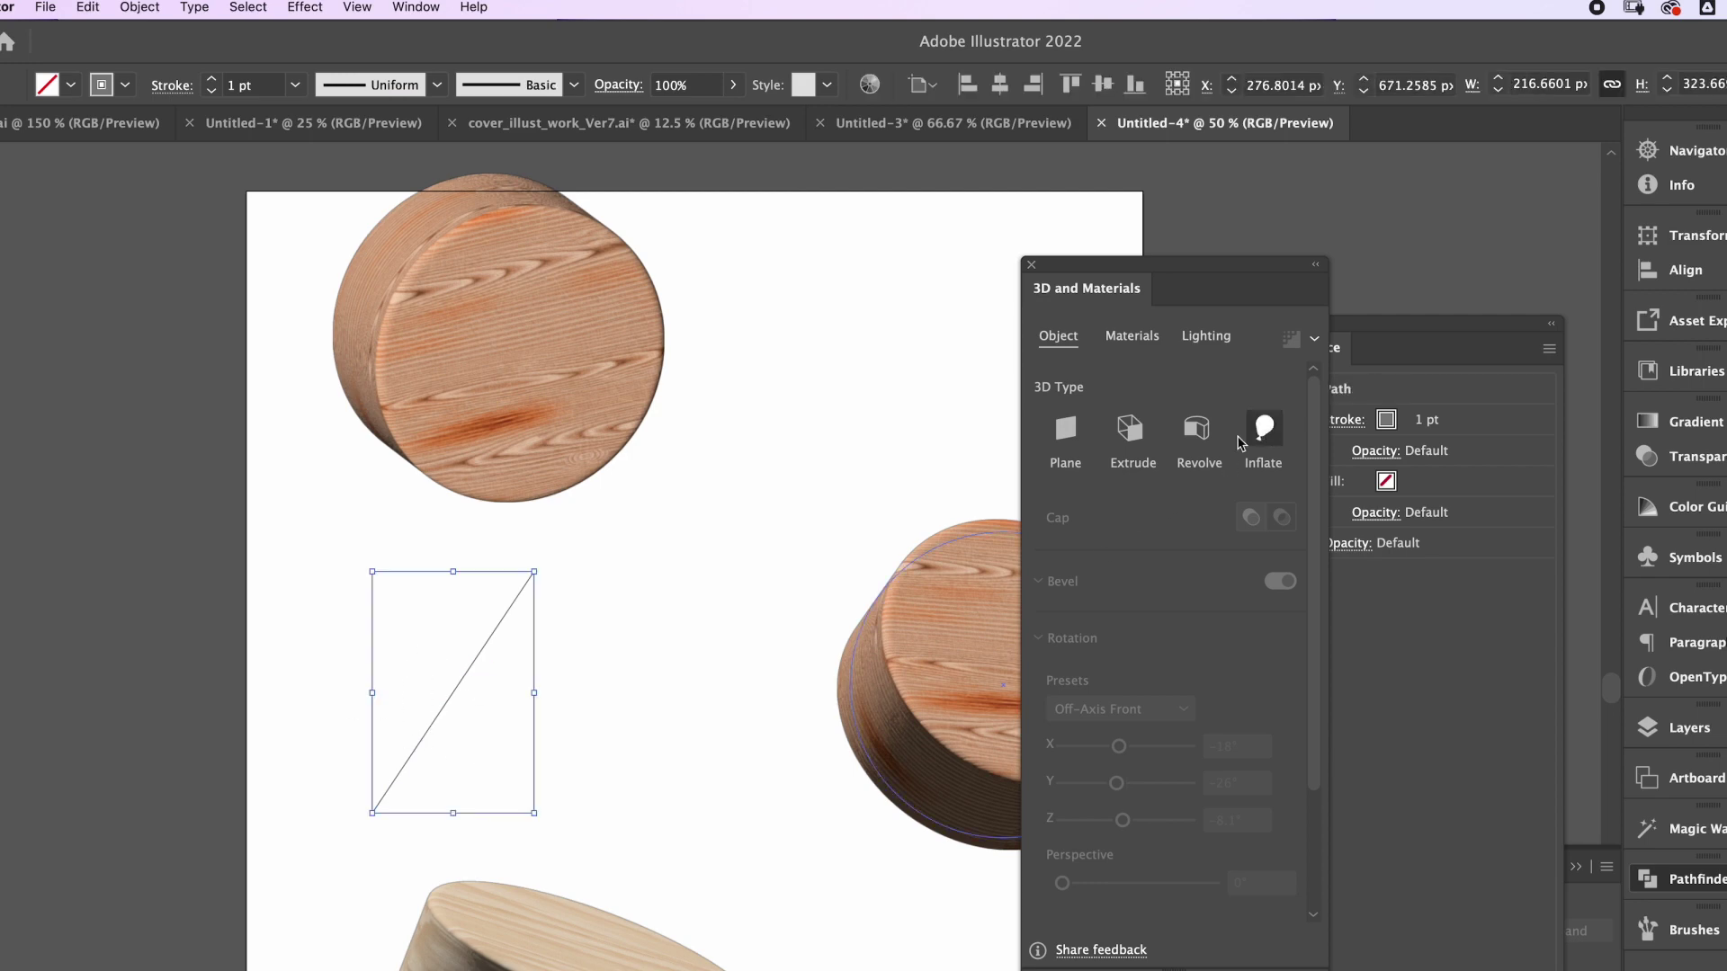
Revolve the open profile 360° with the offset direction from Right Edge to form a cone
click(1196, 429)
key(a)
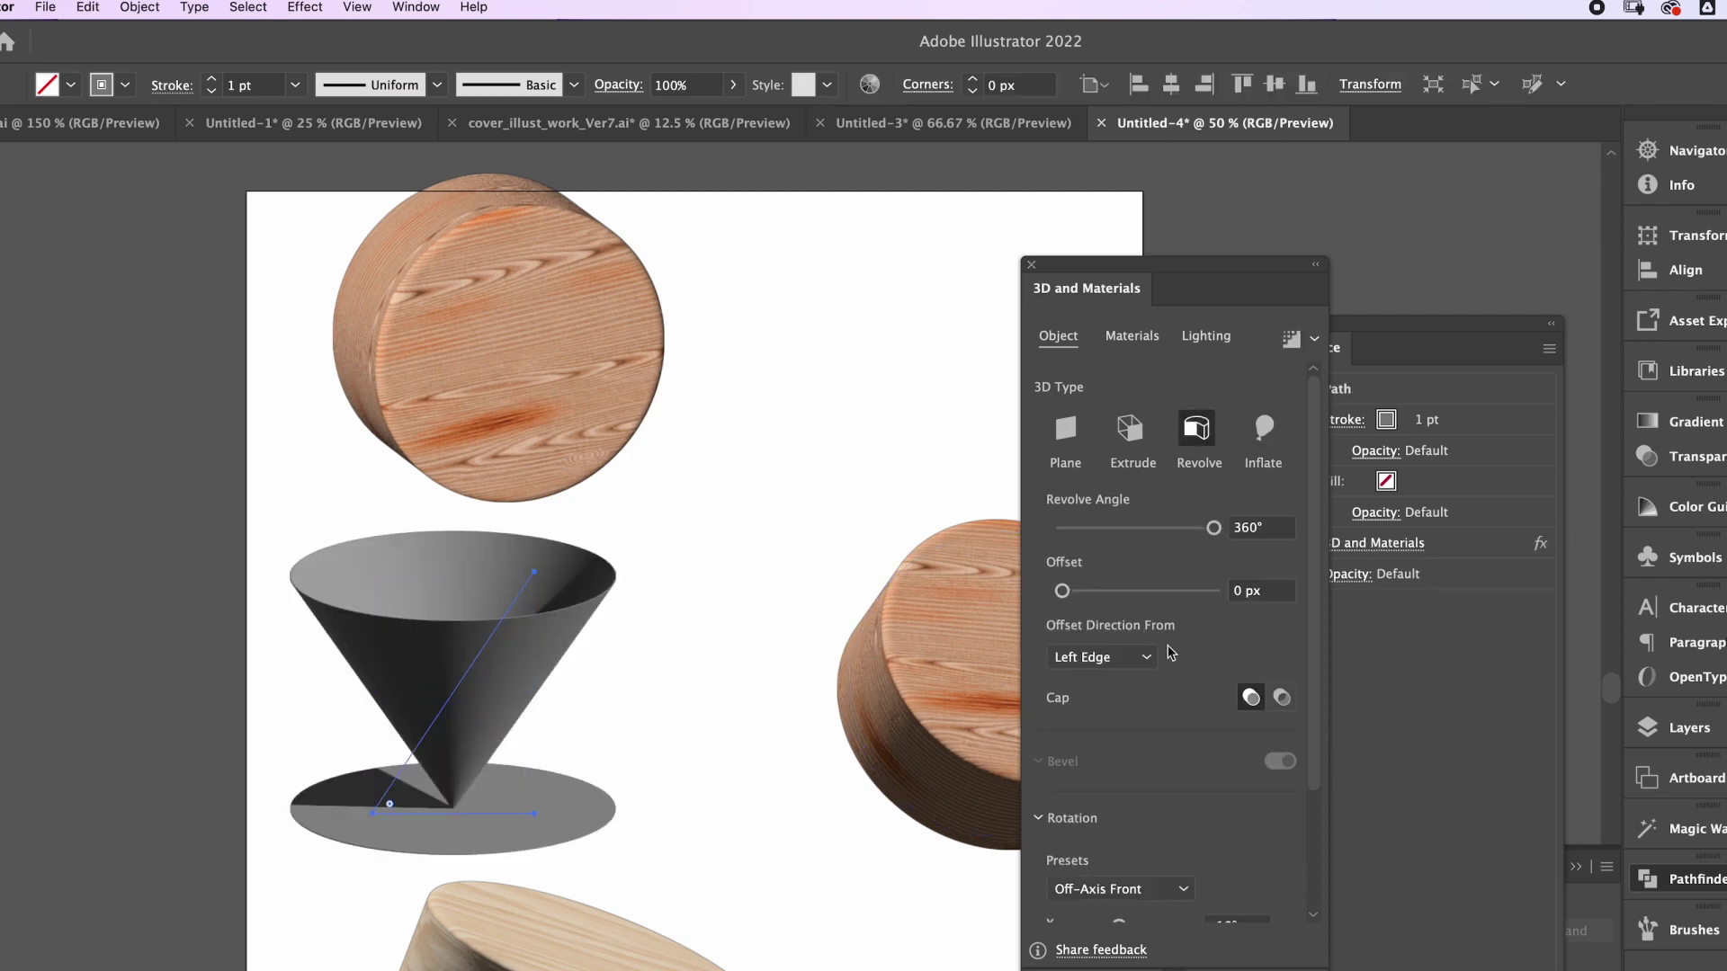
click(1156, 662)
click(1117, 710)
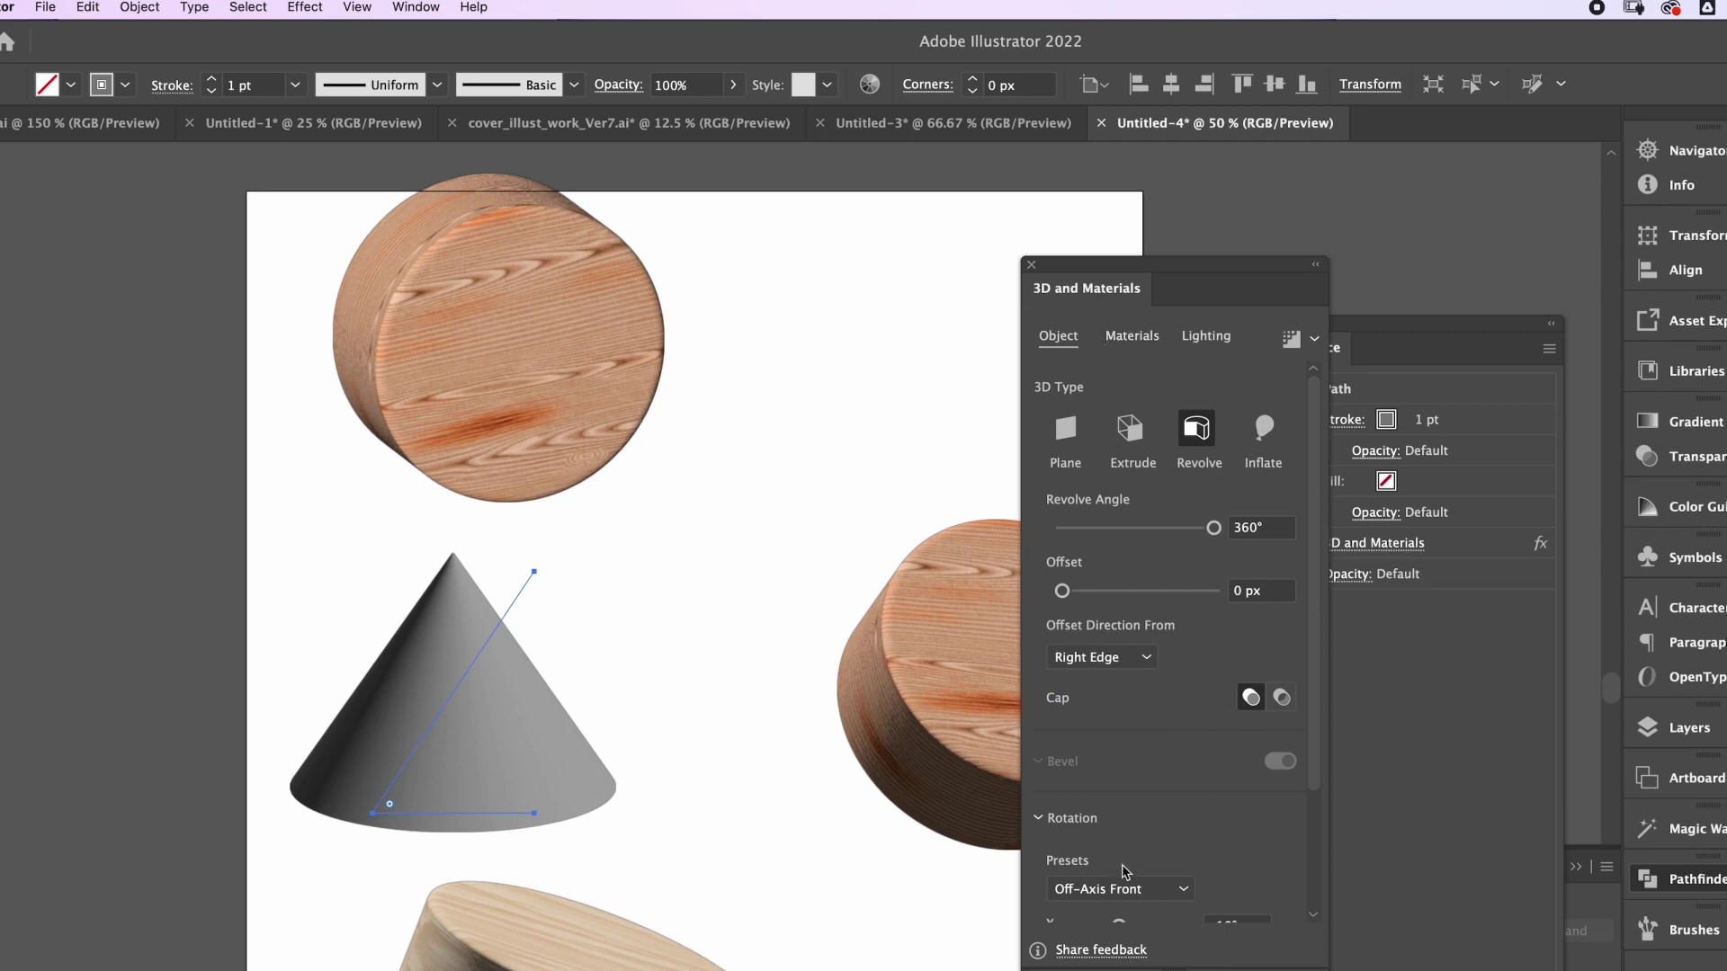
Set the cone's X rotation to 18° and move the cone to the right on the artboard
scroll(1126, 786, down, 3)
click(1145, 771)
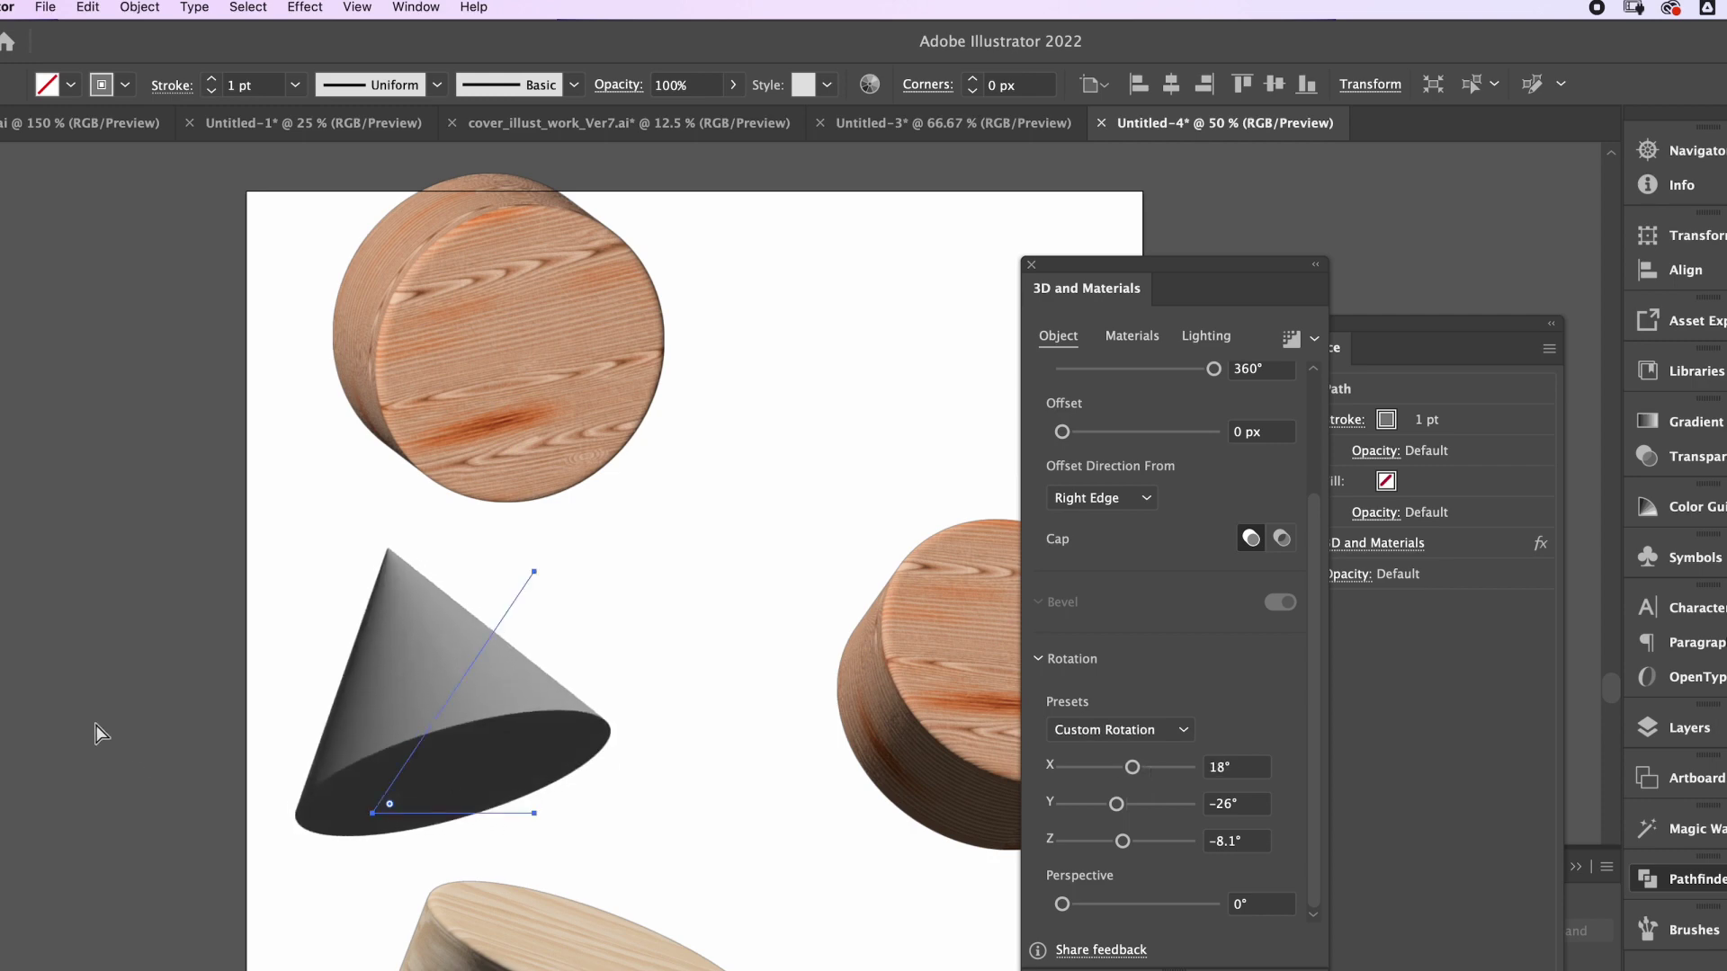
scroll(711, 733, down, 1)
scroll(542, 654, up, 3)
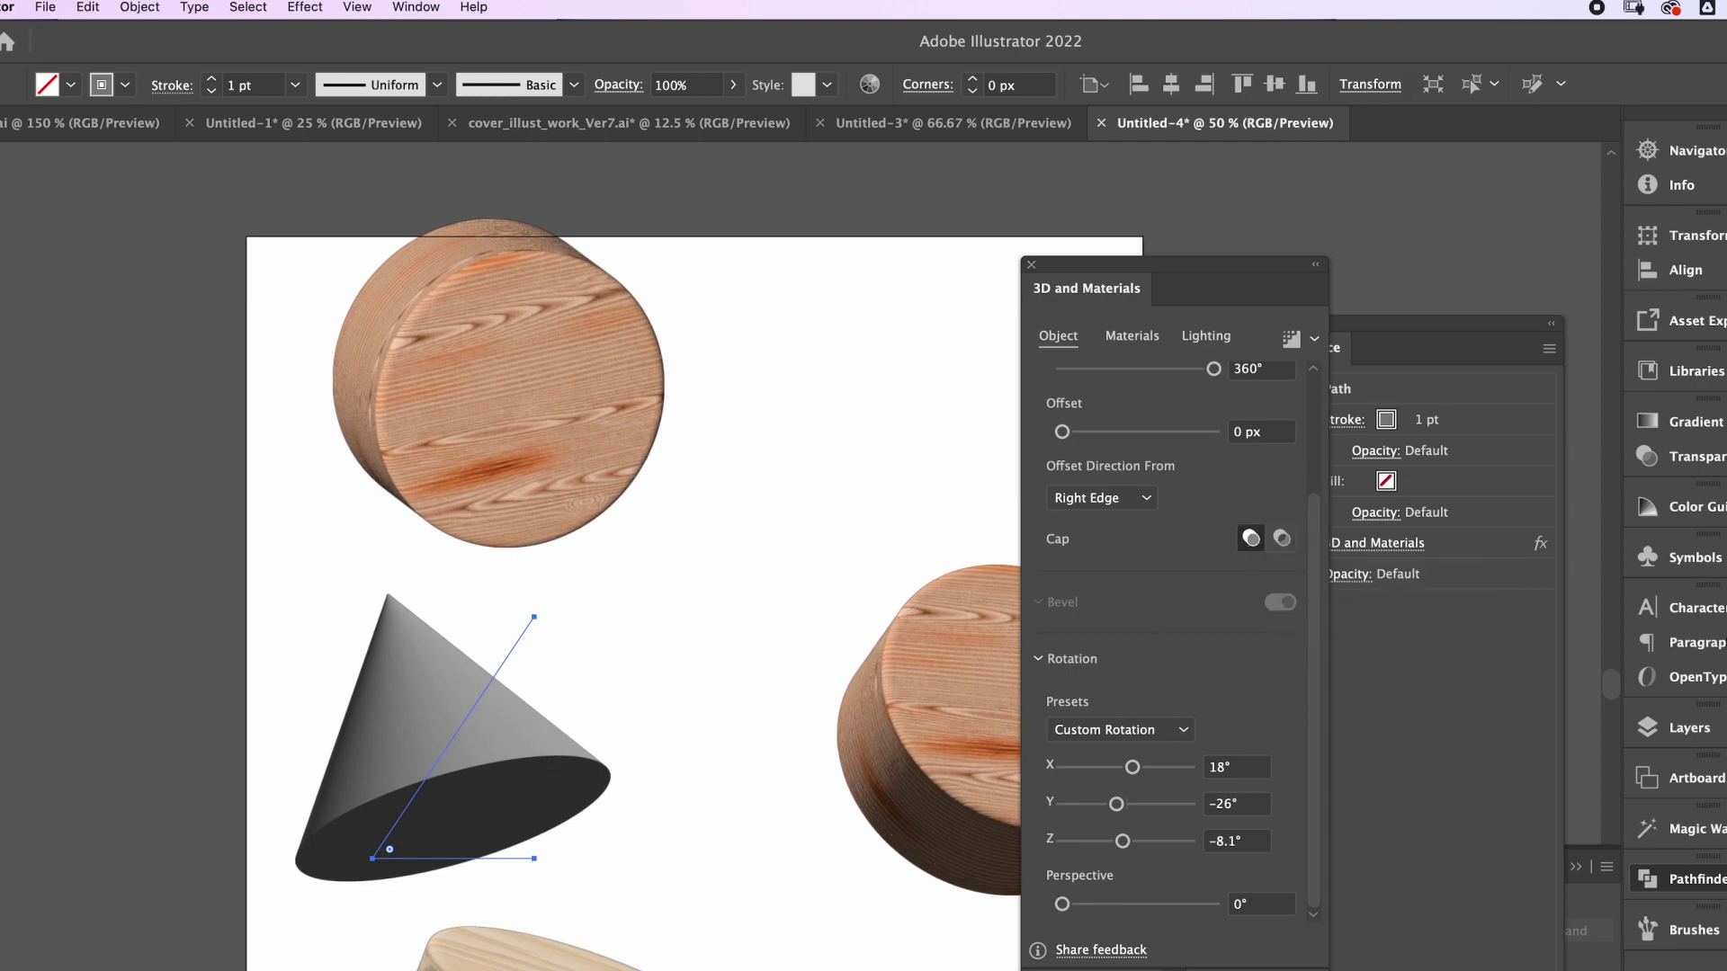
drag(383, 656, 509, 647)
Try the Cork Natural material on the cone, and apply Painted Wood Parquet Cube
click(1133, 342)
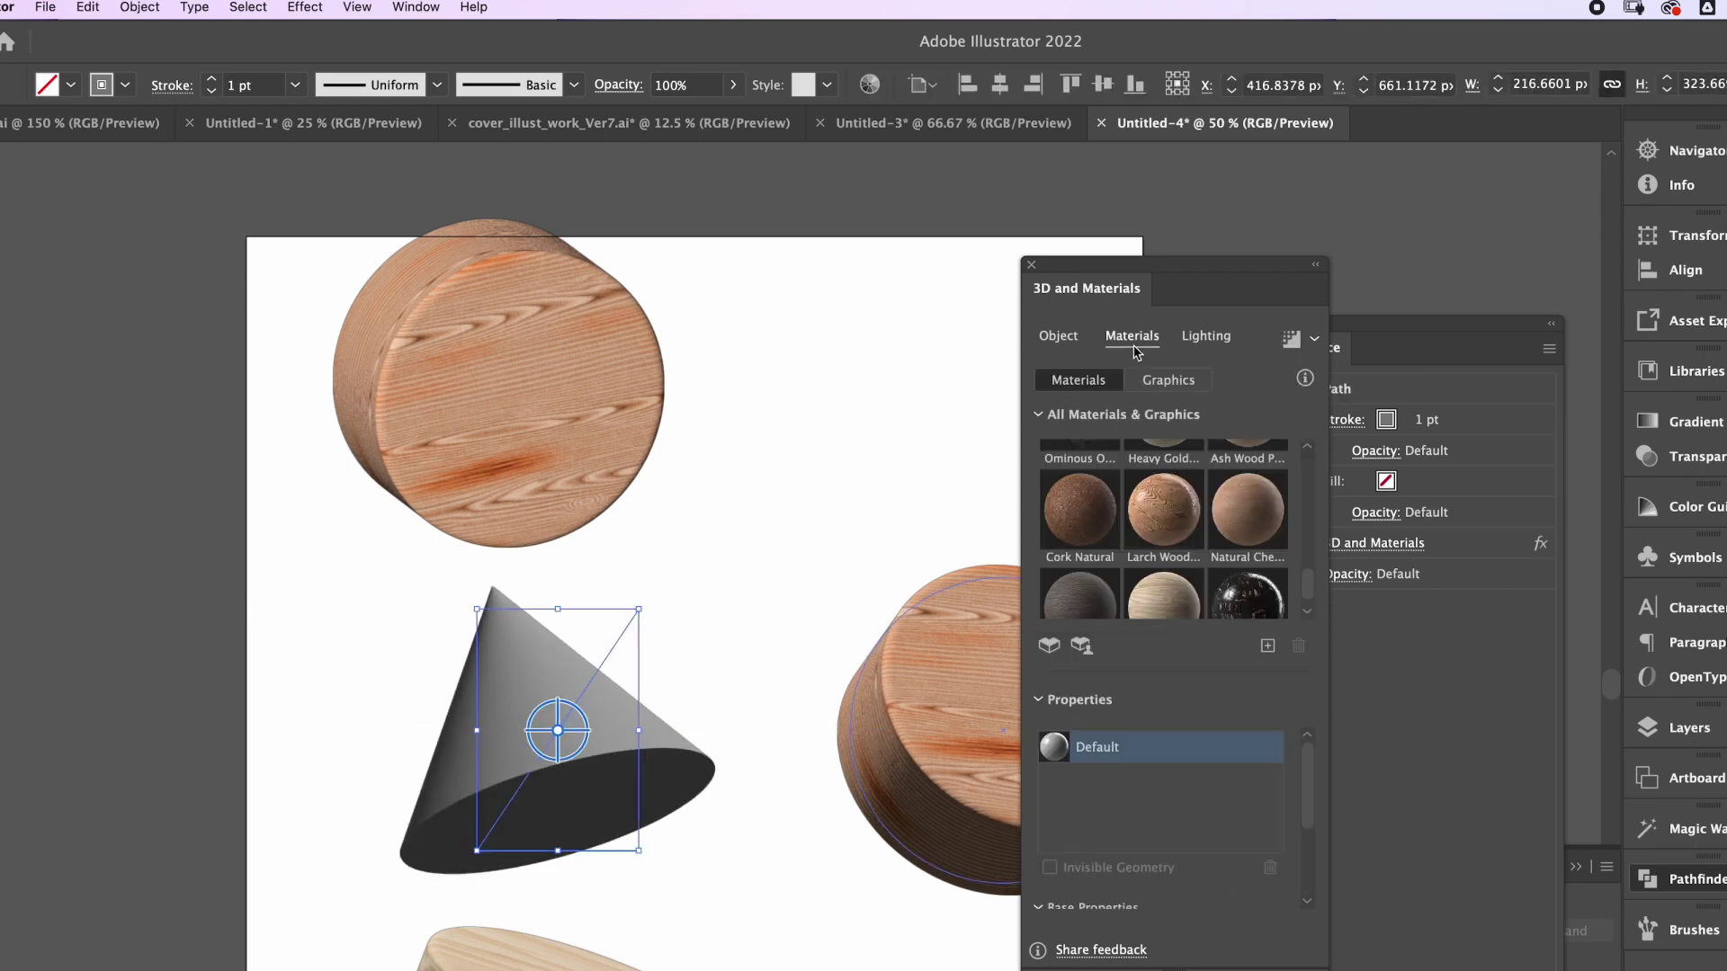
click(1096, 534)
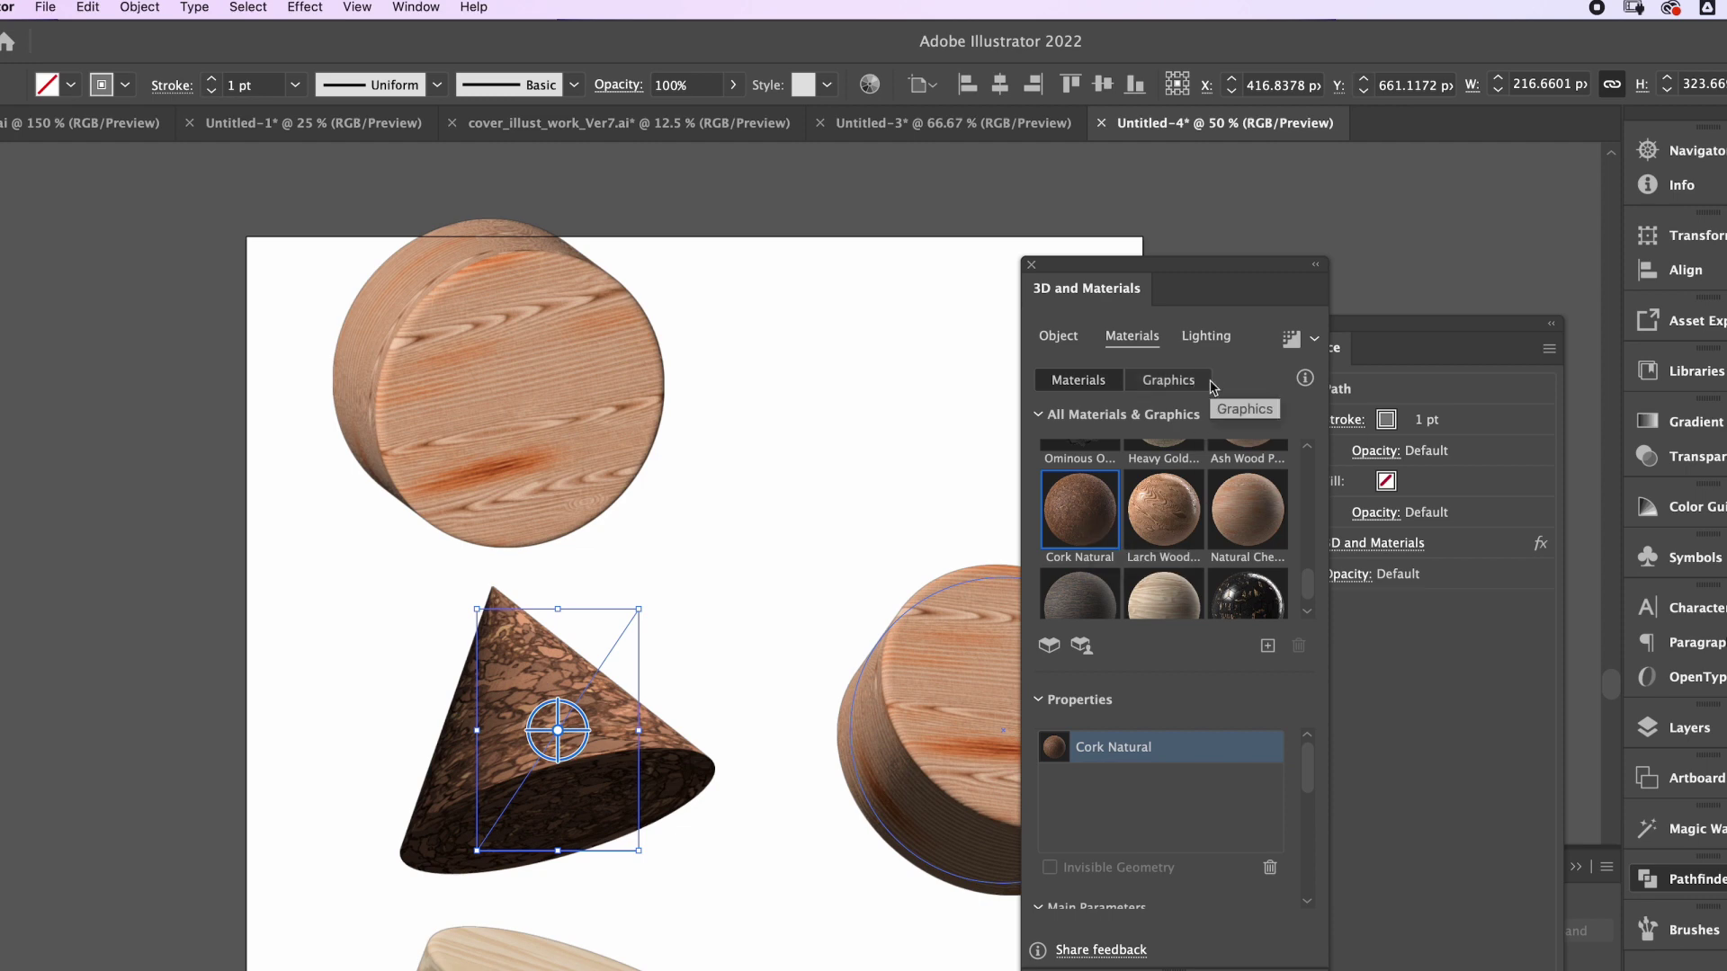
scroll(1308, 594, up, 2)
scroll(1308, 605, down, 3)
click(1261, 580)
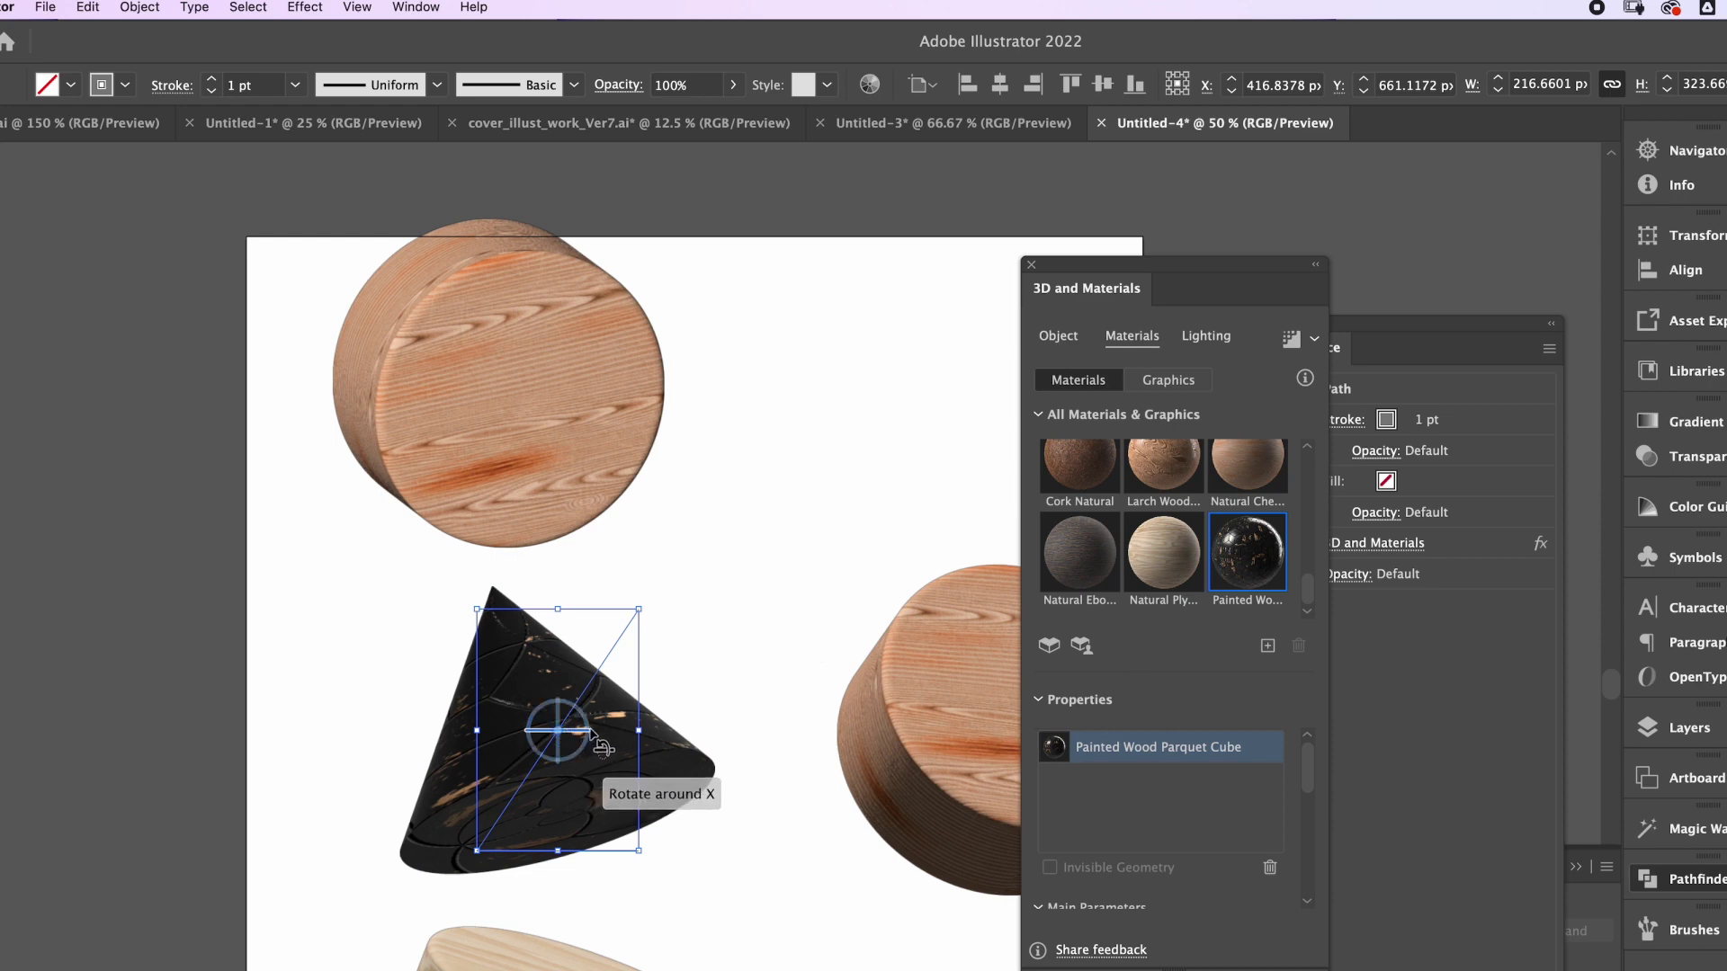
Narrow the cone's profile to about 176 px wide and display its 3D object settings
drag(641, 733, 609, 731)
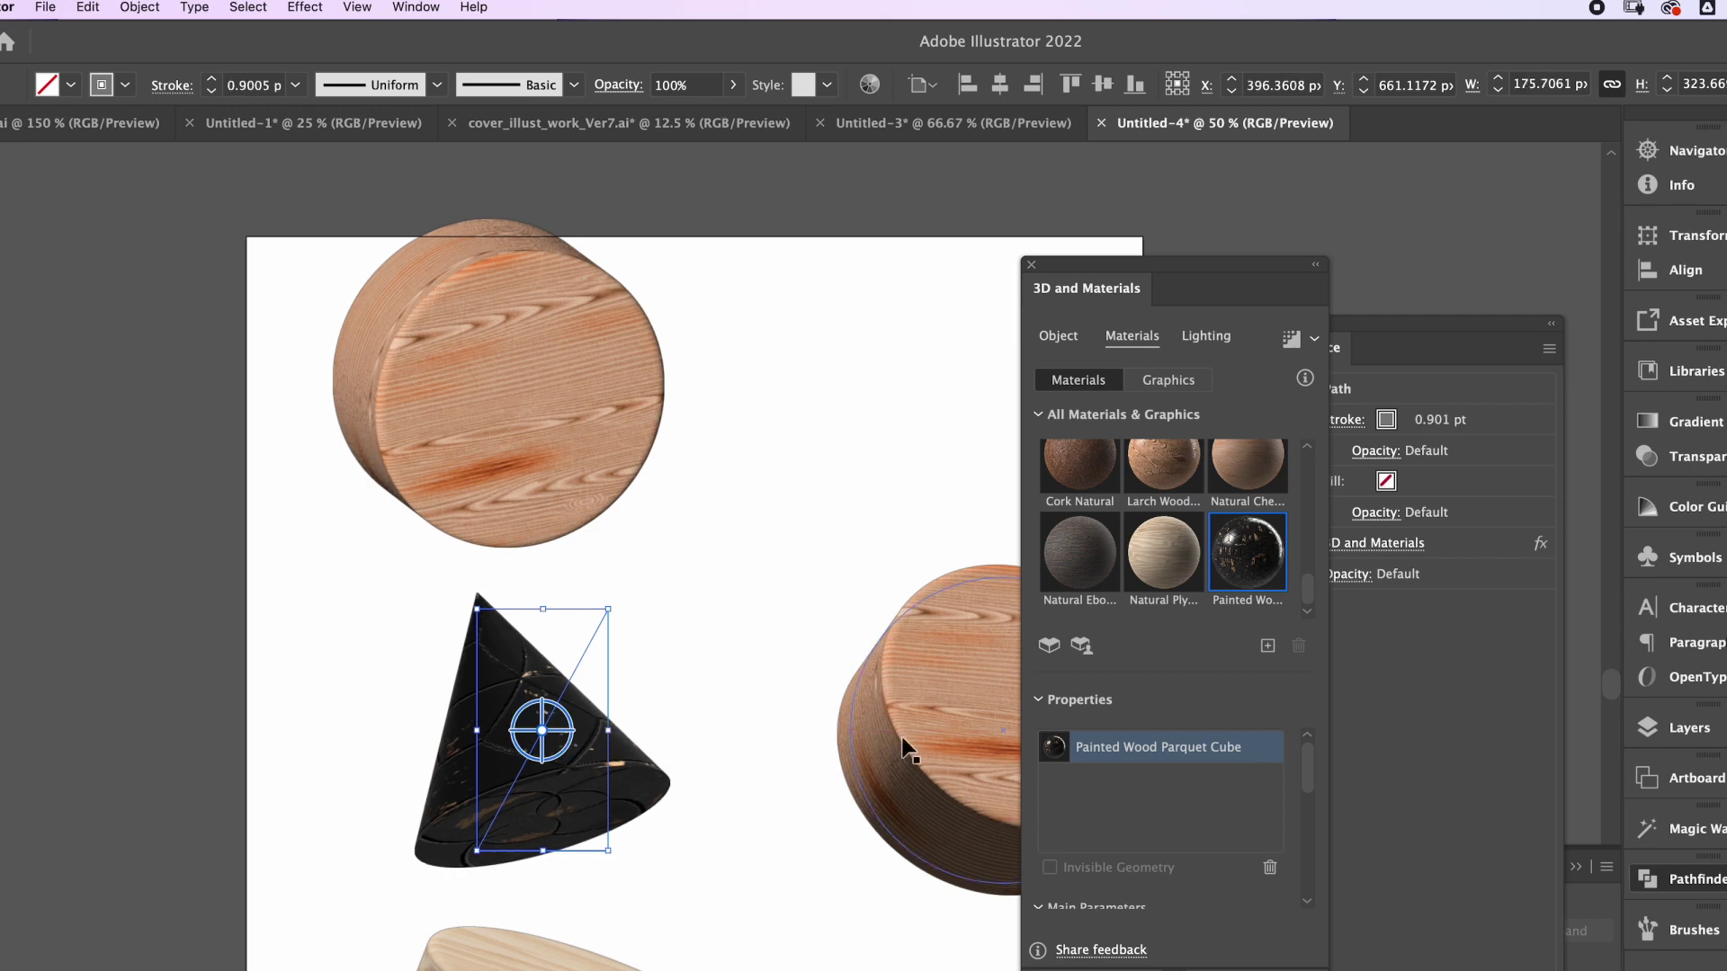
click(1059, 337)
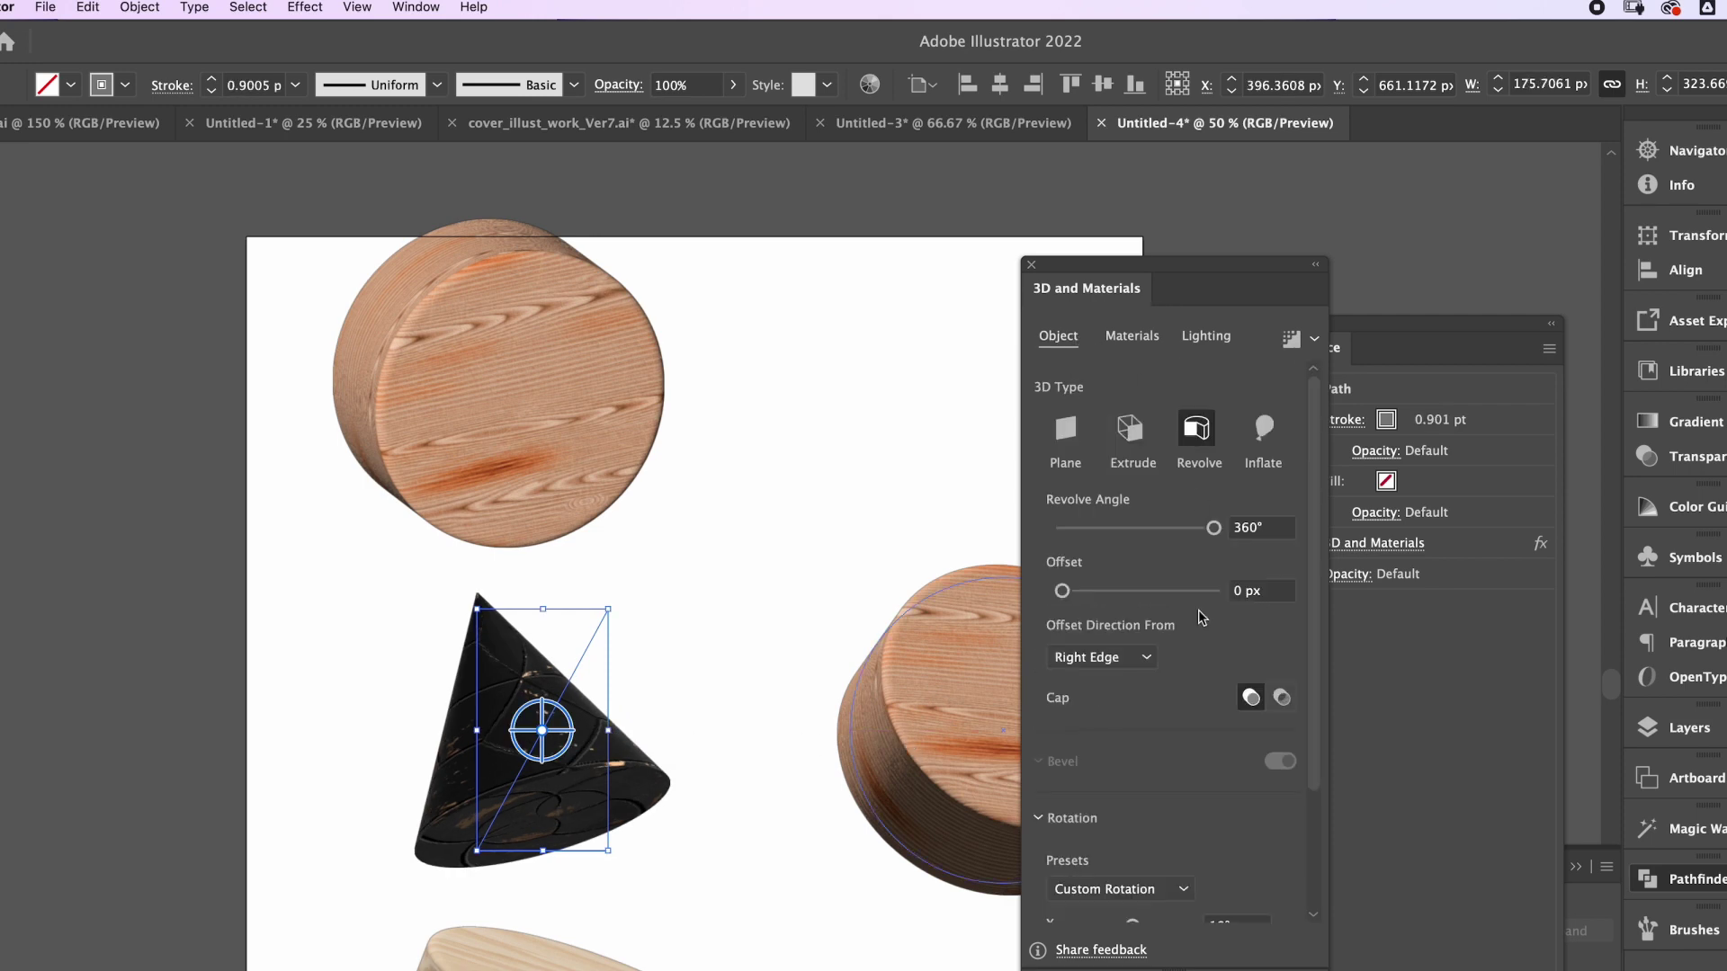
scroll(1165, 675, down, 3)
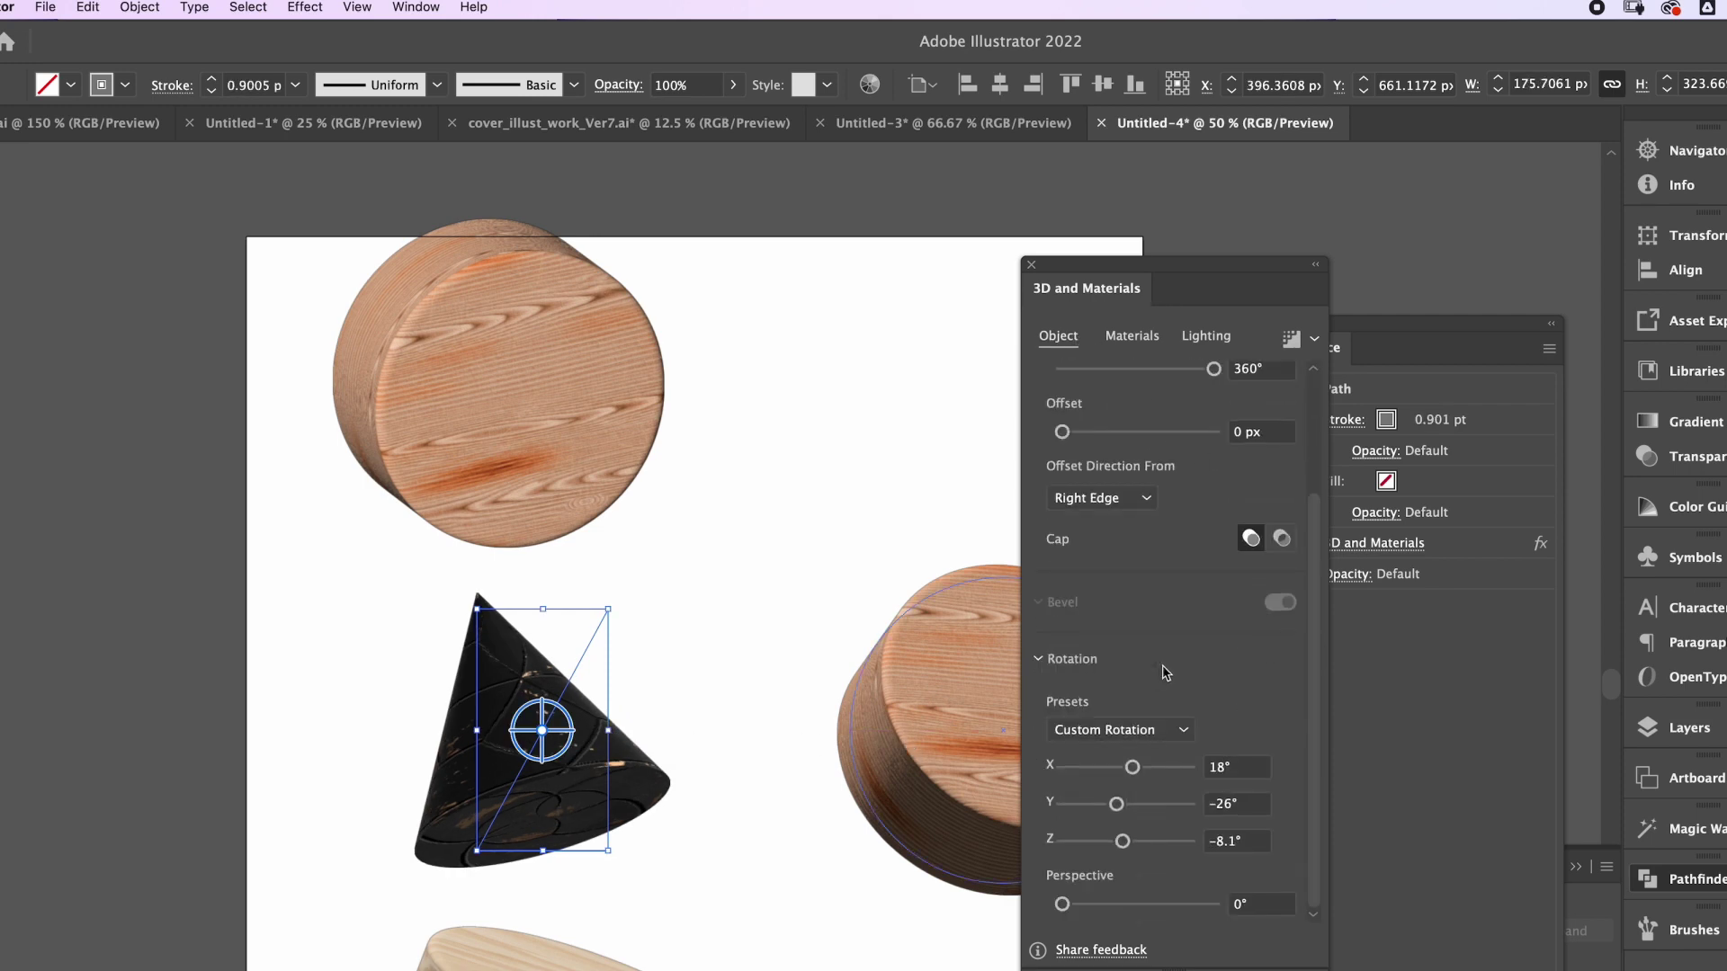
scroll(1166, 675, up, 3)
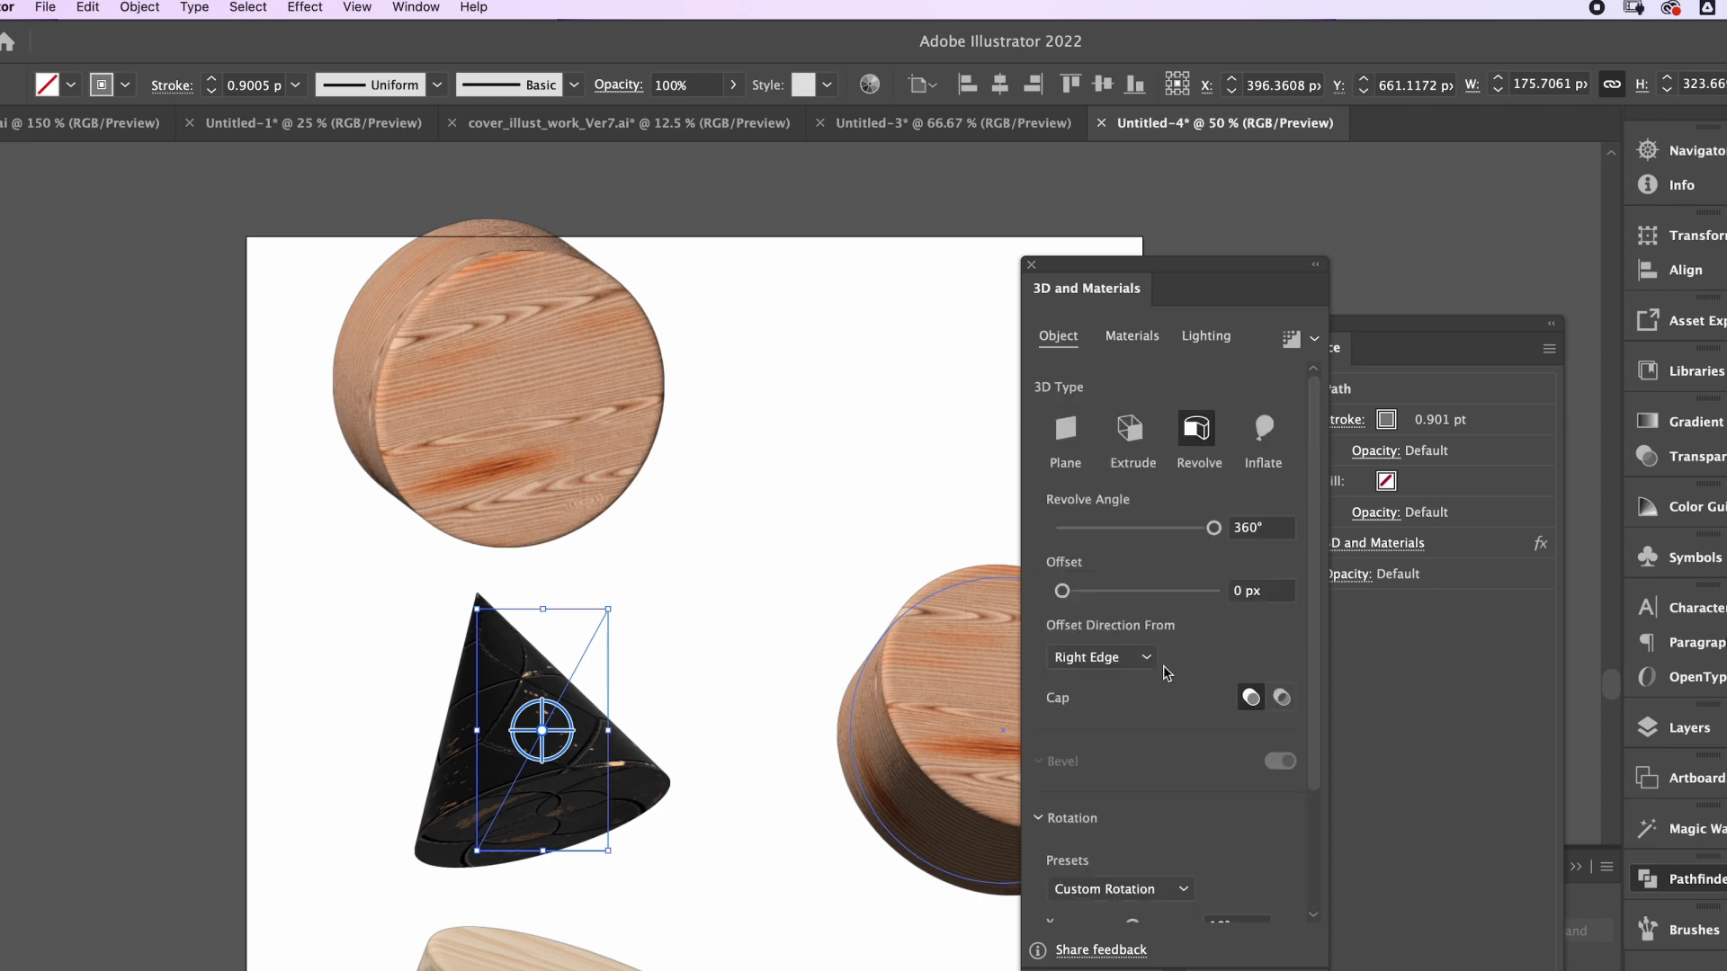
Revolve the rounded triangle 360° with the offset direction from Left Edge, and tilt the hollow shape to expose more of its opening
click(737, 627)
key(ctrl+z)
key(ctrl+equal)
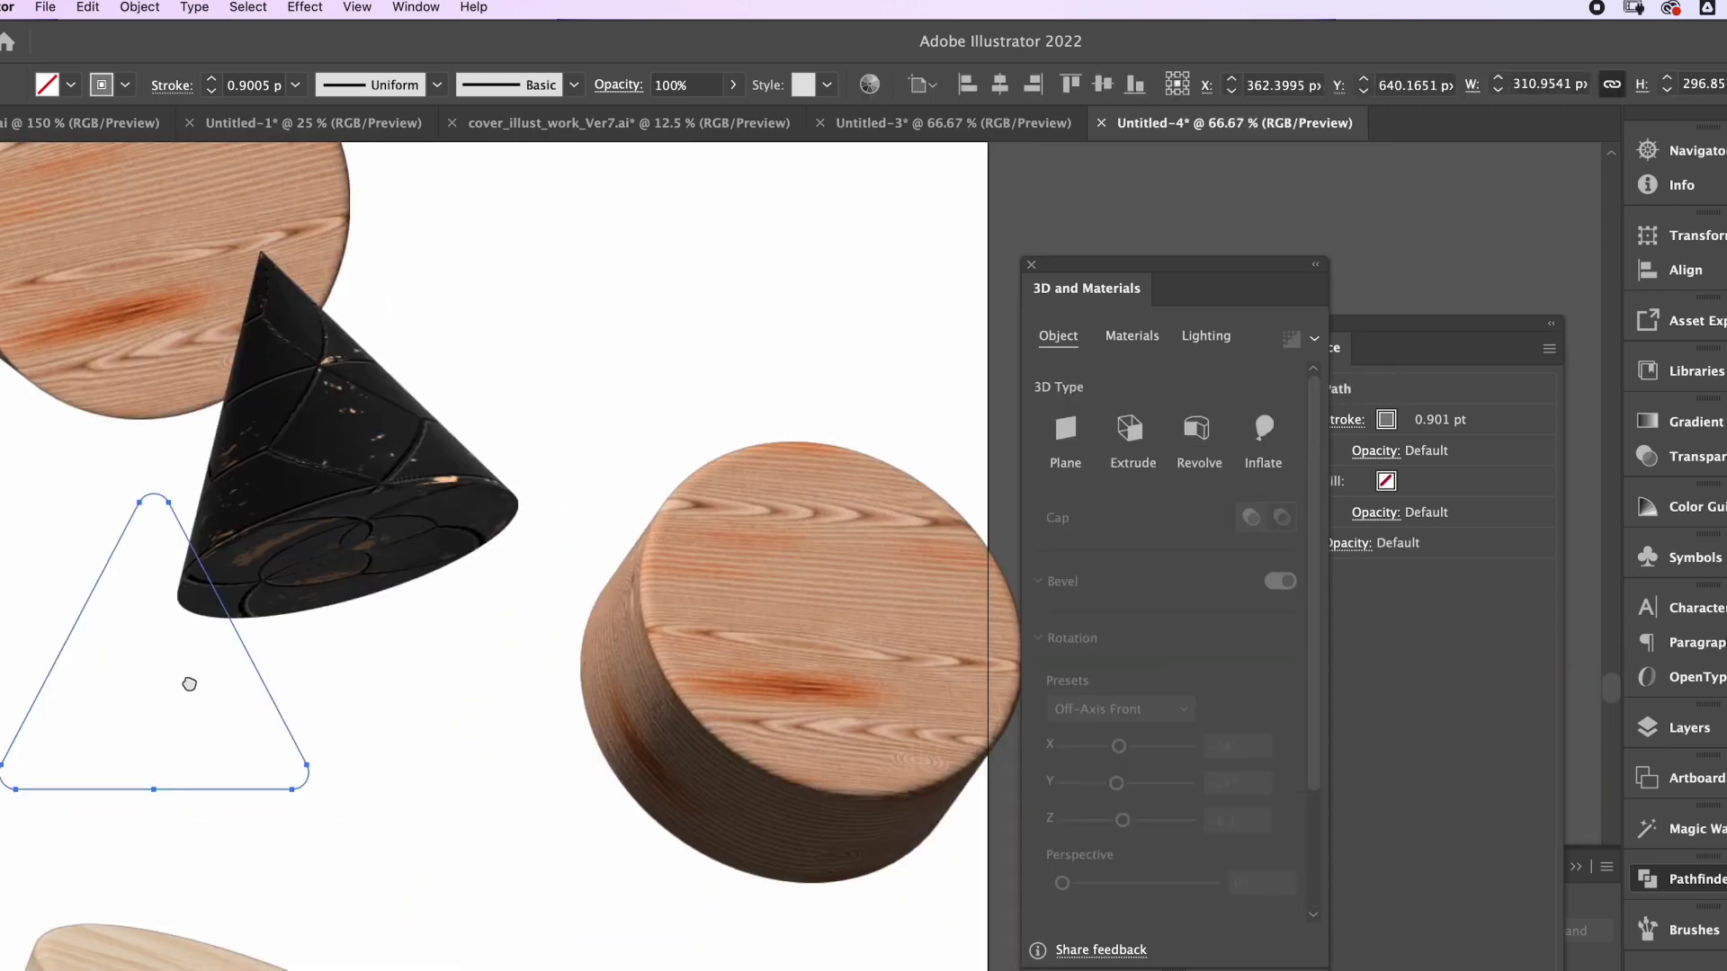
scroll(540, 630, left, 5)
click(1197, 431)
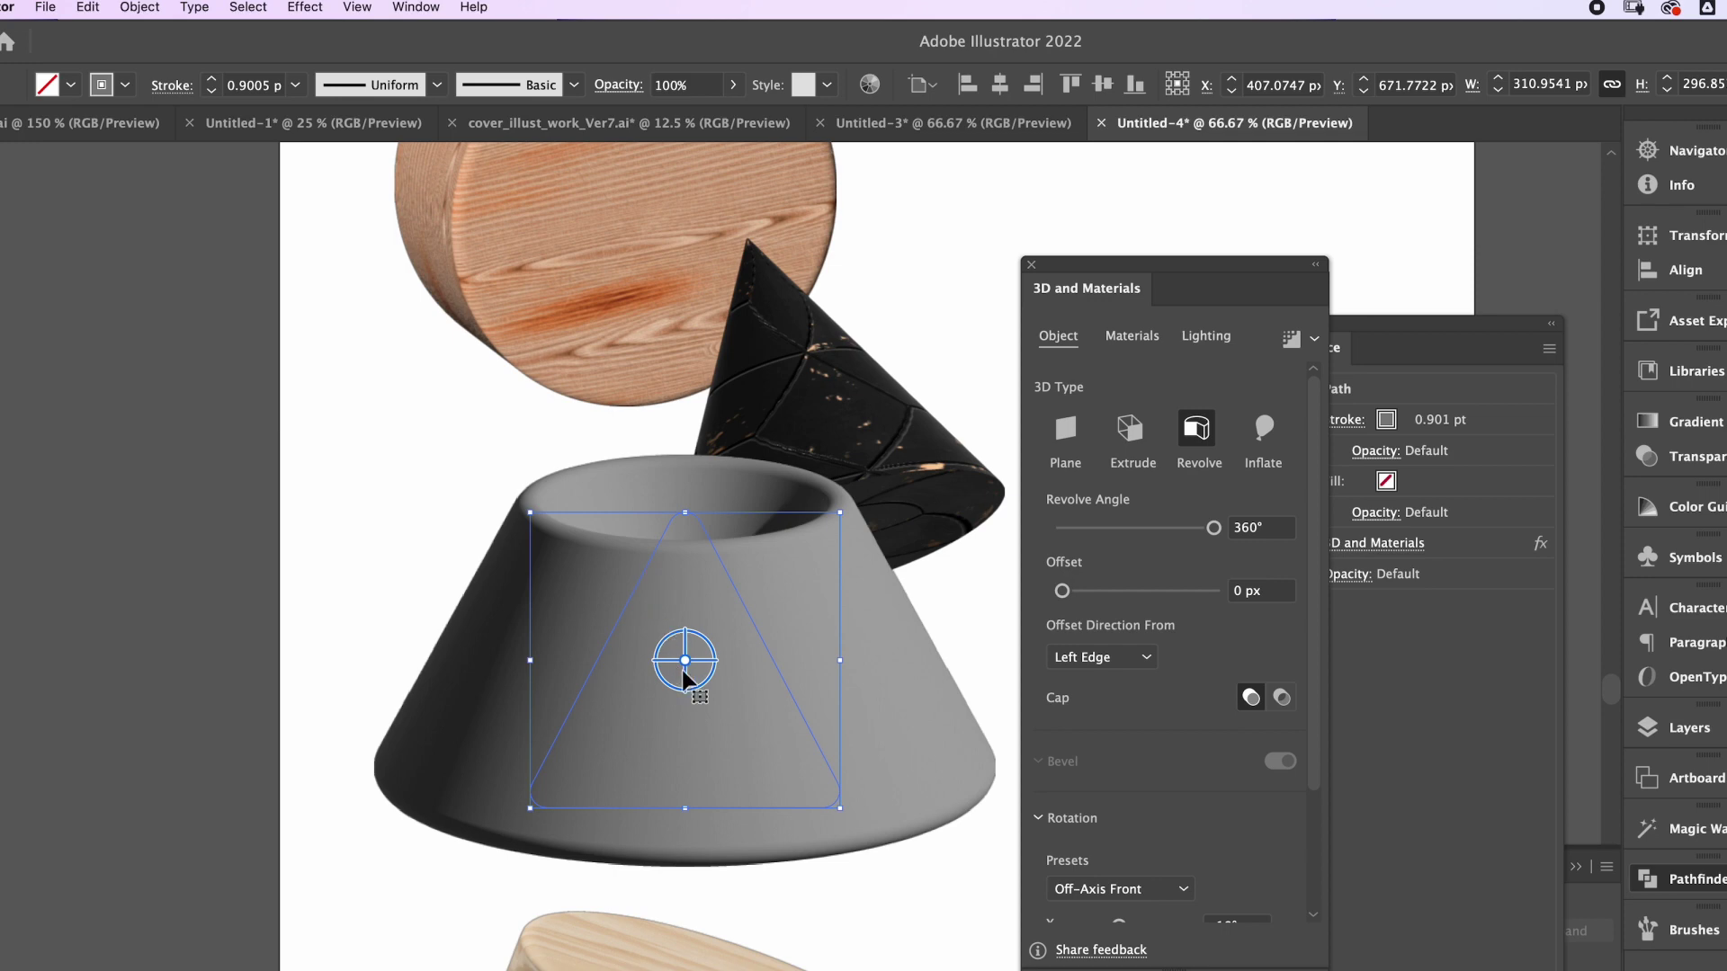
drag(713, 648, 726, 686)
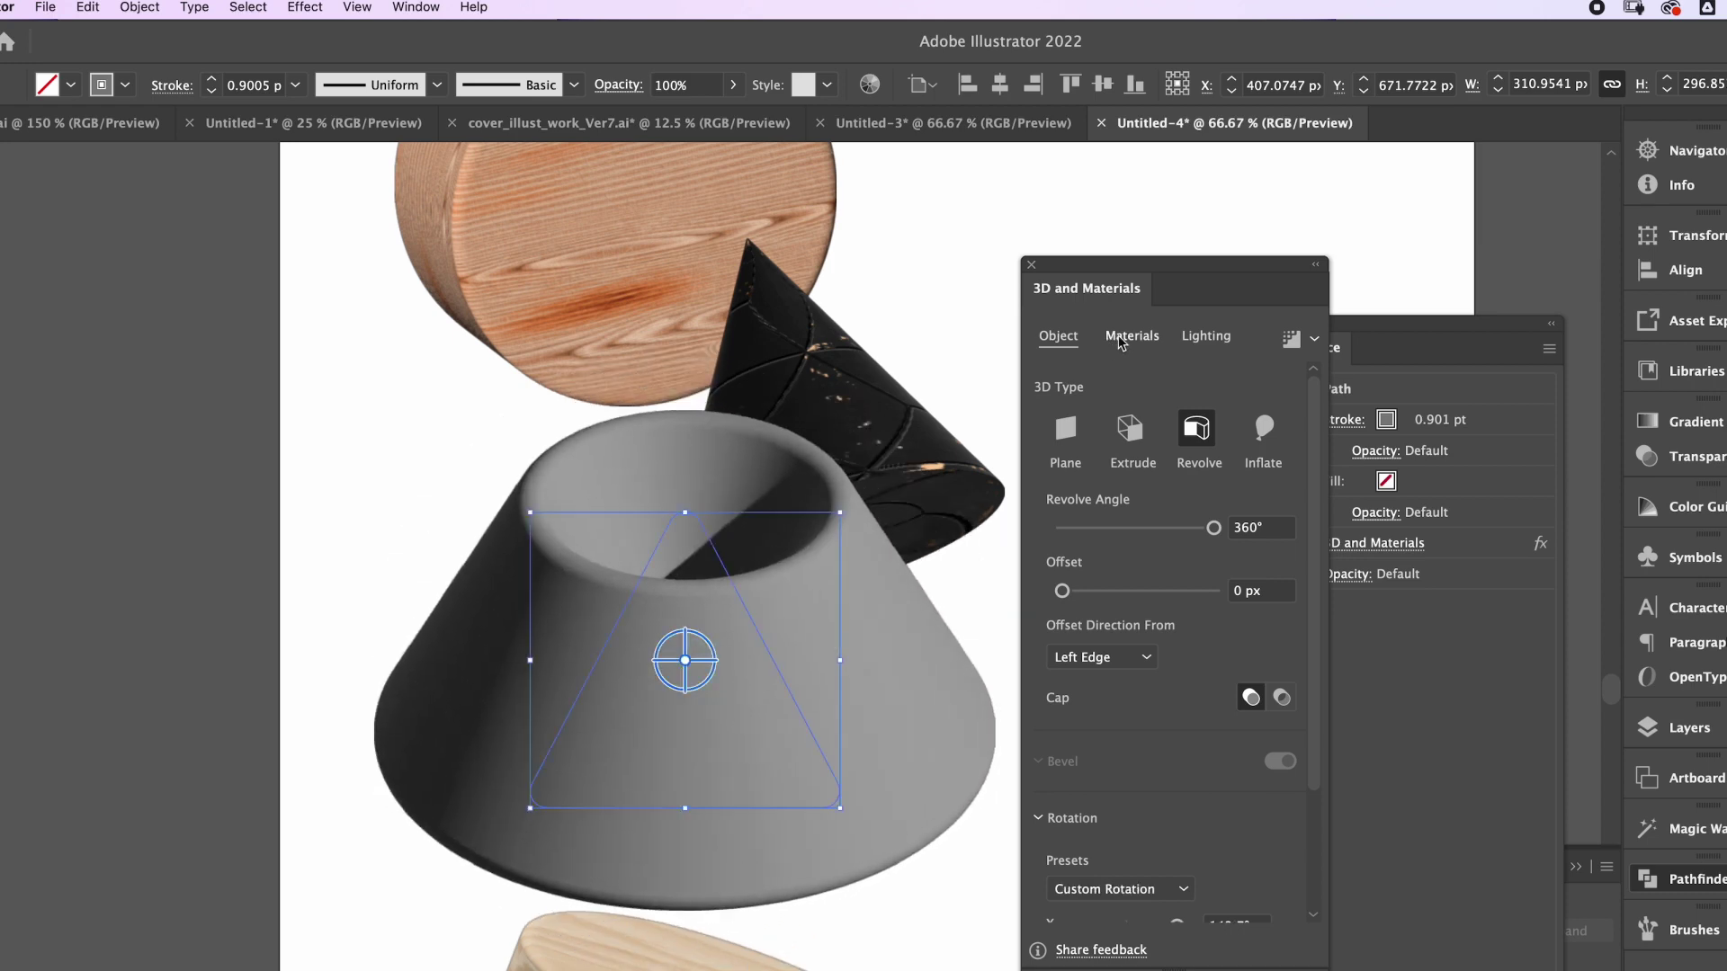
Apply the Wax Paint material to the revolved hollow shape and deselect it
click(1132, 335)
scroll(1308, 581, down, 5)
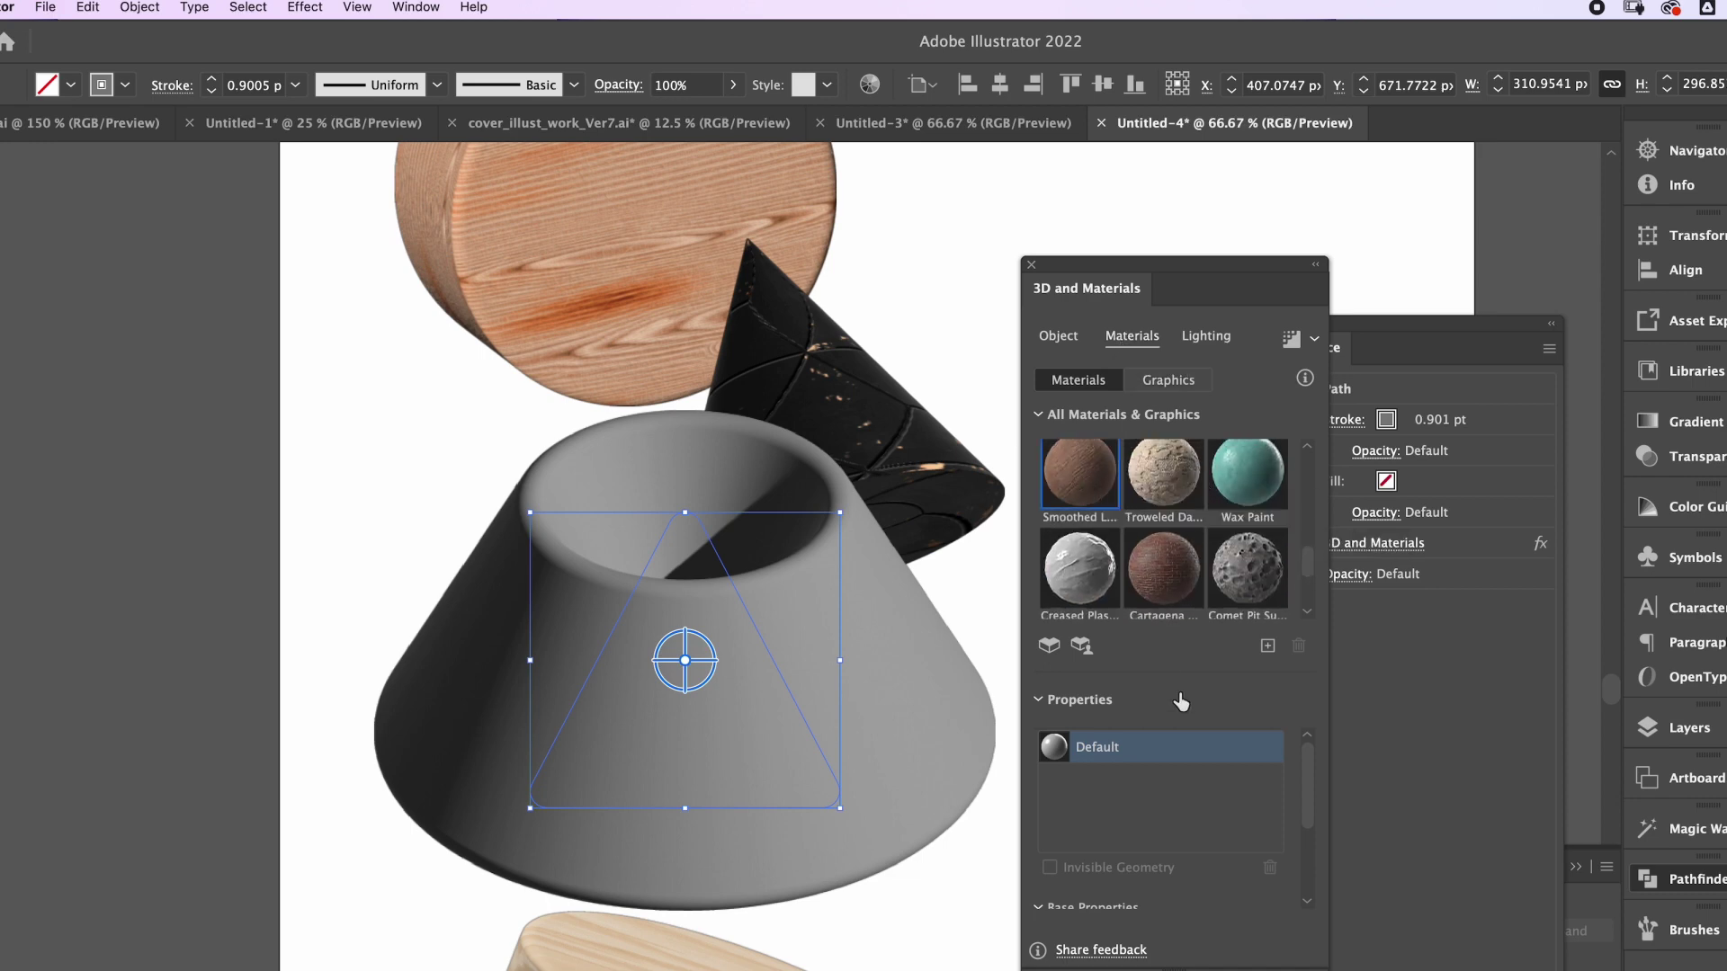
click(1247, 472)
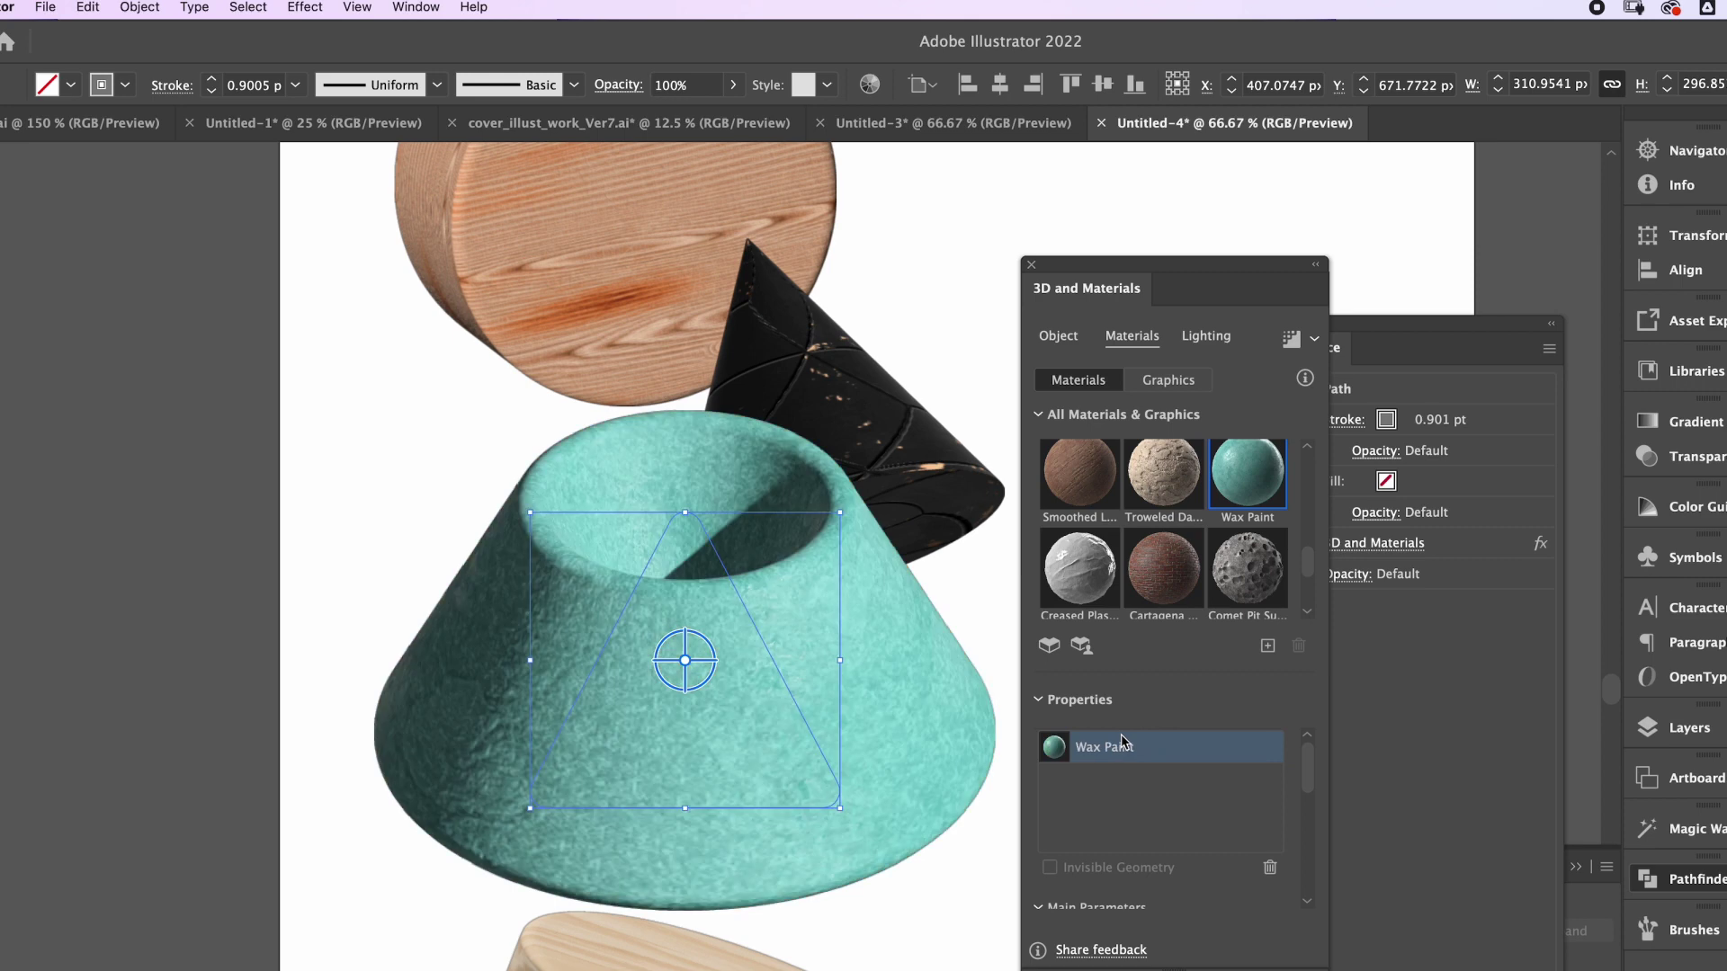
click(376, 481)
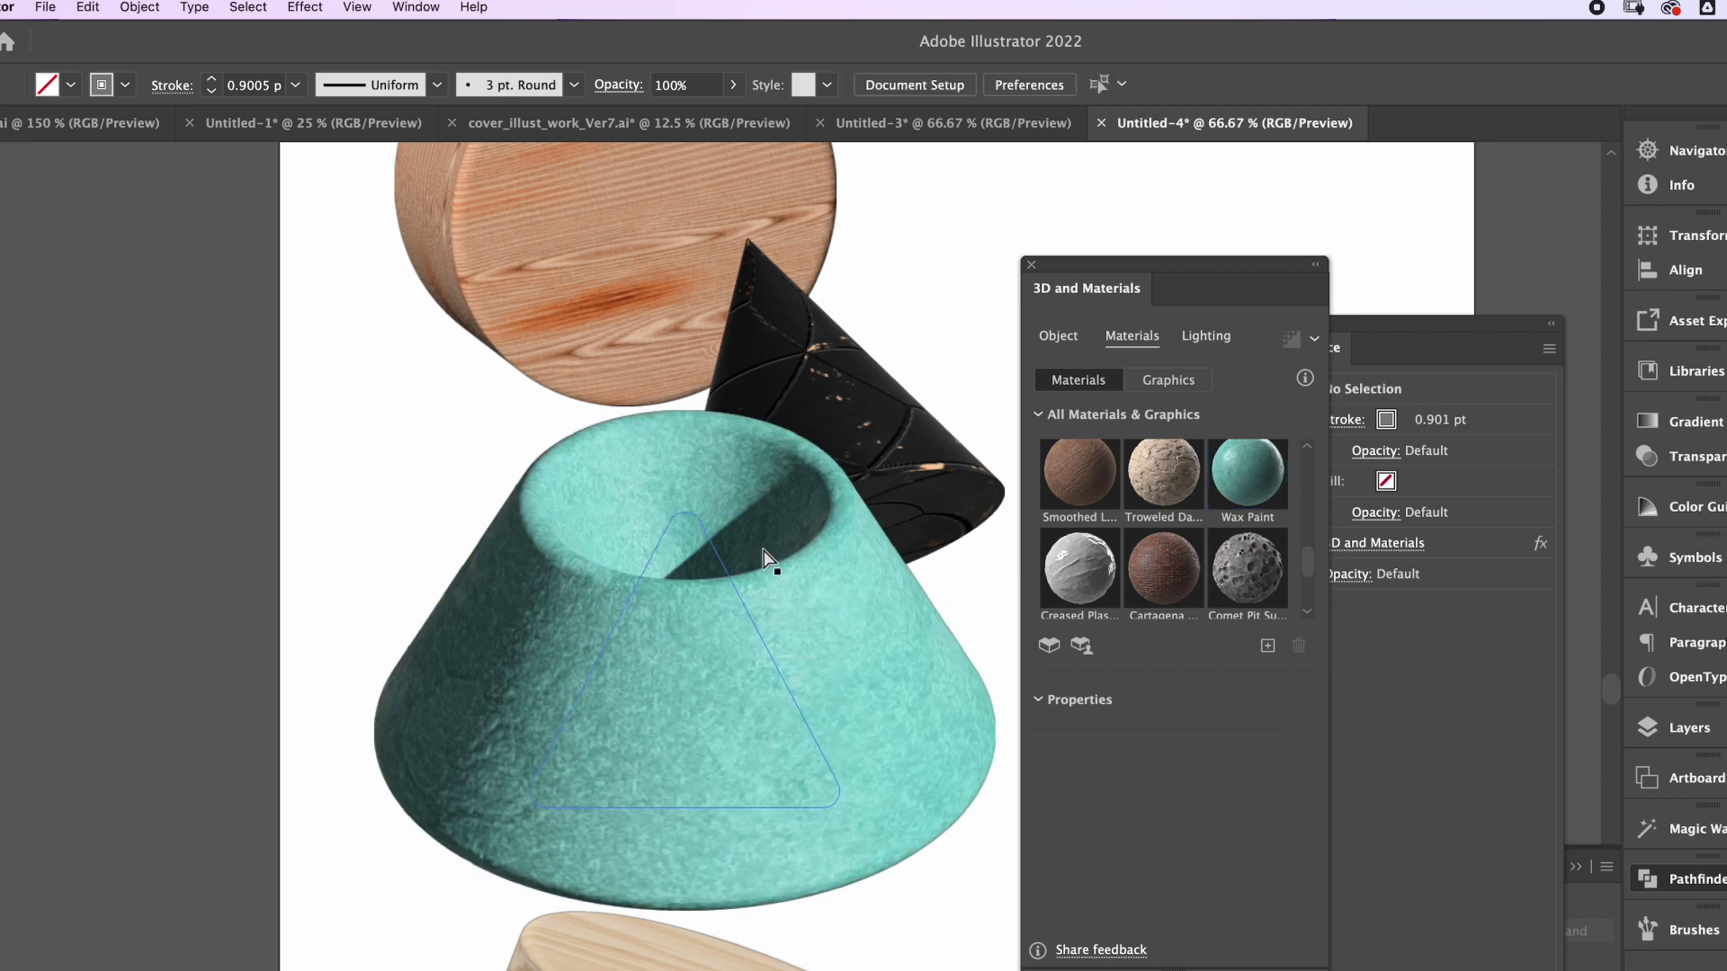
Move the Wax Paint shape to the upper-right corner of the artboard, and try rotating it
key(ctrl+minus)
scroll(790, 605, right, 5)
click(463, 617)
mouse_move(482, 559)
mouse_down()
mouse_move(435, 639)
mouse_move(432, 563)
mouse_up()
drag(376, 708, 816, 308)
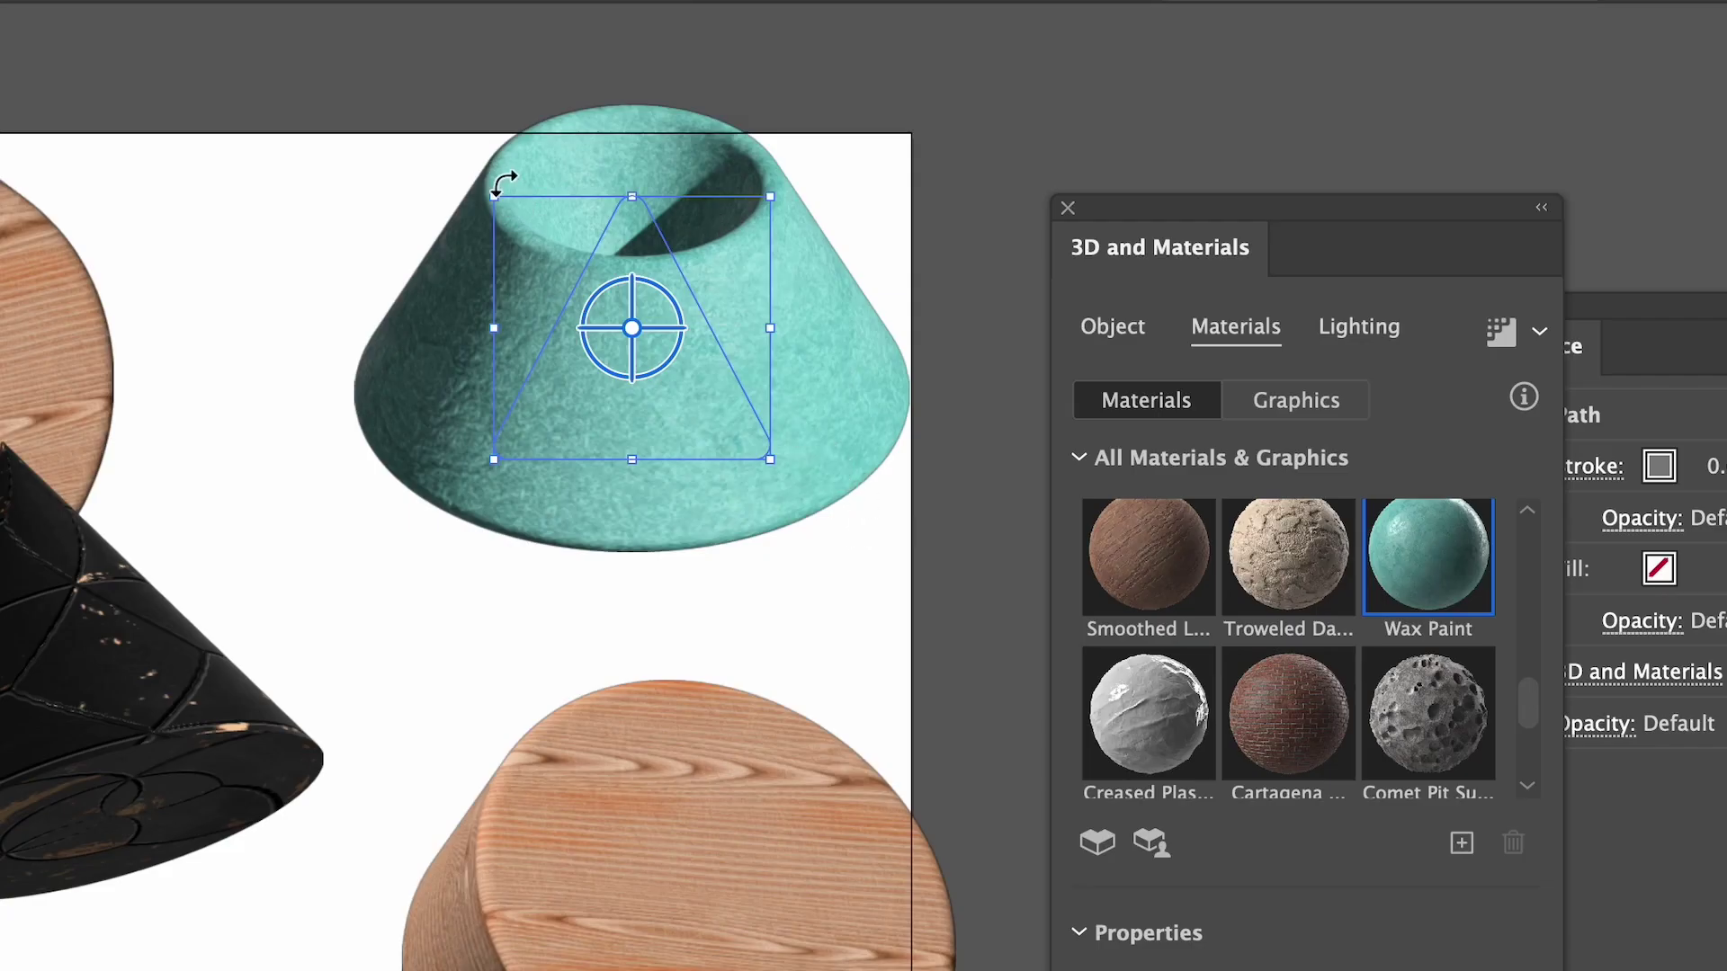
drag(502, 180, 443, 84)
key(ctrl+z)
click(391, 522)
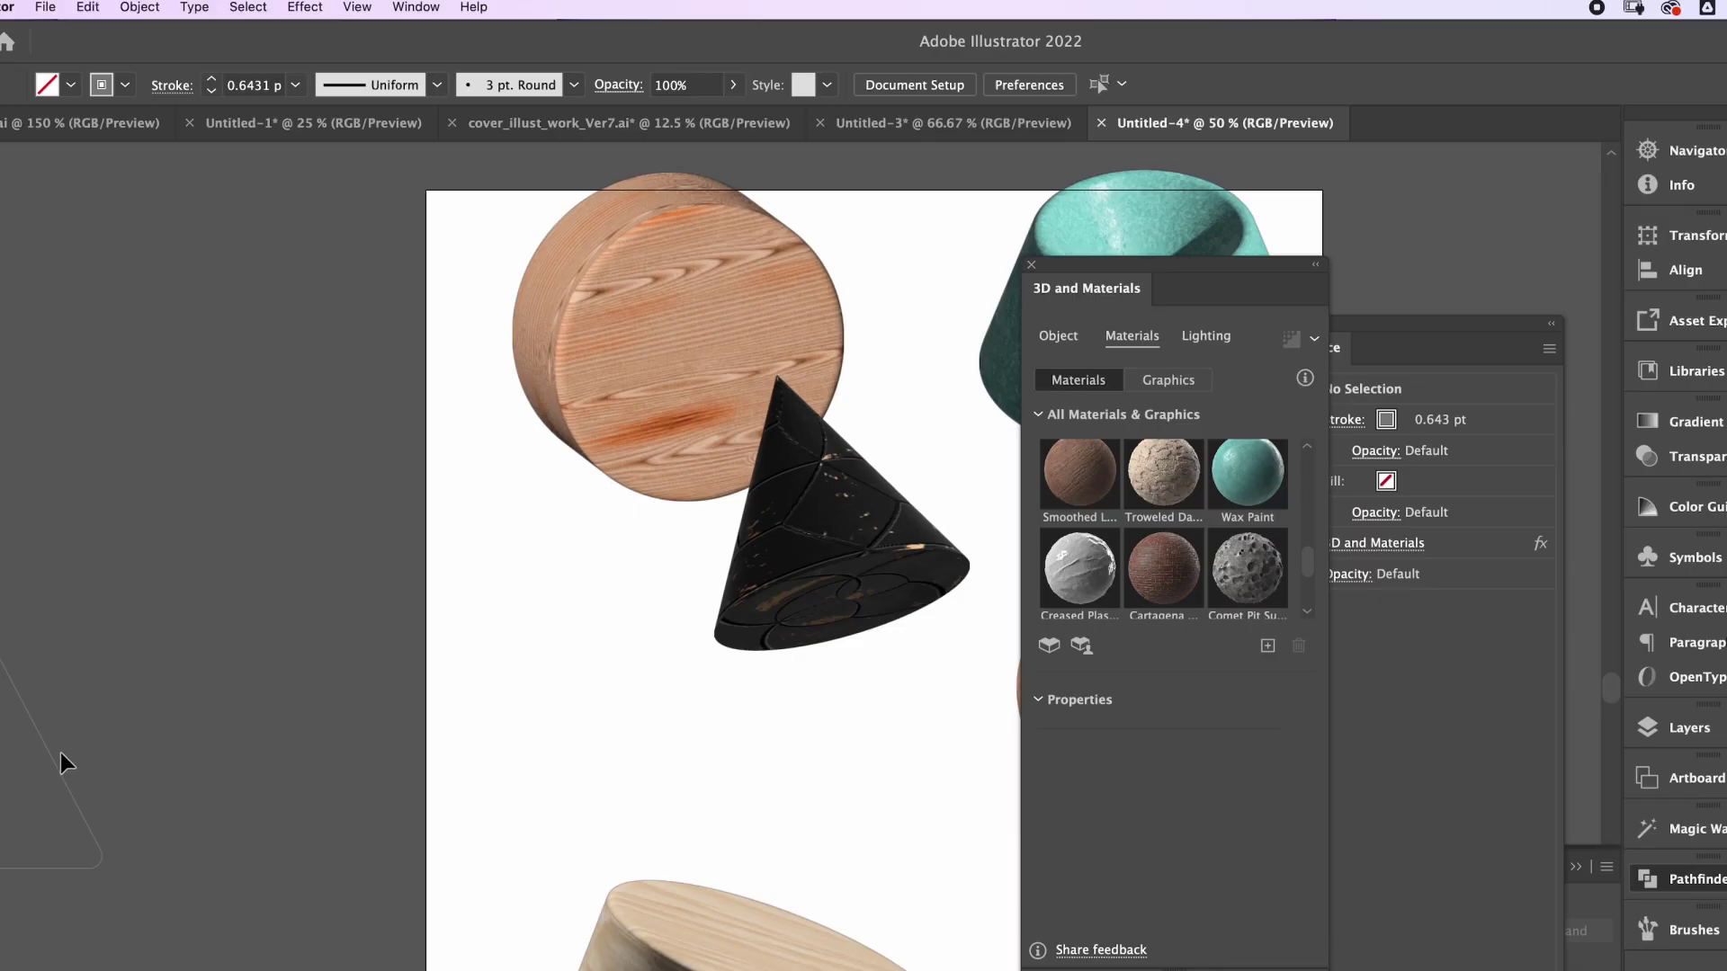
Move the rounded triangle closer to the artboard and remove its right half by cutting the path at the apex and base midpoints
drag(61, 752, 270, 632)
click(367, 563)
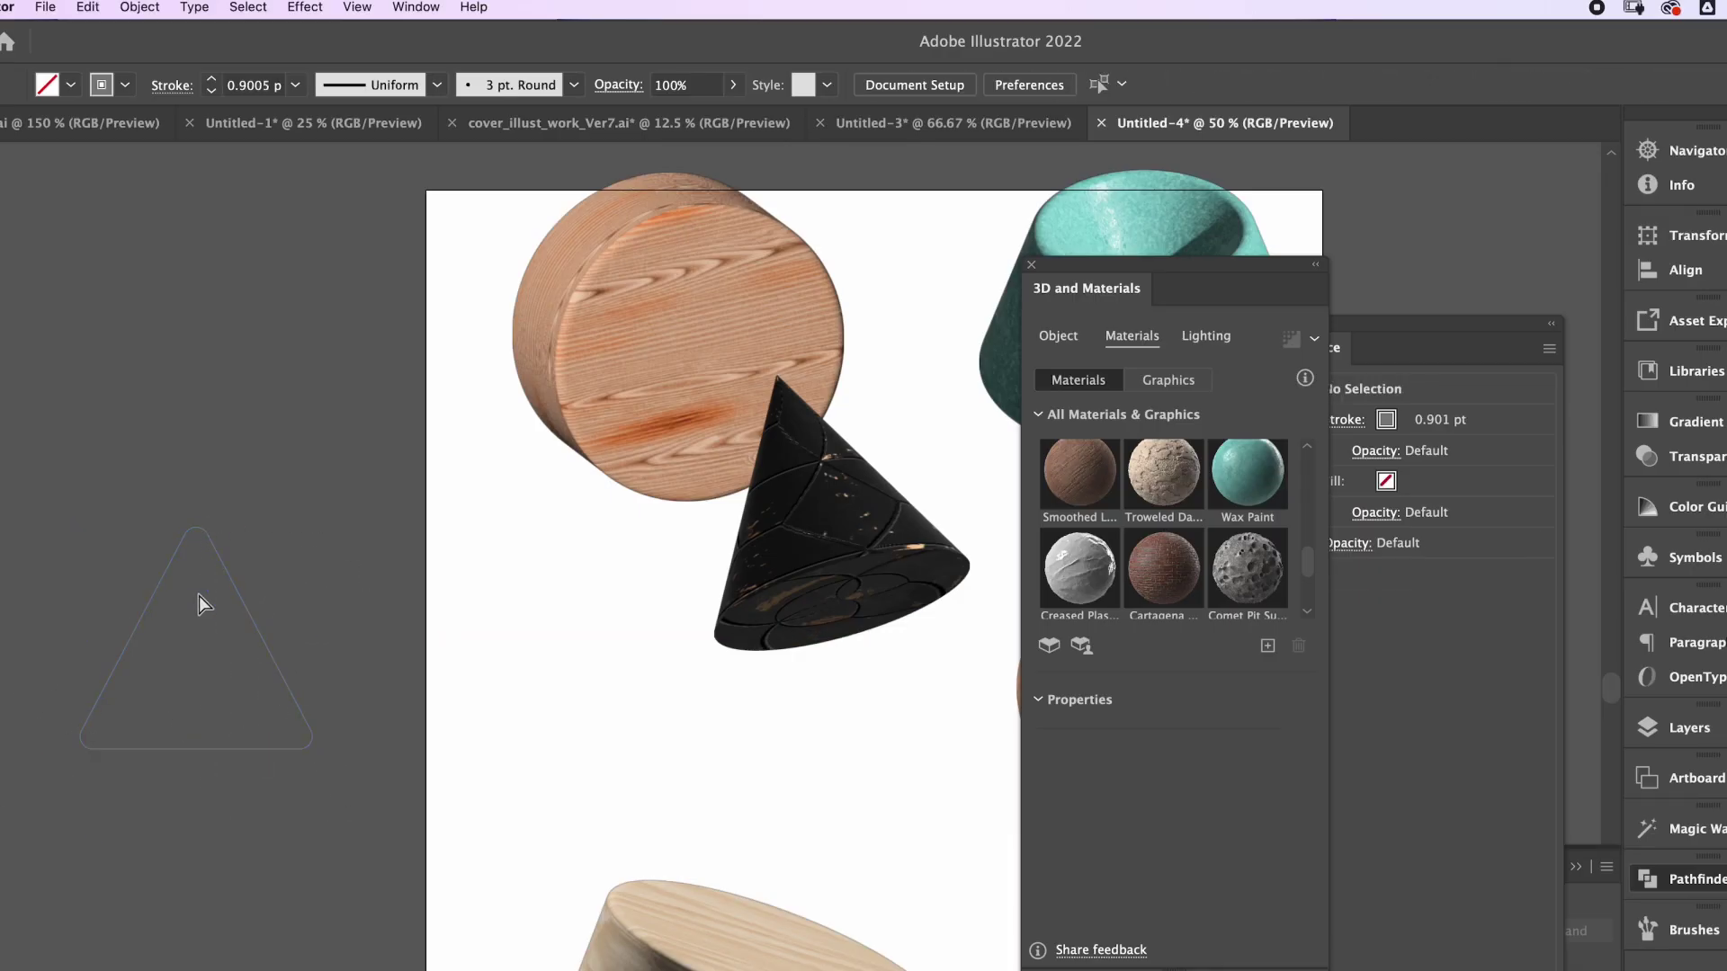
click(232, 754)
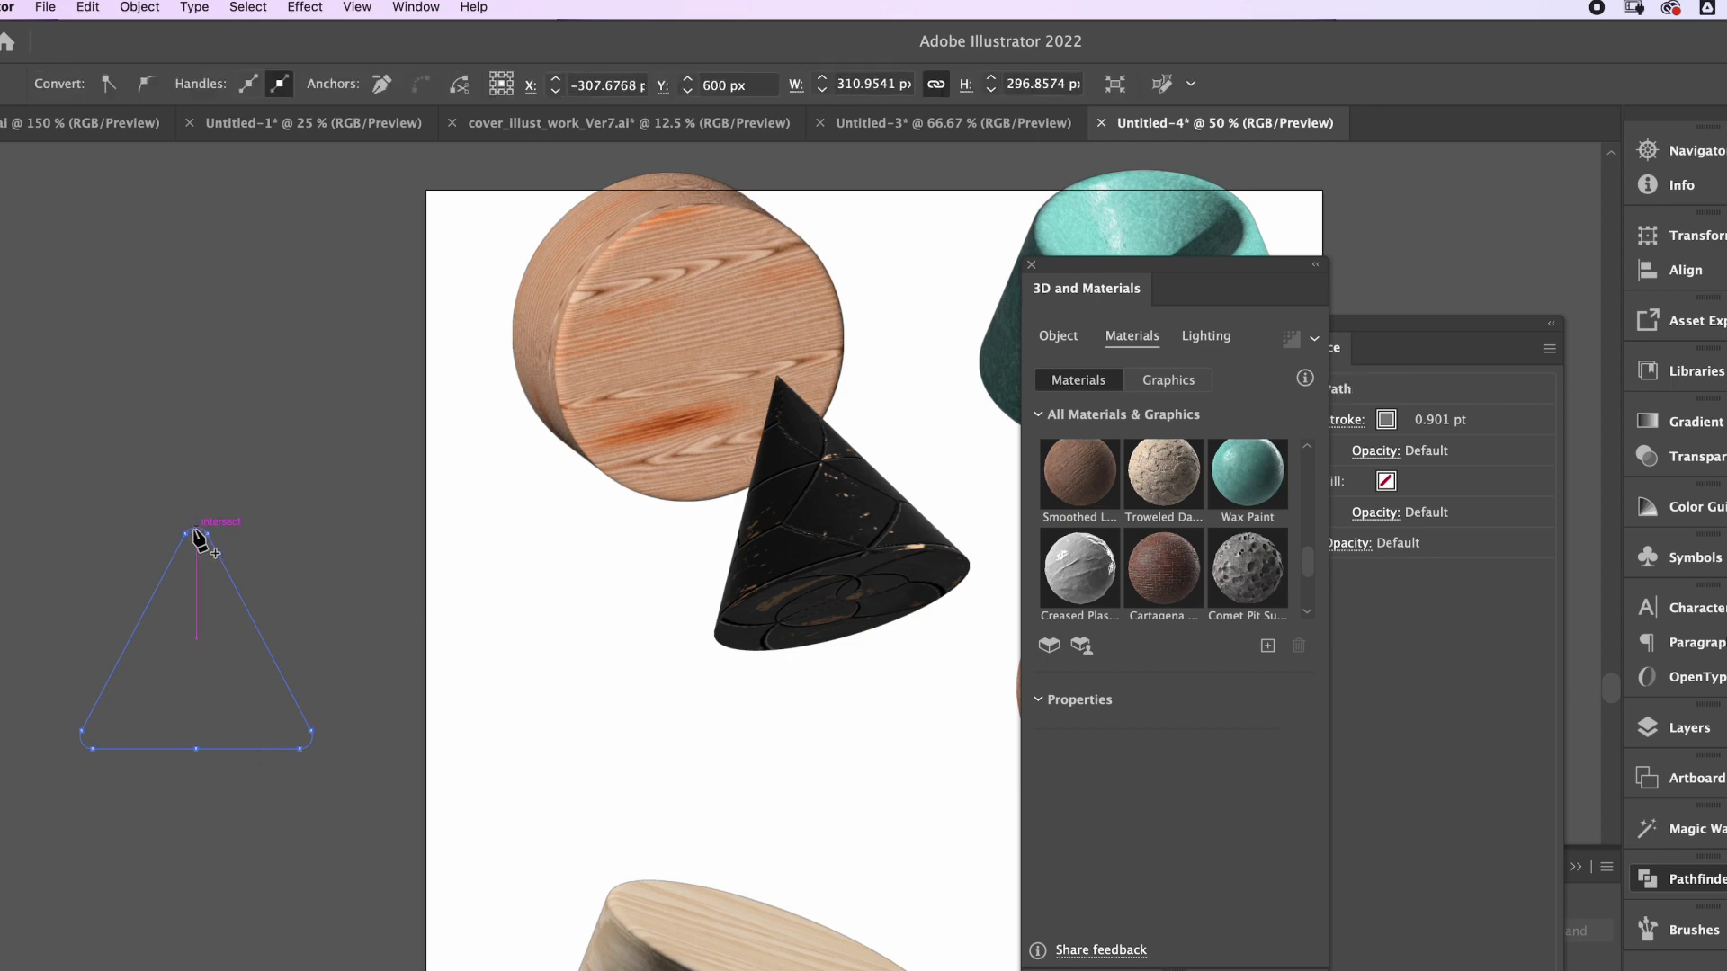
drag(193, 540, 213, 578)
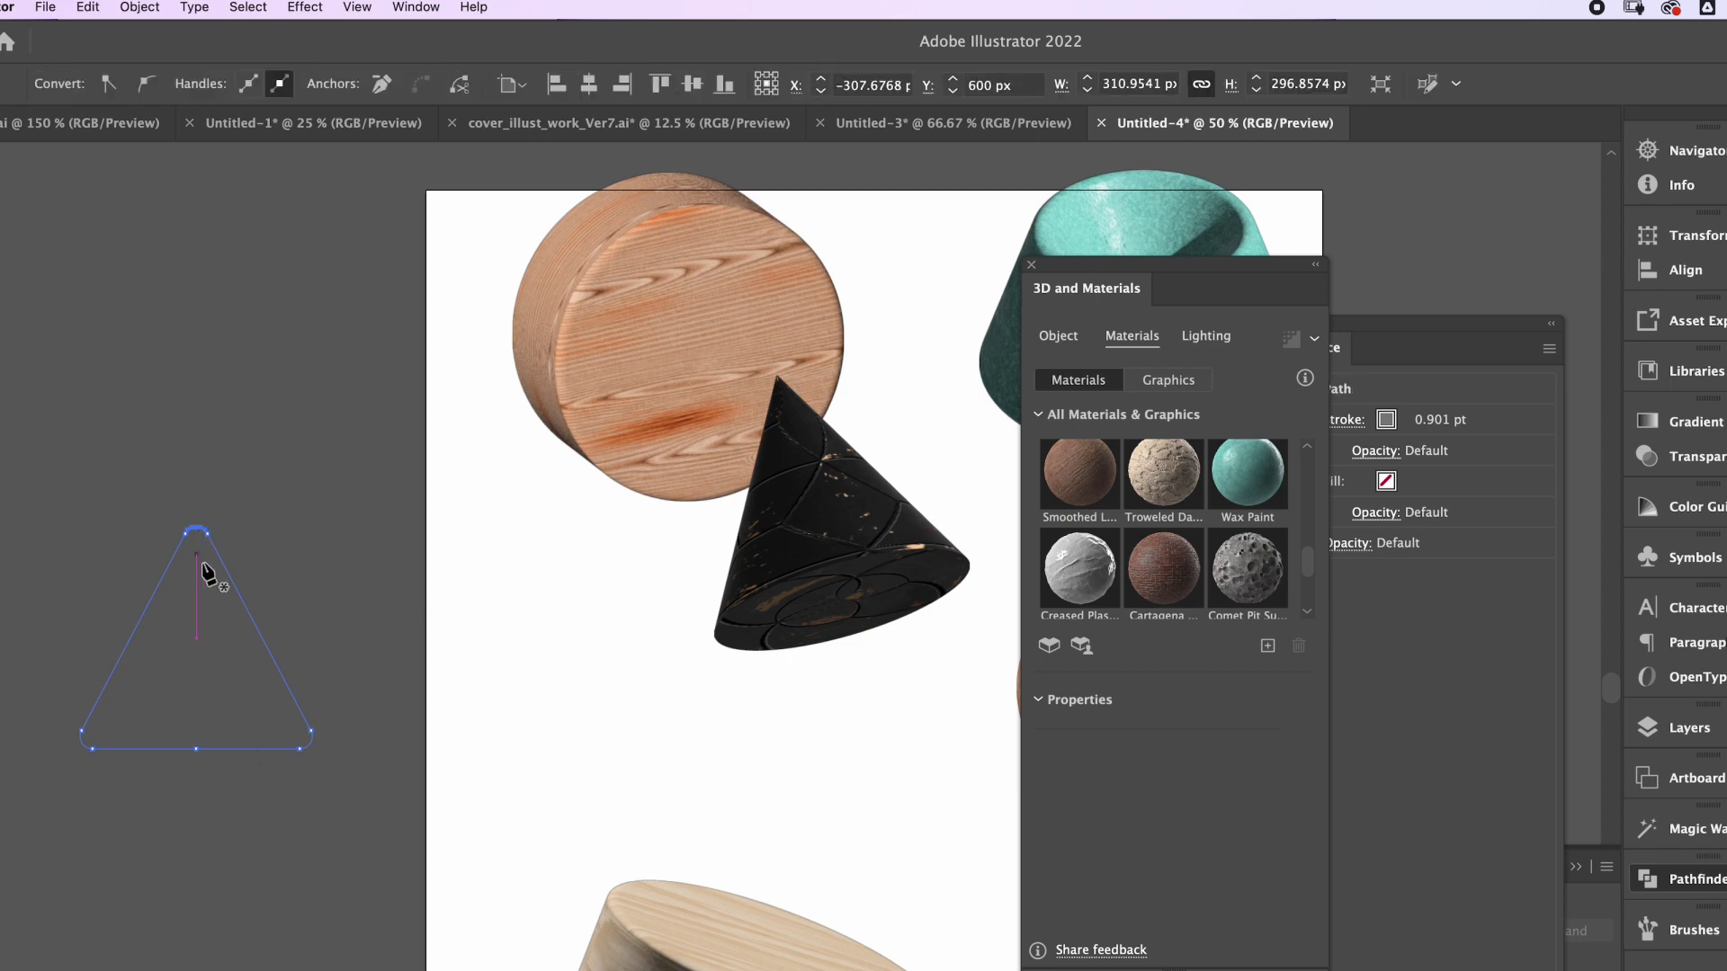
click(197, 749)
click(310, 732)
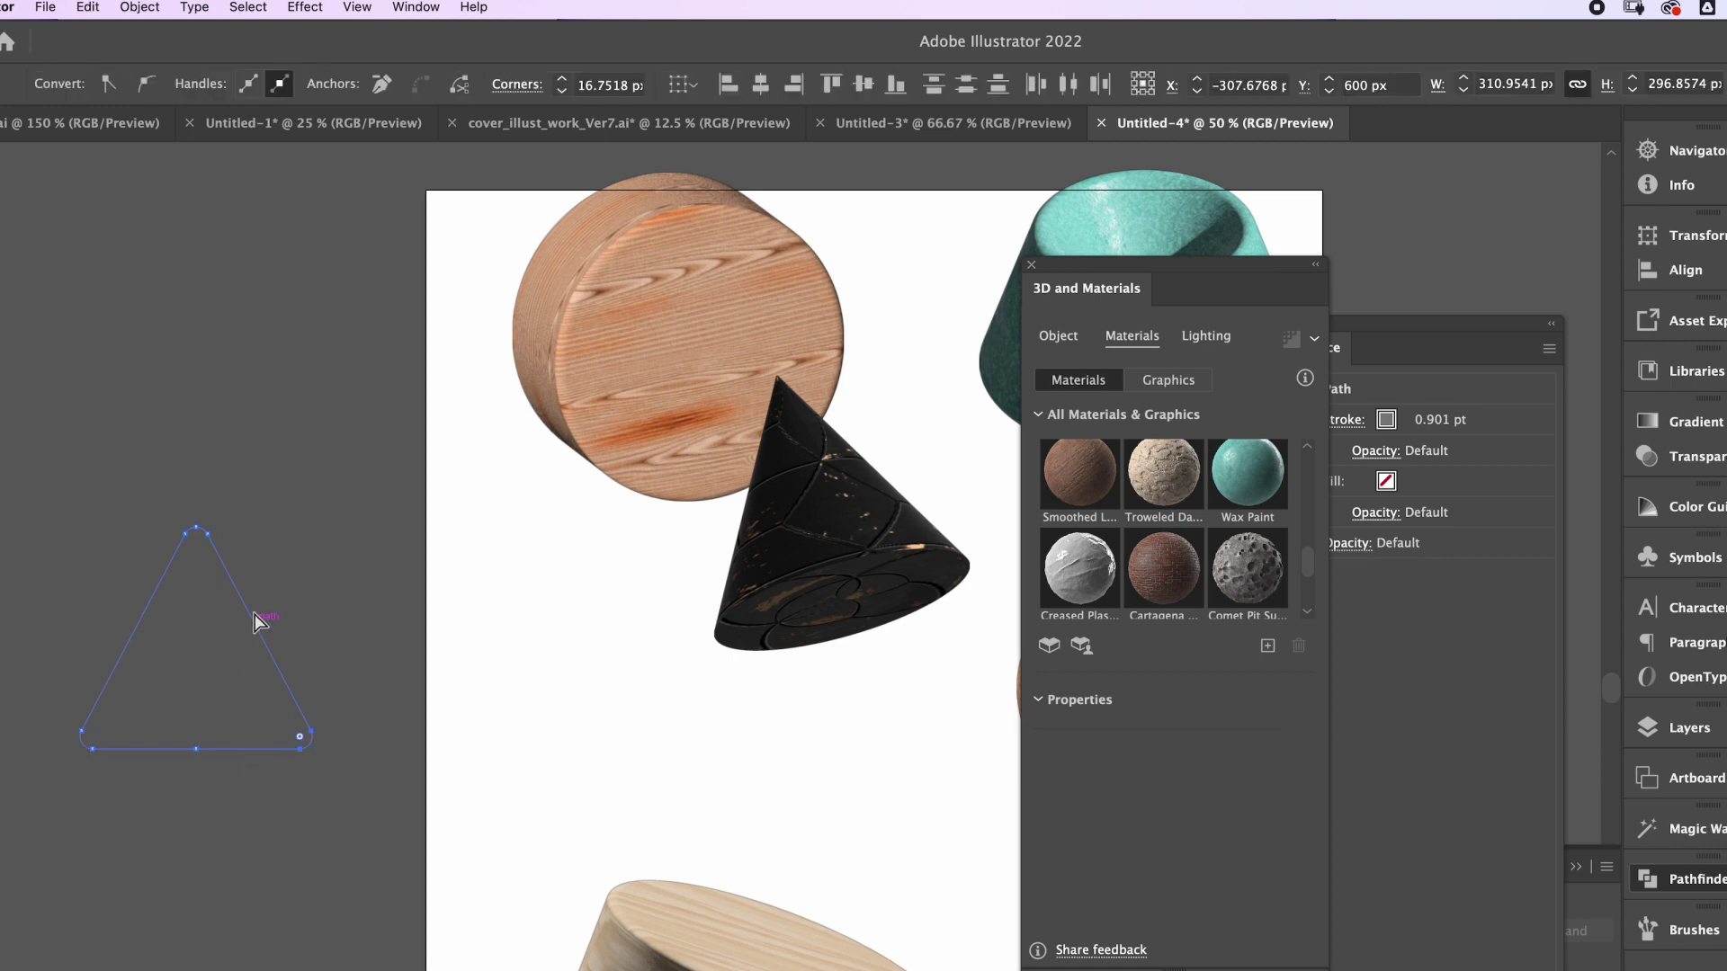
key(Delete)
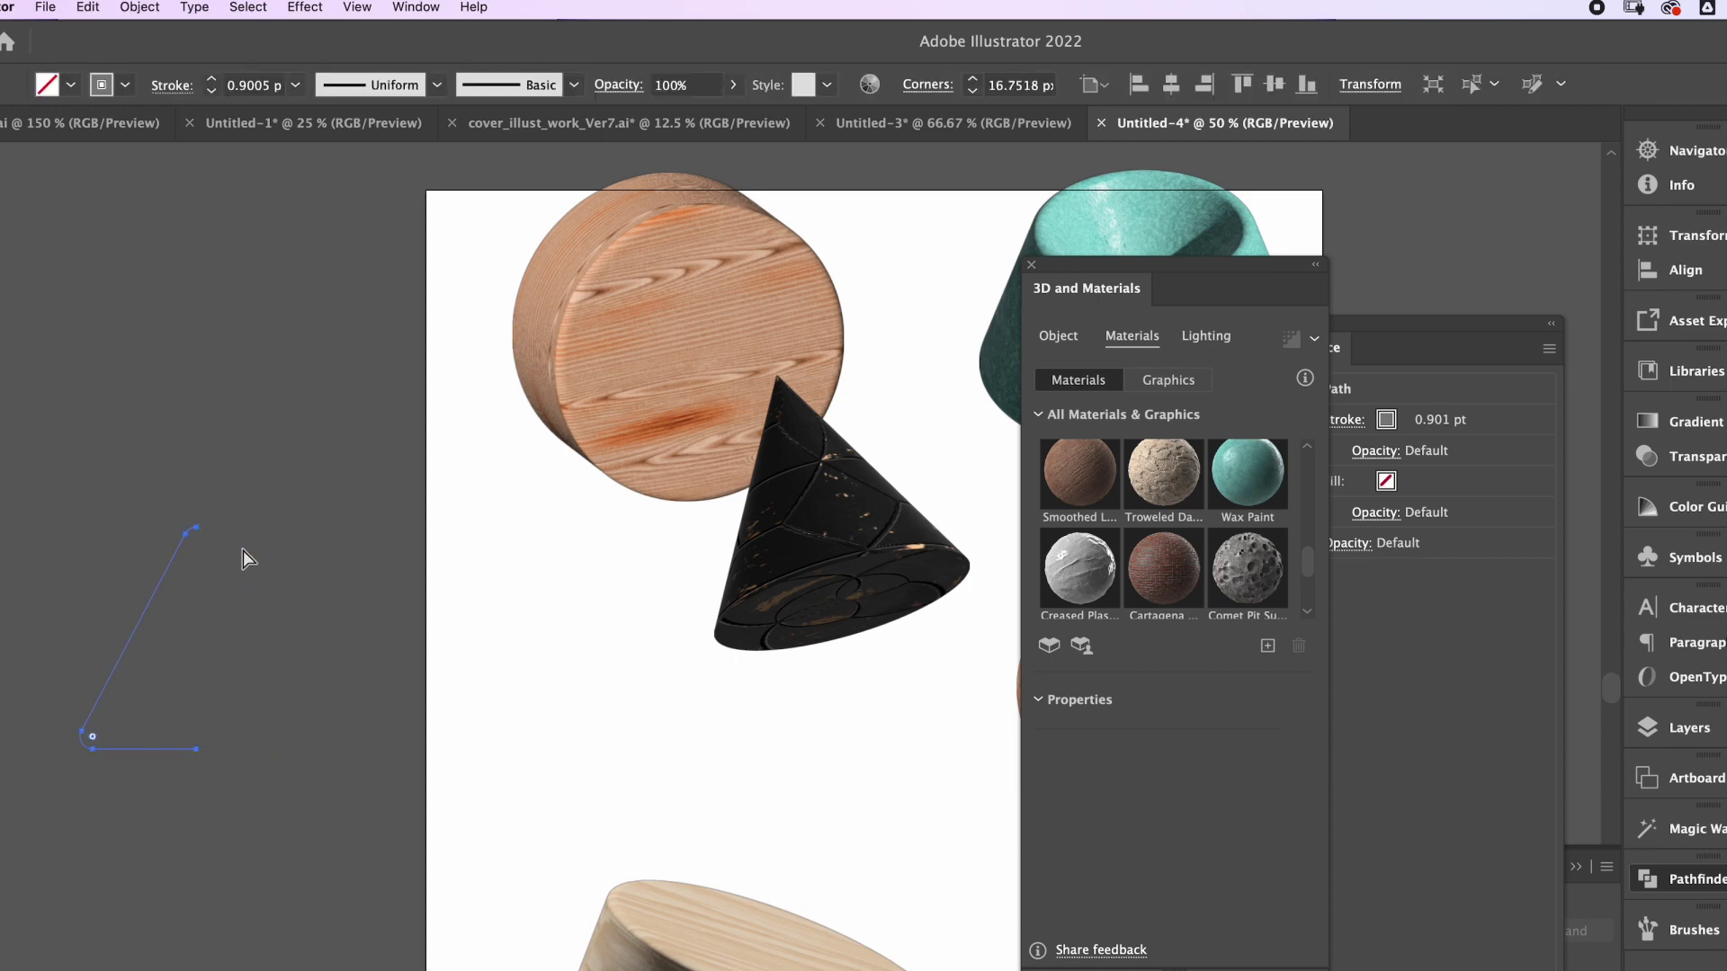
click(201, 419)
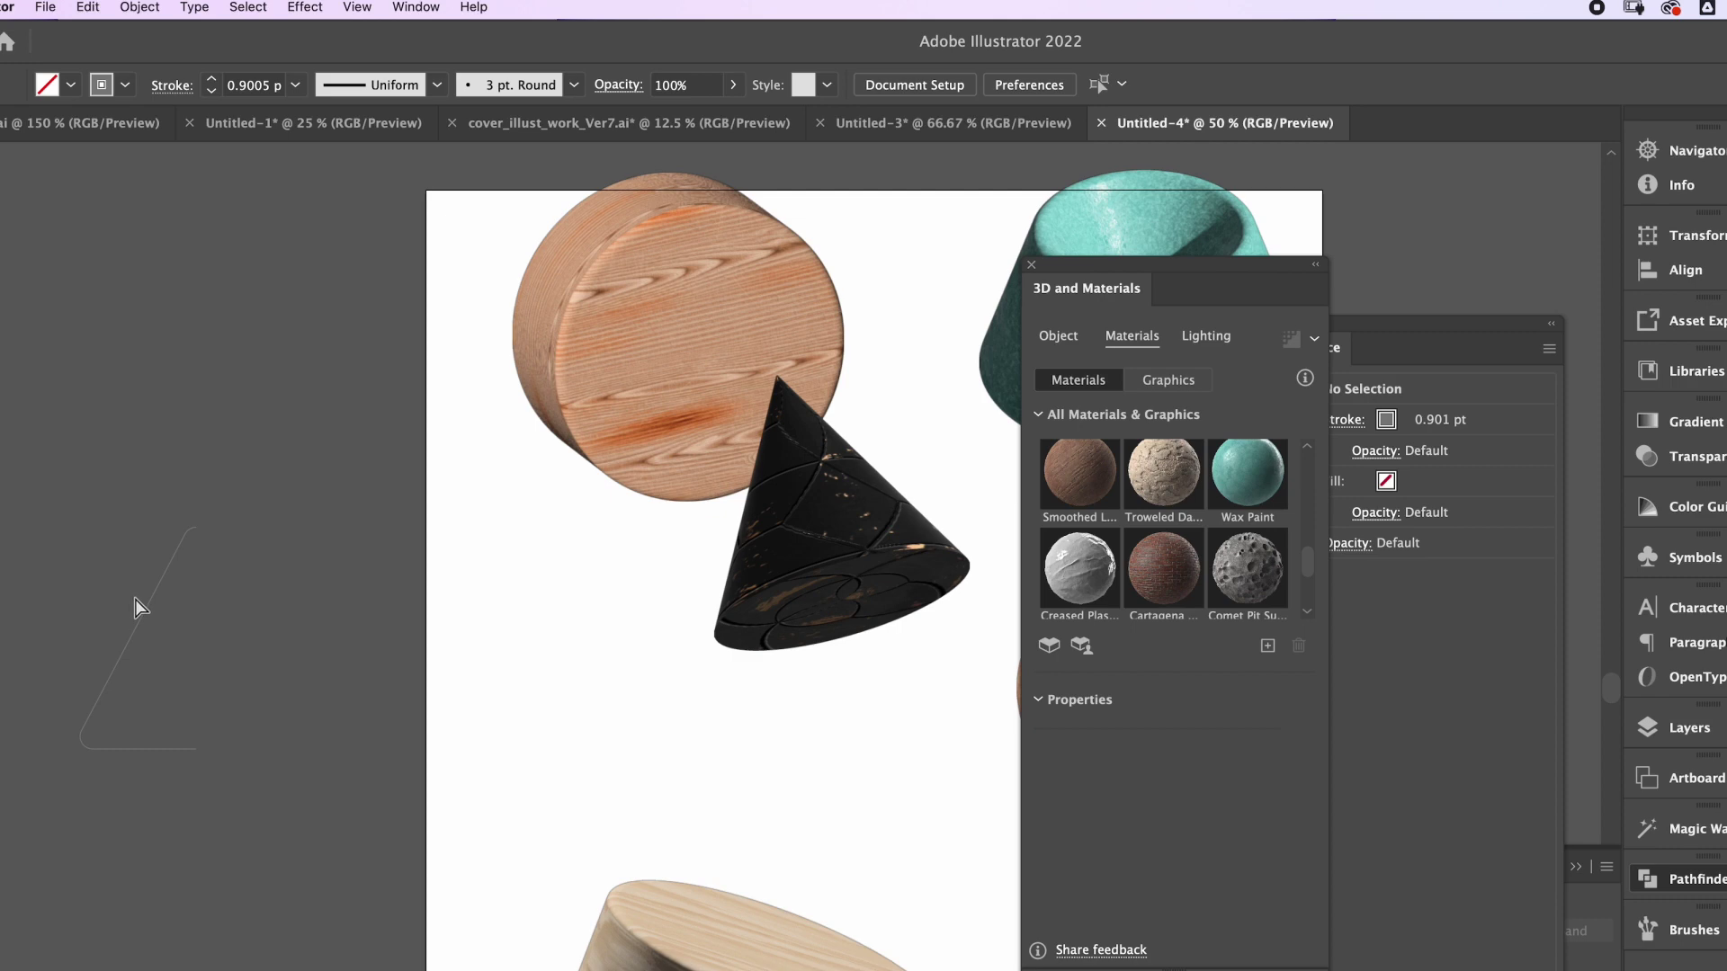
Duplicate the half-triangle profile onto the artboard and revolve it 360° with the offset direction from Right Edge
drag(139, 615, 531, 621)
key(super+equal)
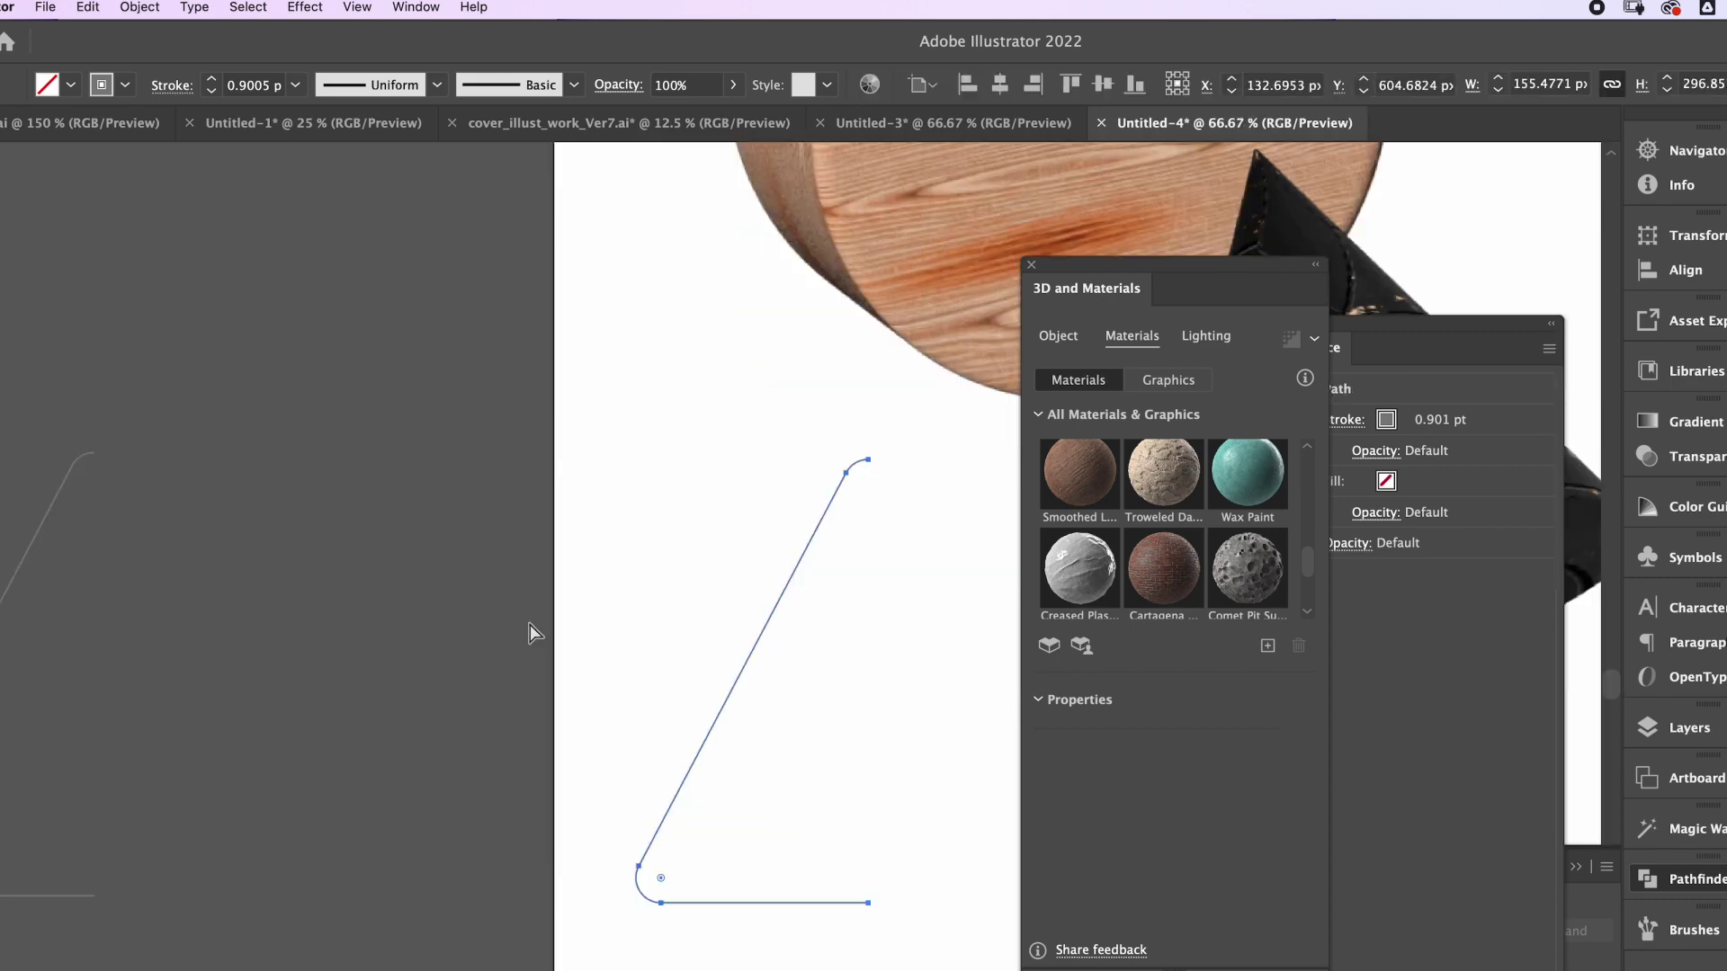
drag(640, 634, 562, 634)
click(1058, 335)
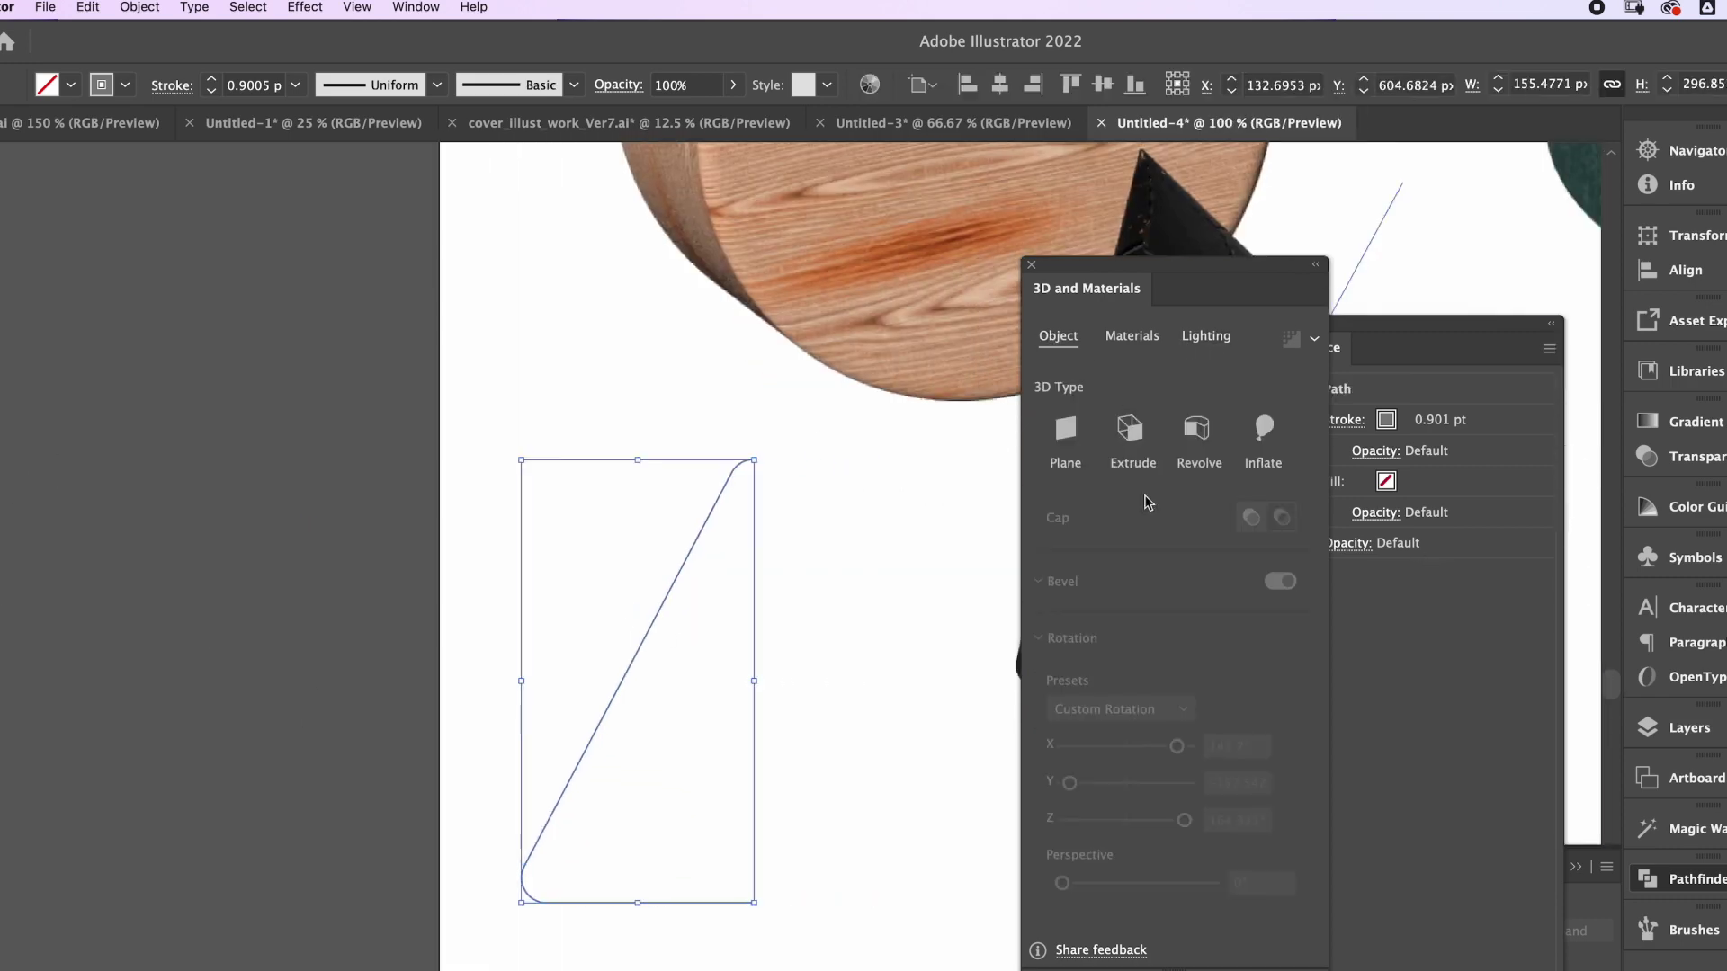
click(1199, 432)
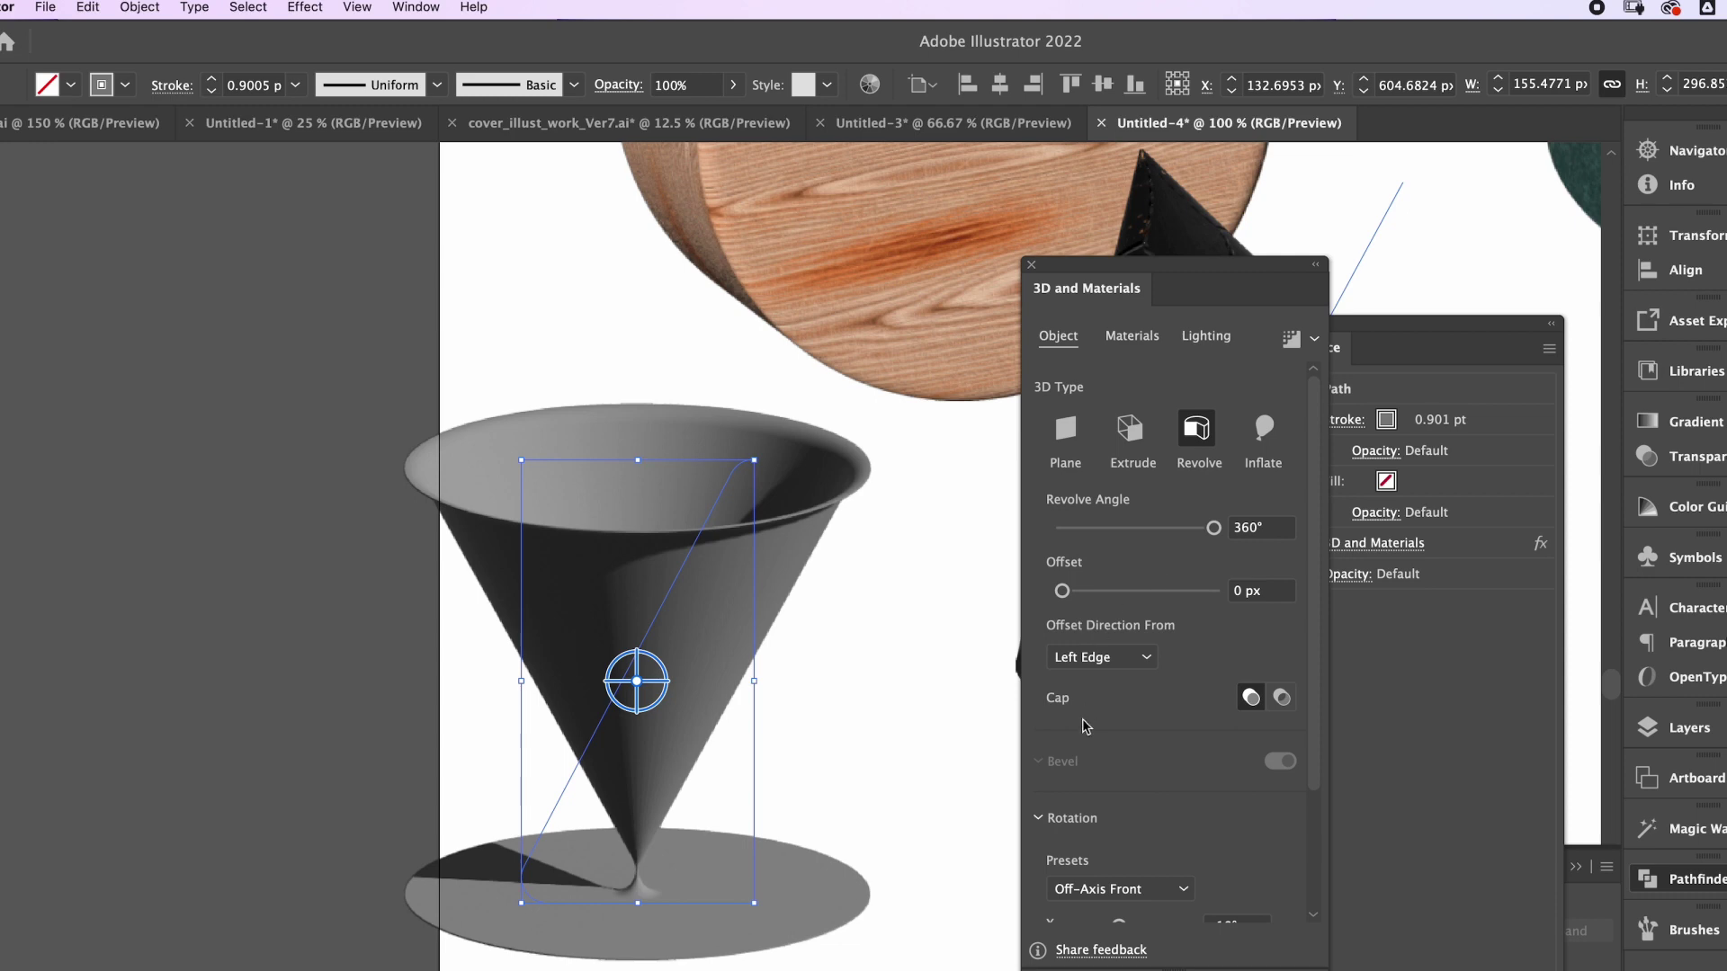
click(1105, 661)
click(1112, 713)
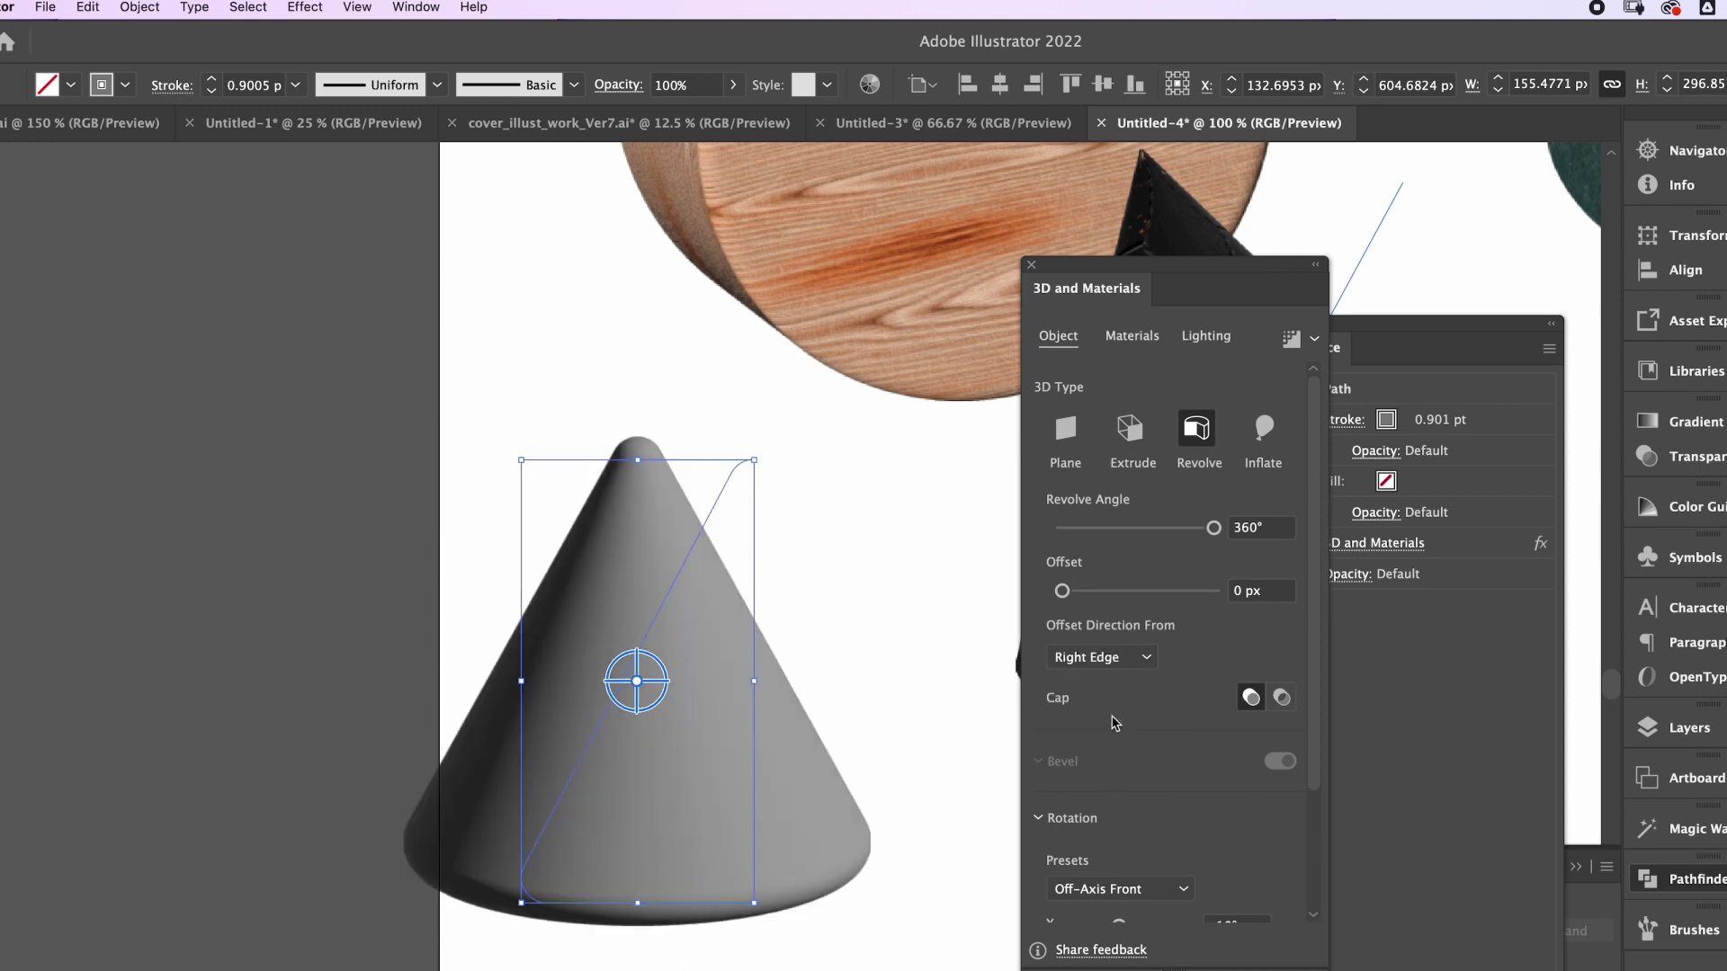
Apply the Comet Pit Surface material to the rounded cone and deselect it
click(1146, 344)
scroll(1312, 511, down, 2)
click(1248, 466)
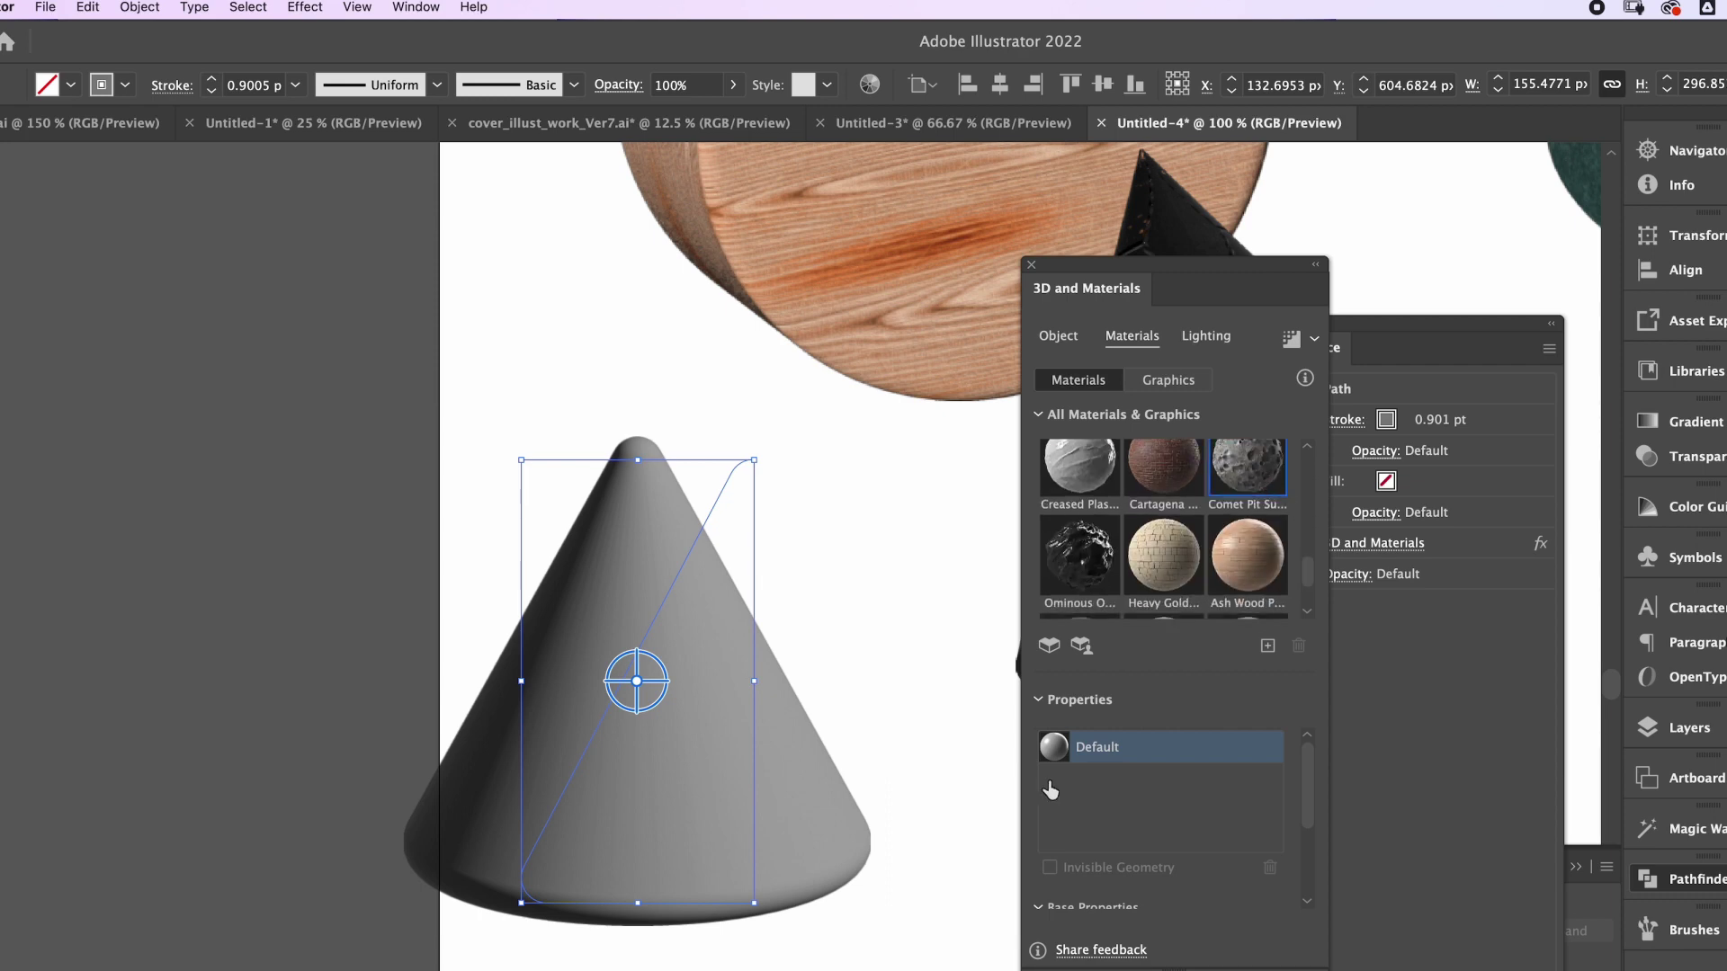
click(905, 610)
Duplicate the Comet Pit Surface cone and place the two cones apart on the artboard
key(super+minus)
key(super+minus)
drag(900, 607, 478, 505)
drag(296, 621, 737, 871)
key(super+plus)
drag(801, 803, 249, 472)
Try narrowing the upper Comet Pit Surface cone's profile to about 56 px wide, and undo the change
key(a)
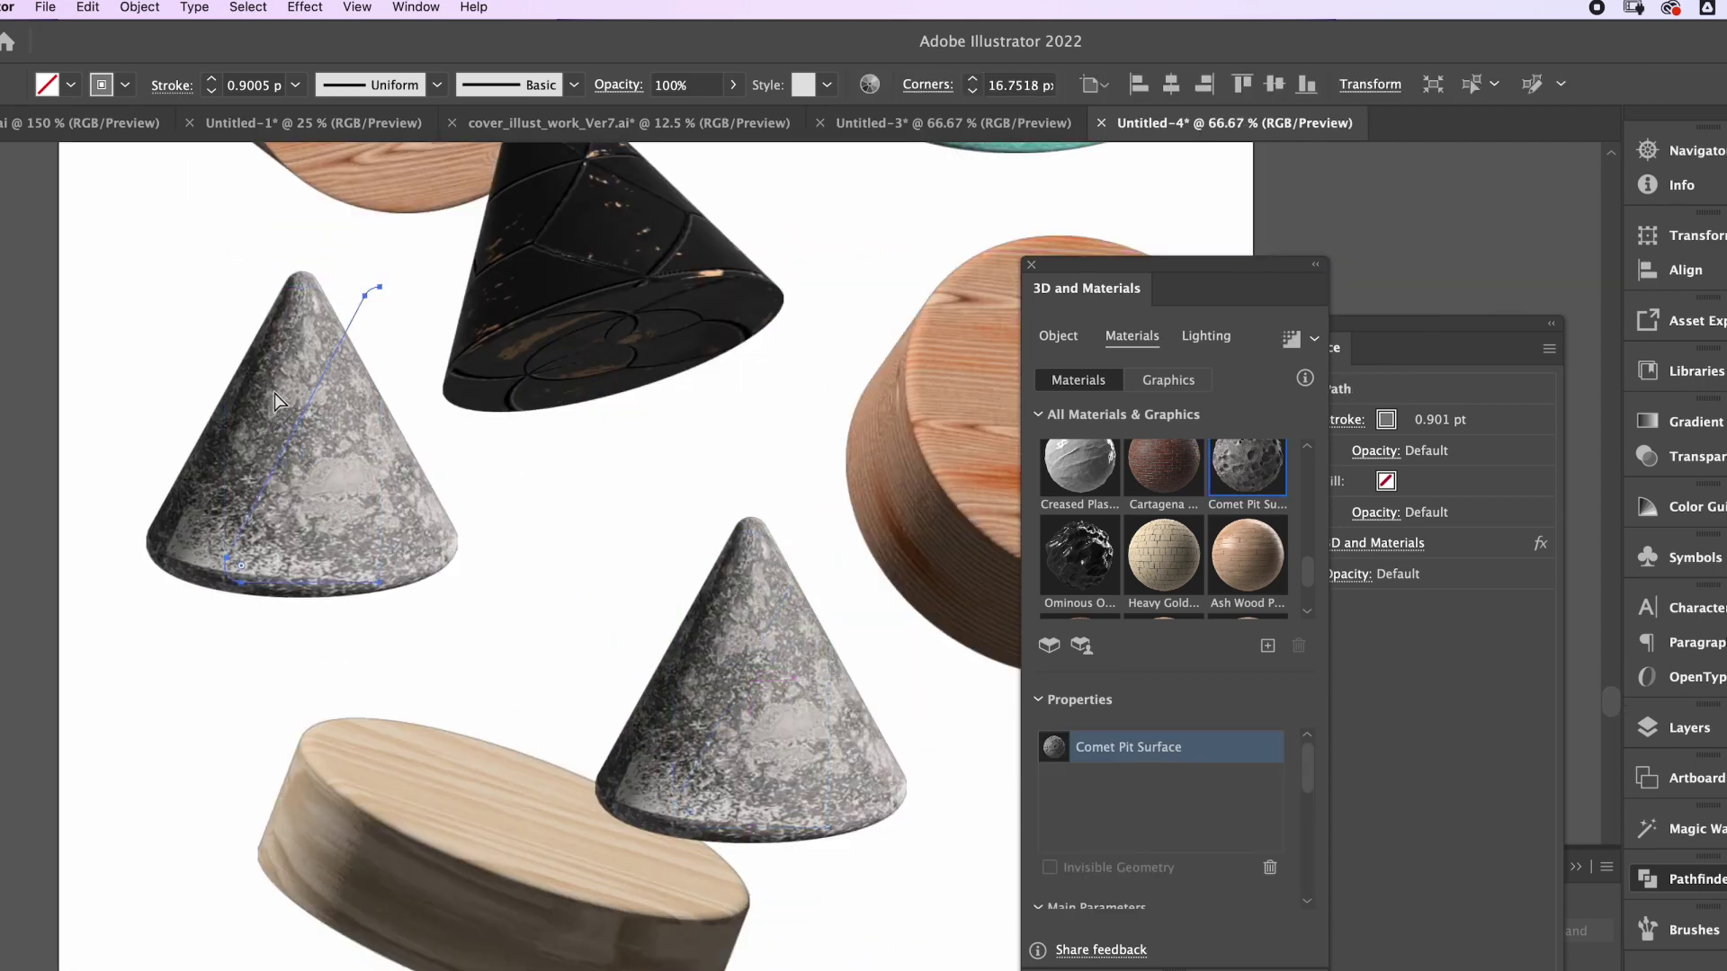
key(v)
drag(227, 437, 324, 437)
key(ctrl+=)
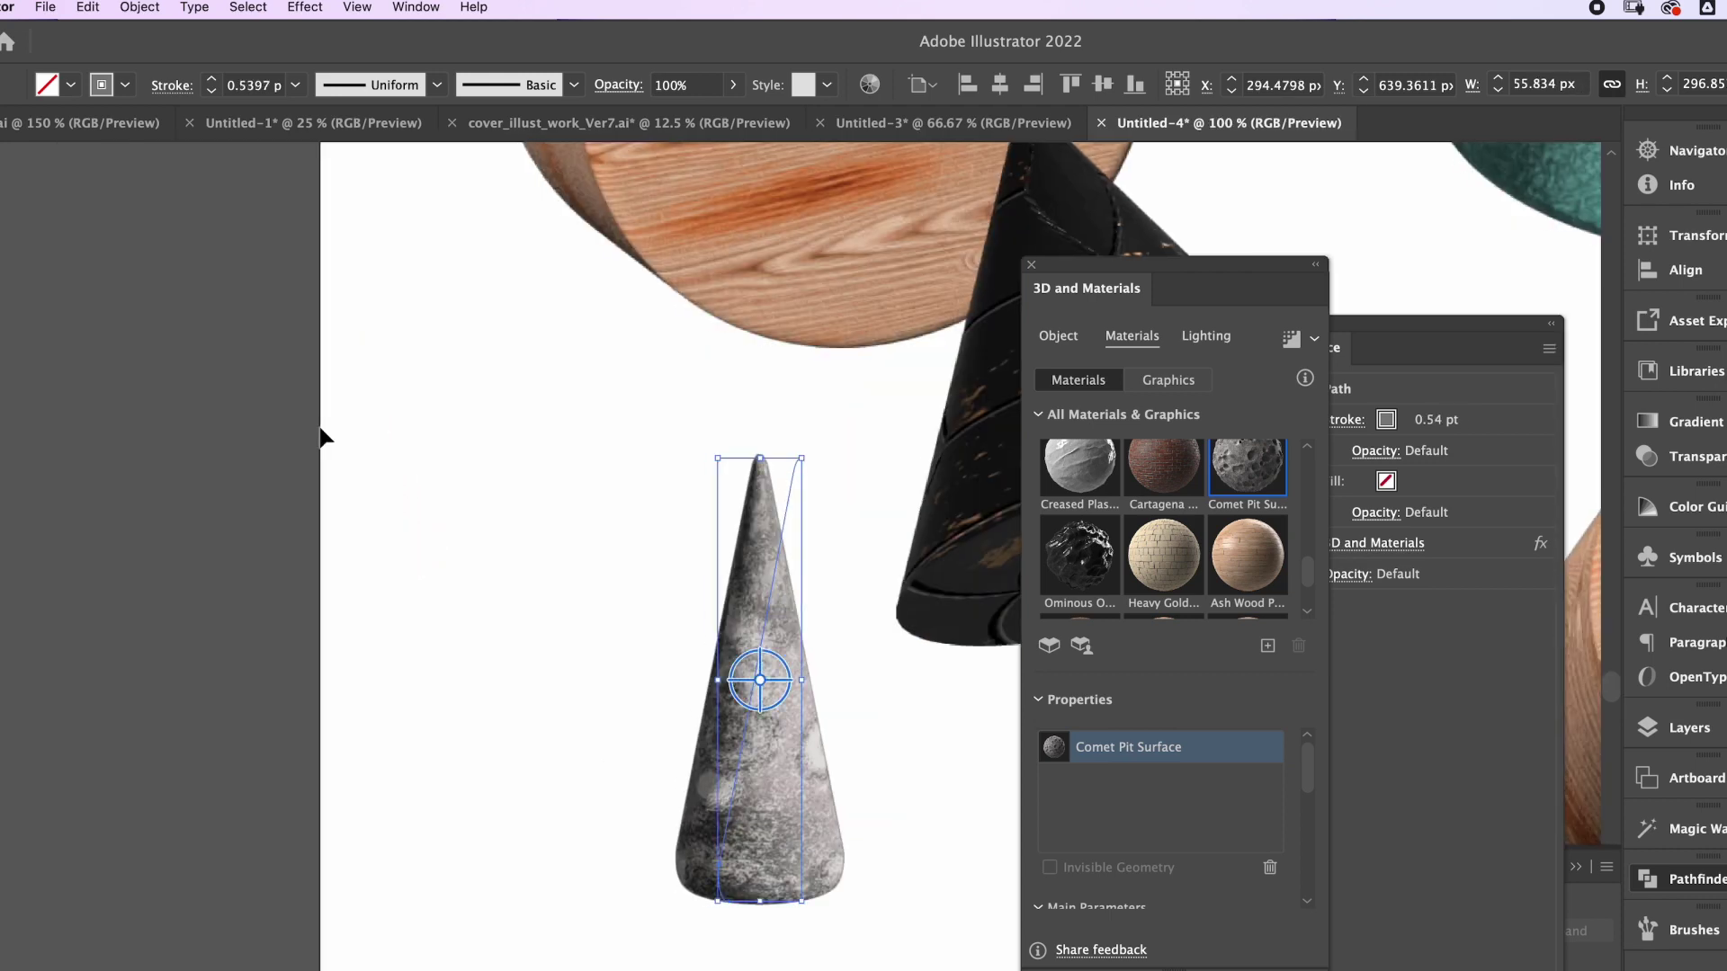
key(ctrl+z)
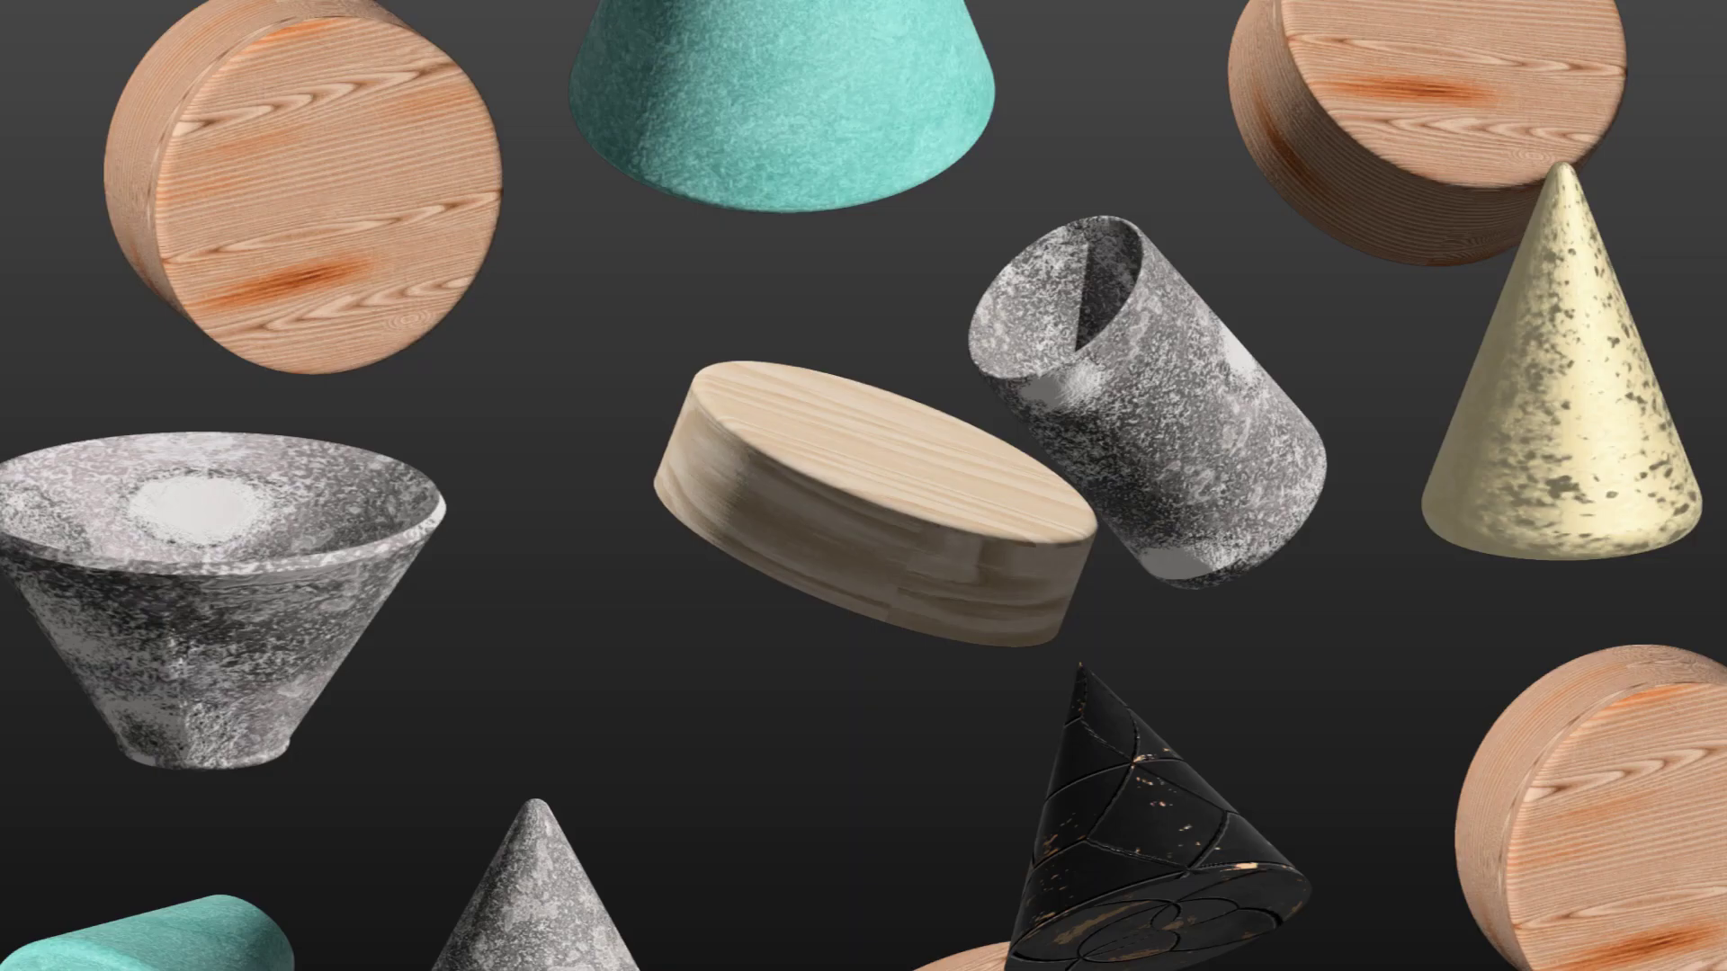